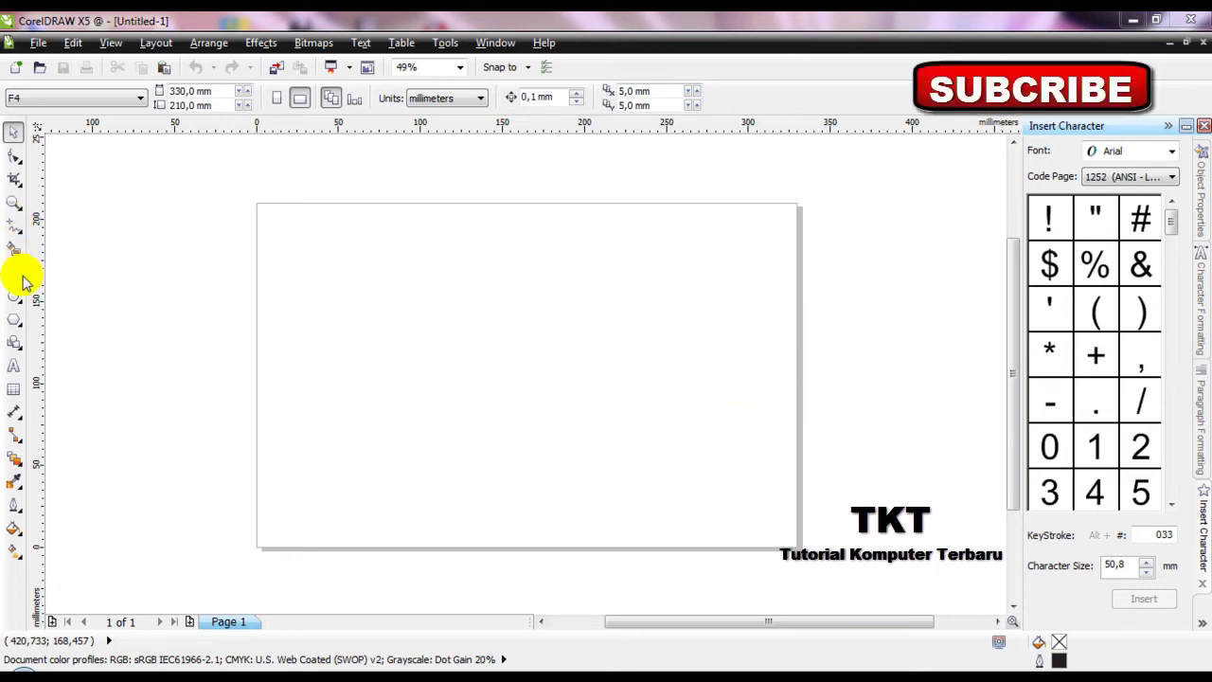
click(16, 231)
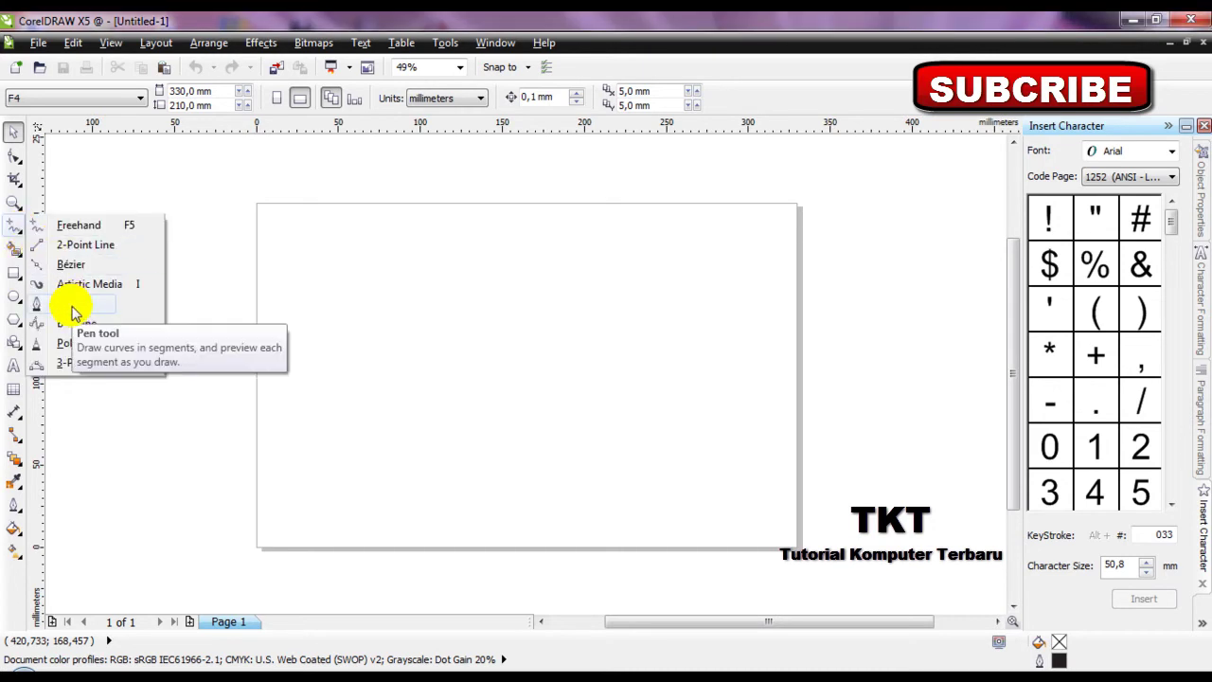
click(574, 197)
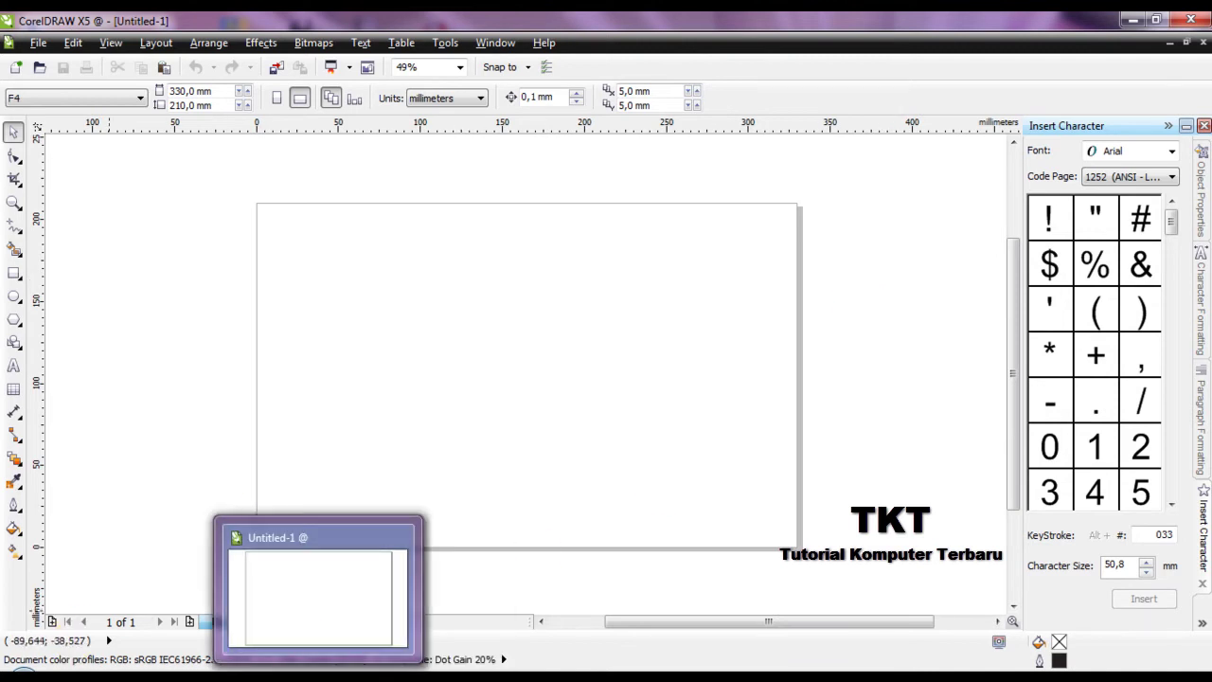
- Switch to Firefox, close the film-streaming tab, and copy the black-and-white owl avatar image from the Google results
click(116, 678)
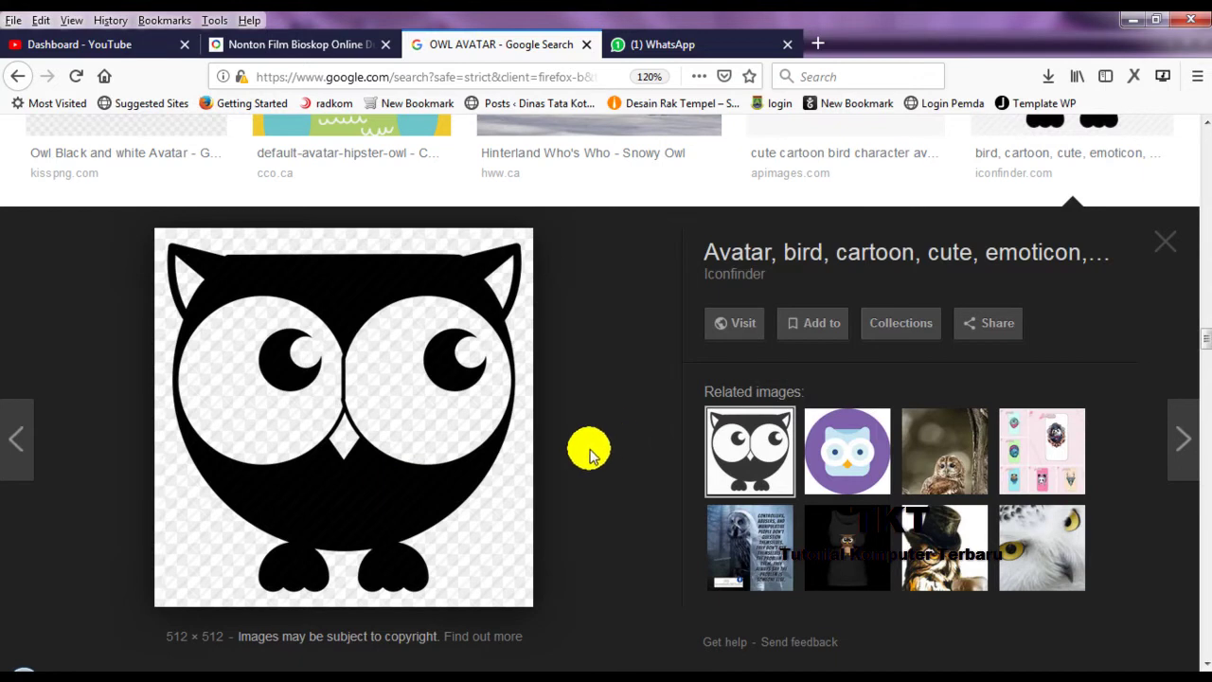
click(391, 44)
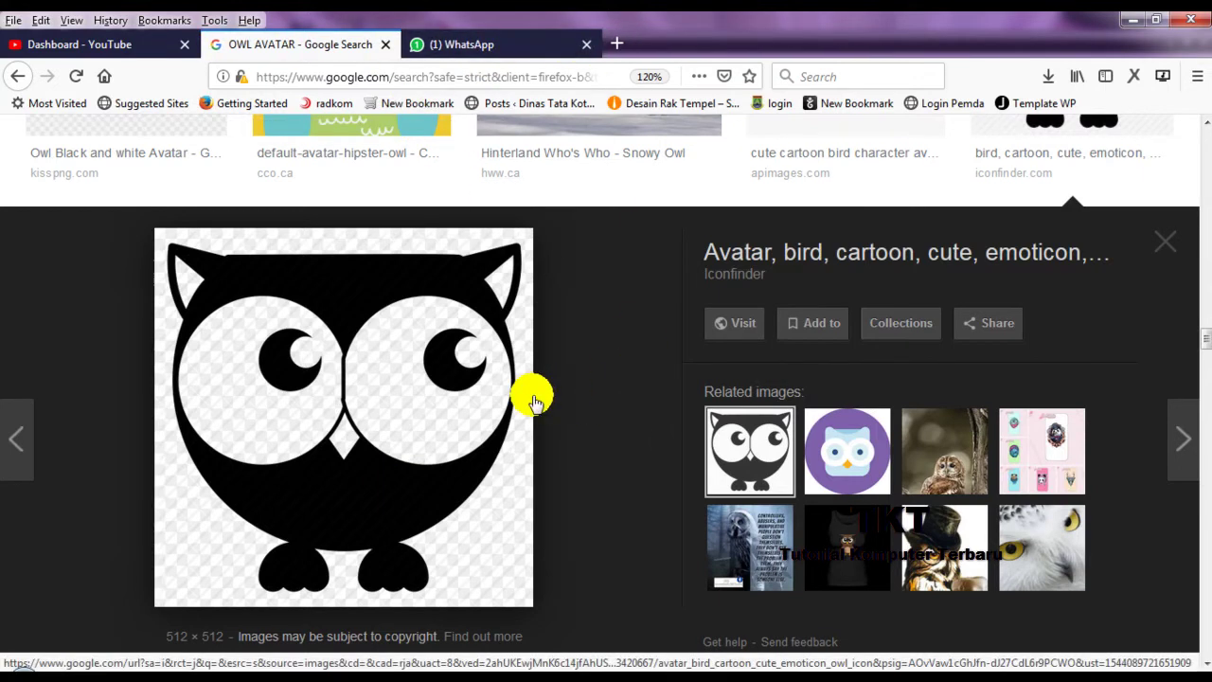
scroll(538, 392, down, 1)
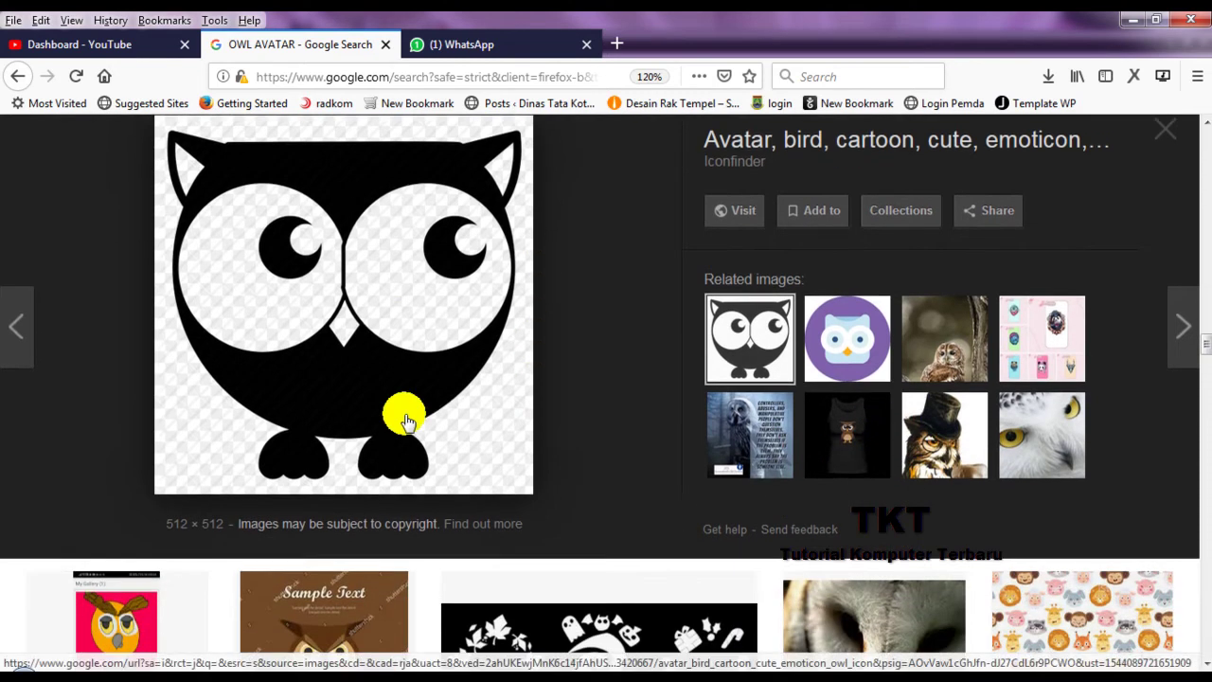
scroll(400, 416, up, 1)
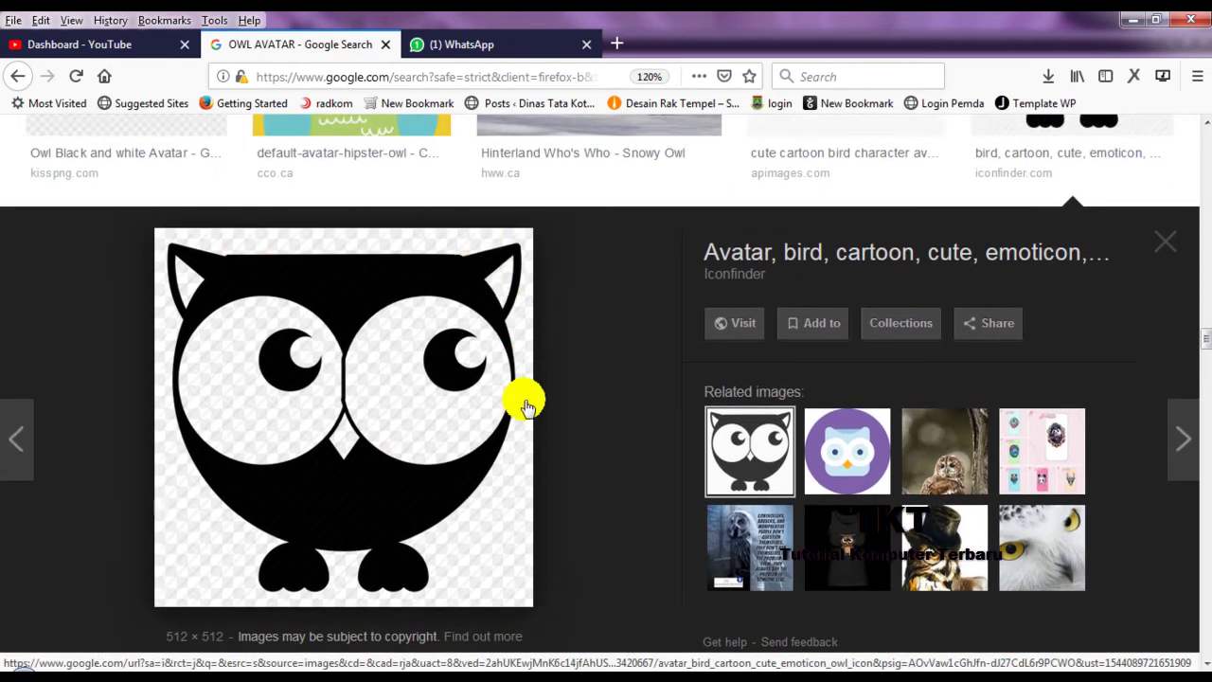
scroll(417, 420, up, 1)
scroll(420, 423, down, 1)
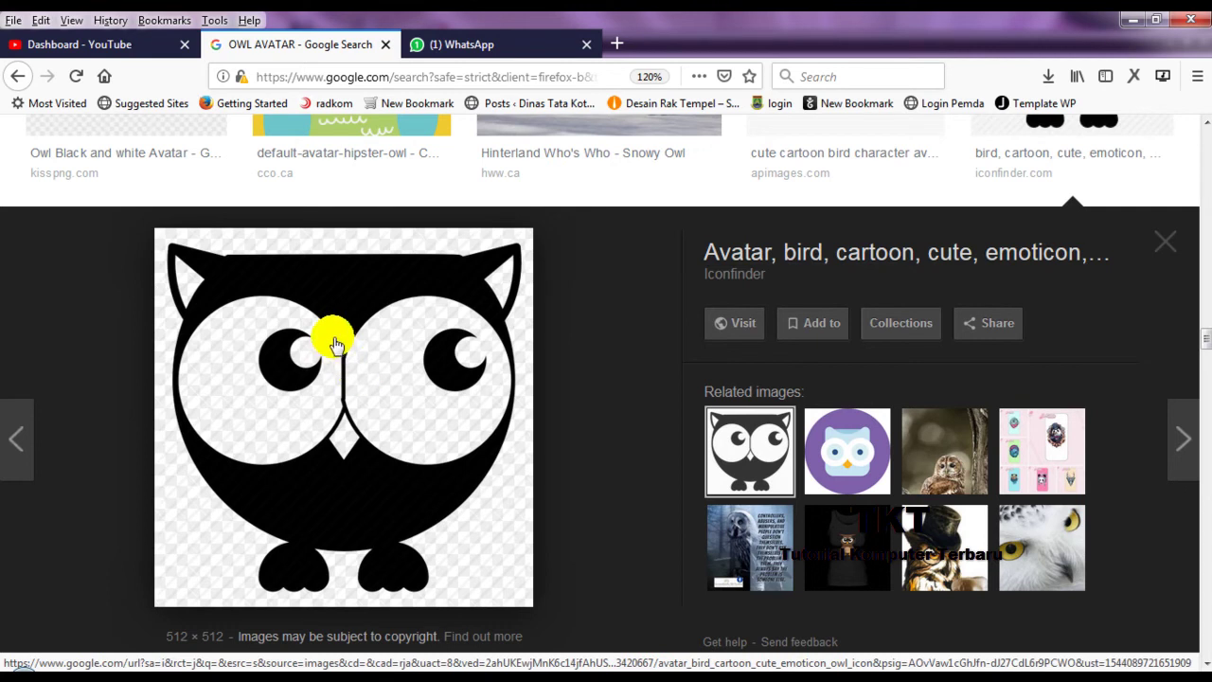
right_click(335, 292)
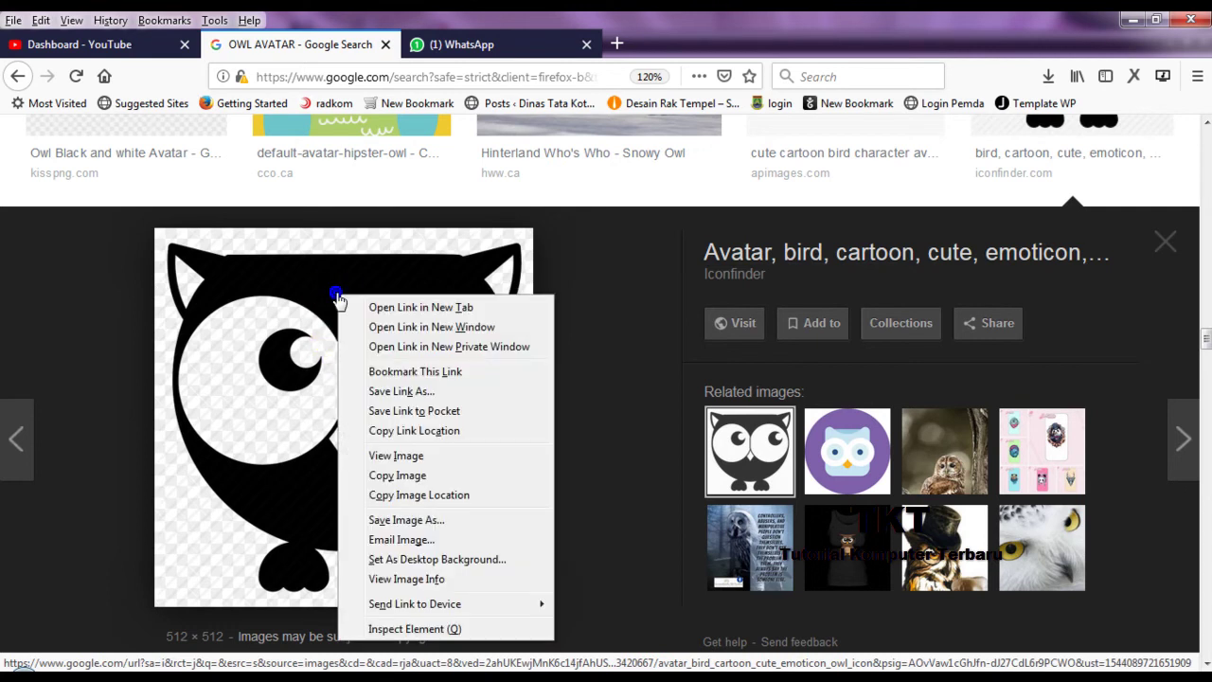
click(436, 477)
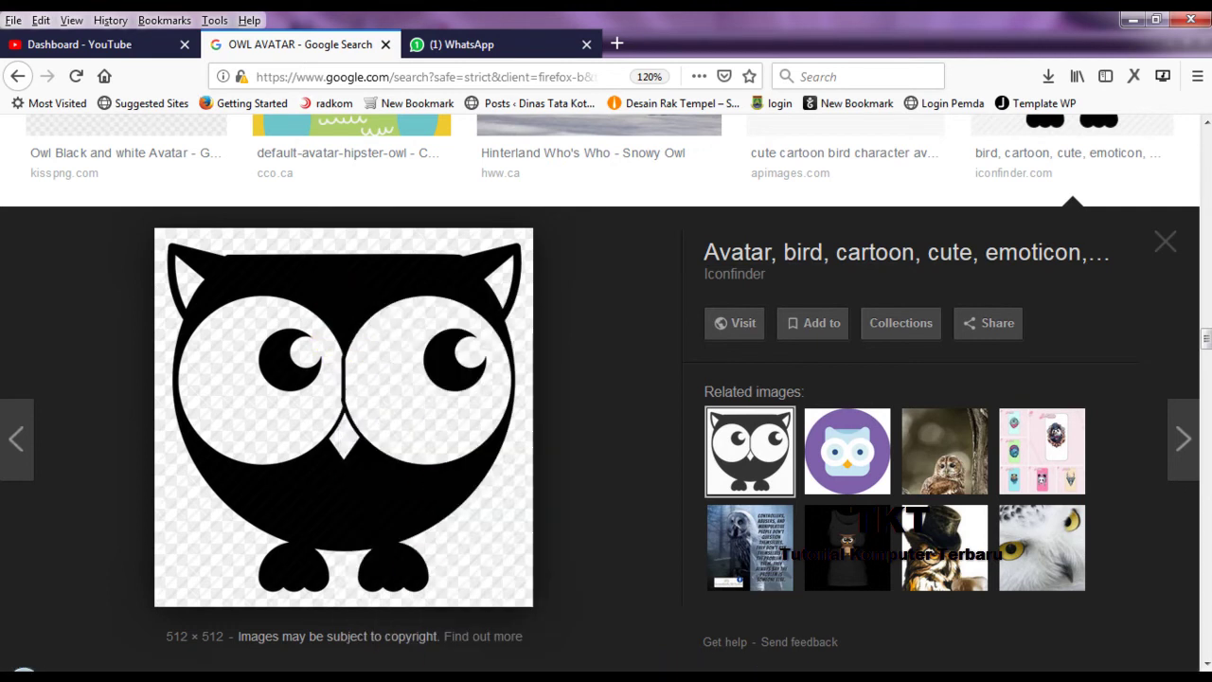
- Switch to CorelDRAW, paste the copied owl image onto the blank page, and deselect it
key(alt+Tab)
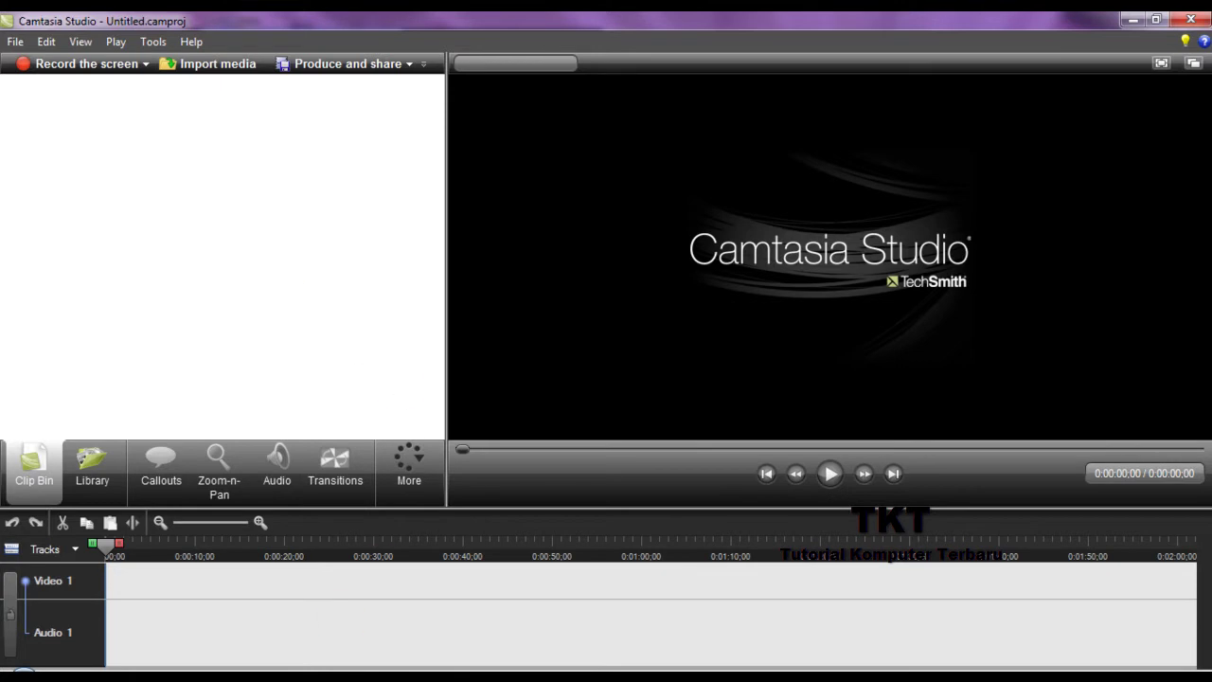
click(1127, 20)
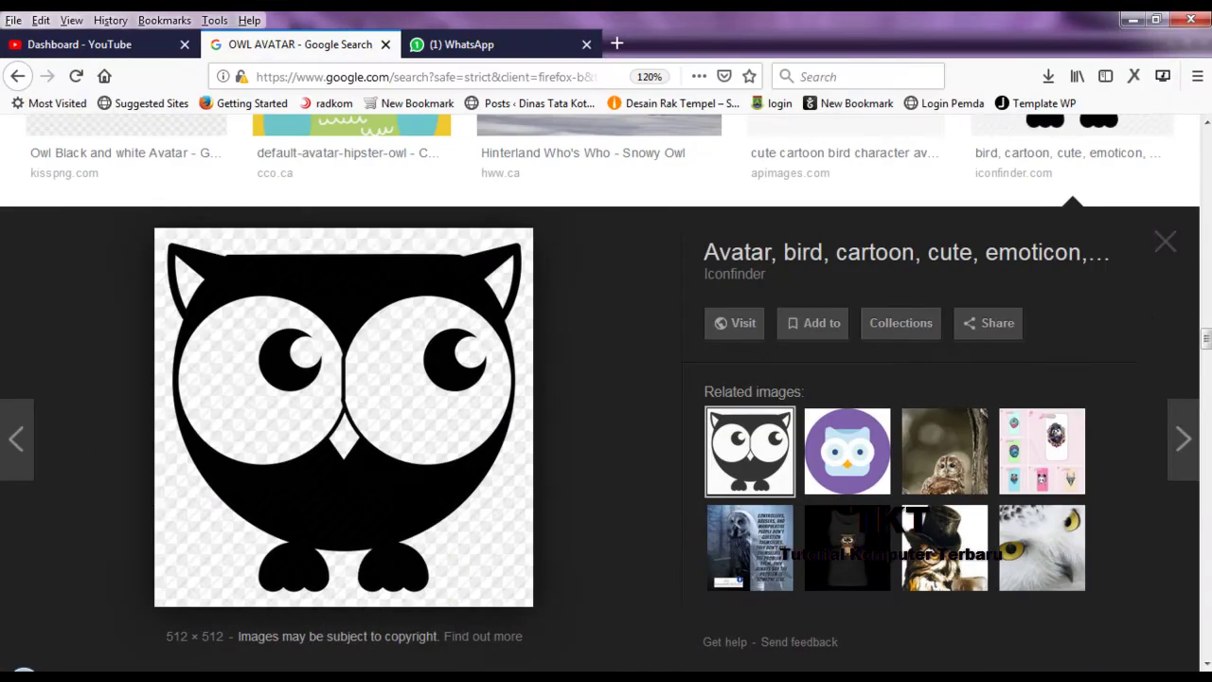
key(alt+Tab)
right_click(299, 227)
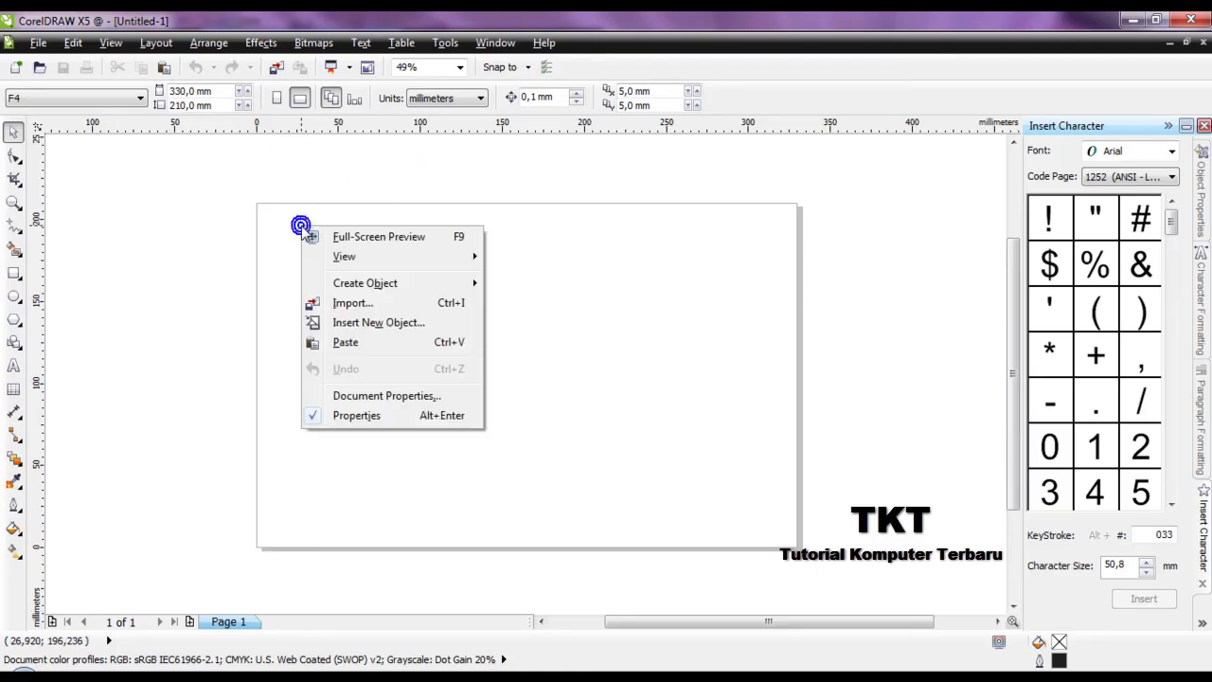
click(347, 343)
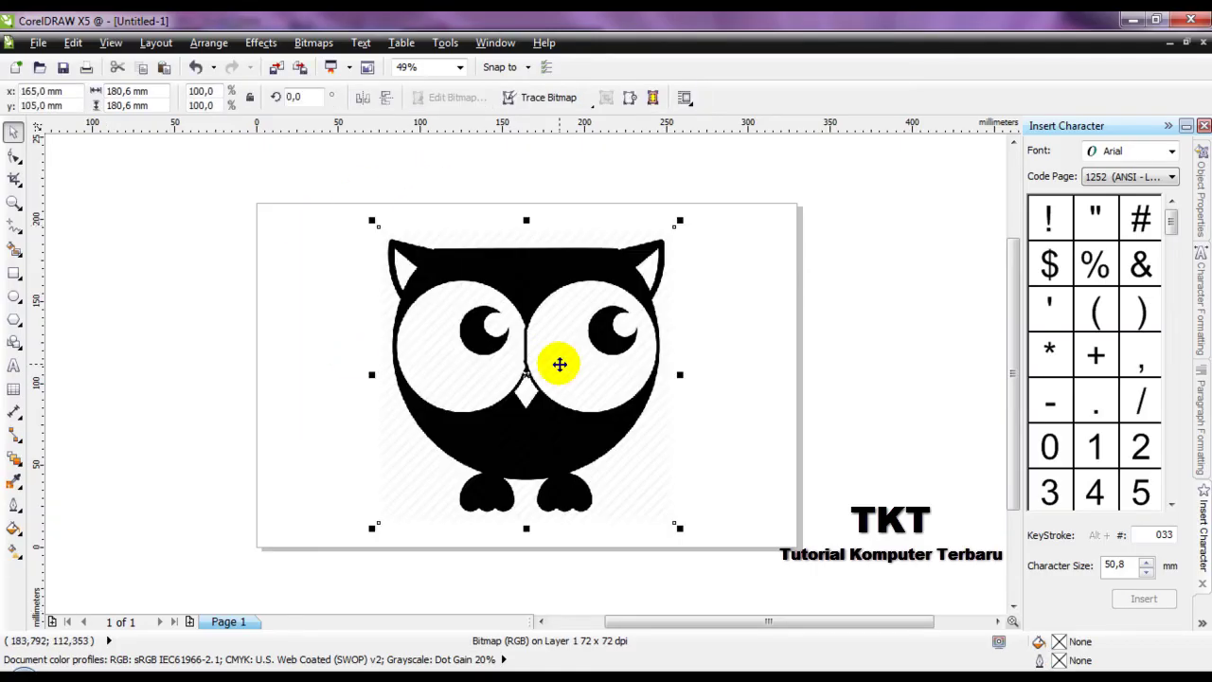
click(787, 325)
- With the Pen tool, trace the owl's left-hand pupil from the upper crescent tip along its upper-left outer arc
scroll(542, 409, up, 3)
scroll(540, 409, down, 3)
scroll(538, 403, up, 1)
scroll(487, 353, down, 1)
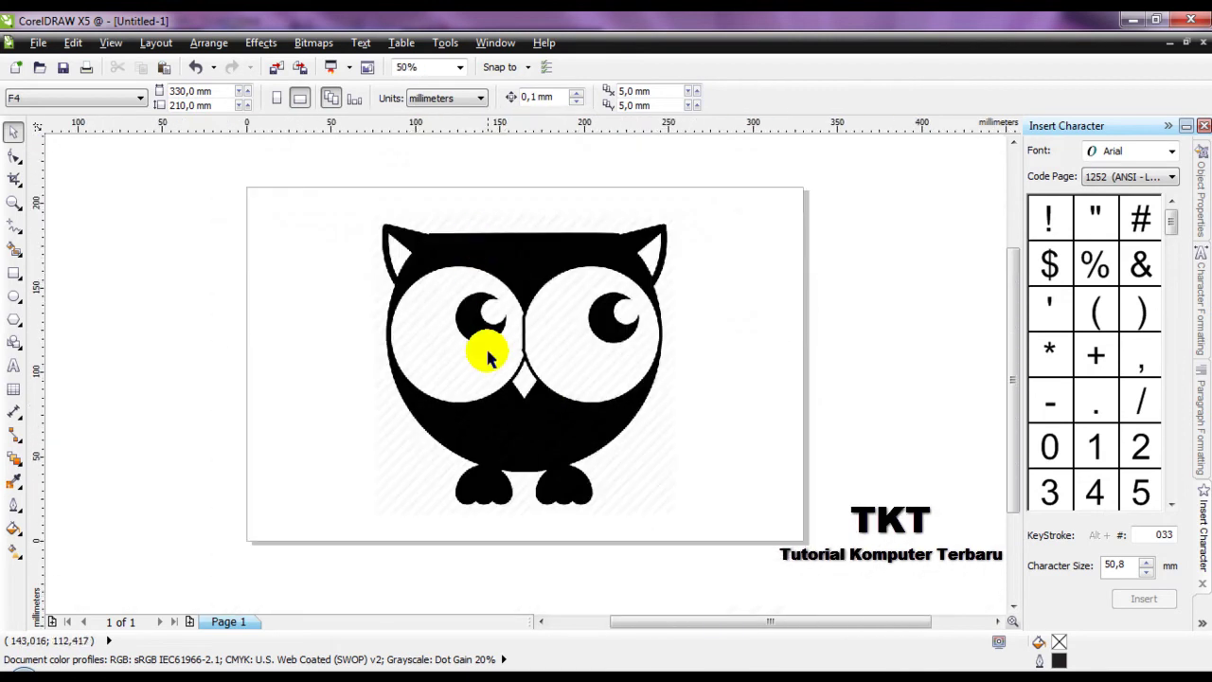
scroll(448, 251, up, 1)
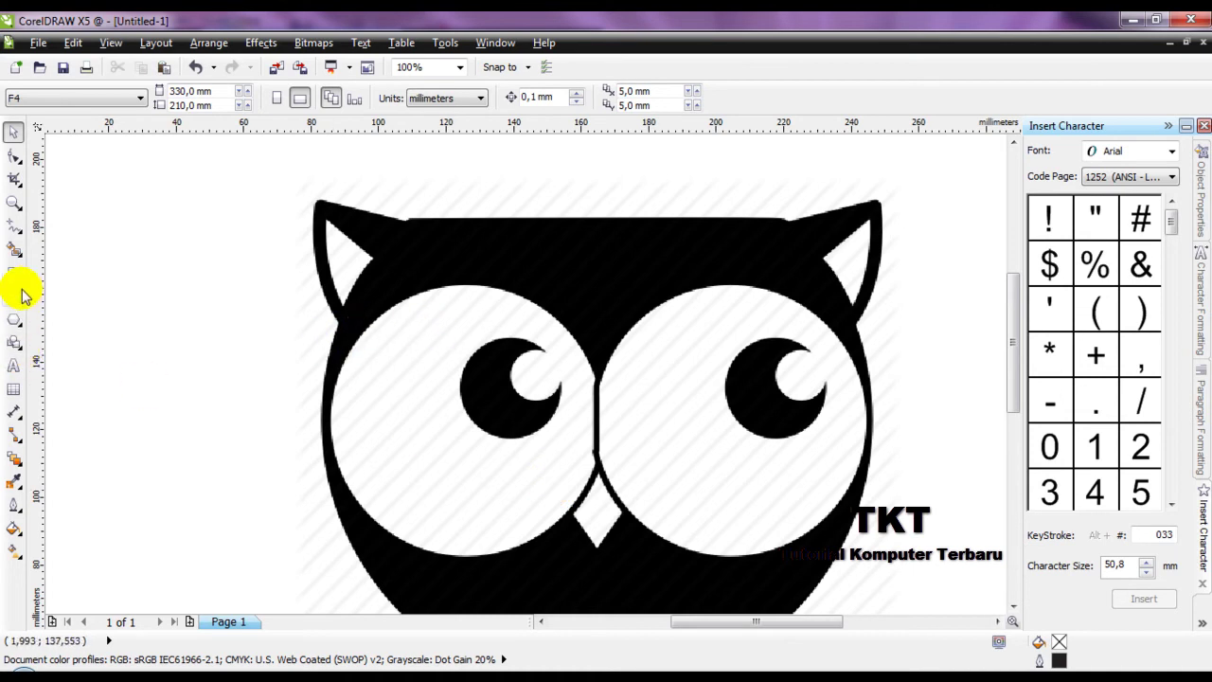
click(24, 236)
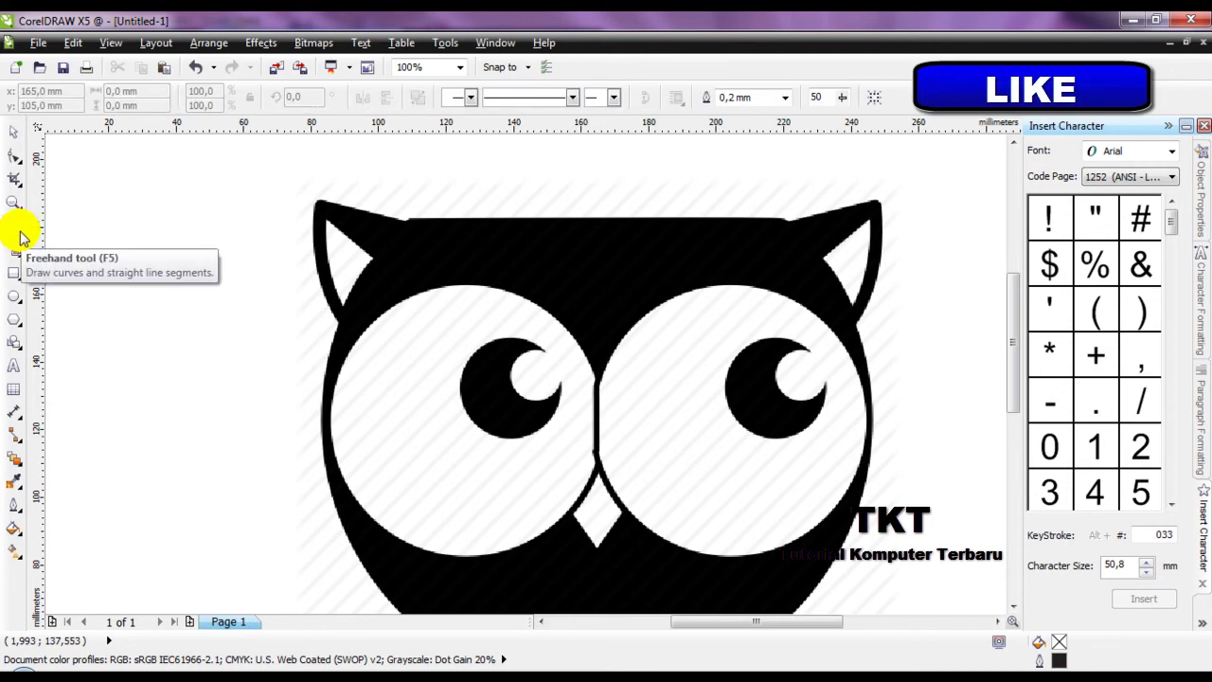
click(20, 233)
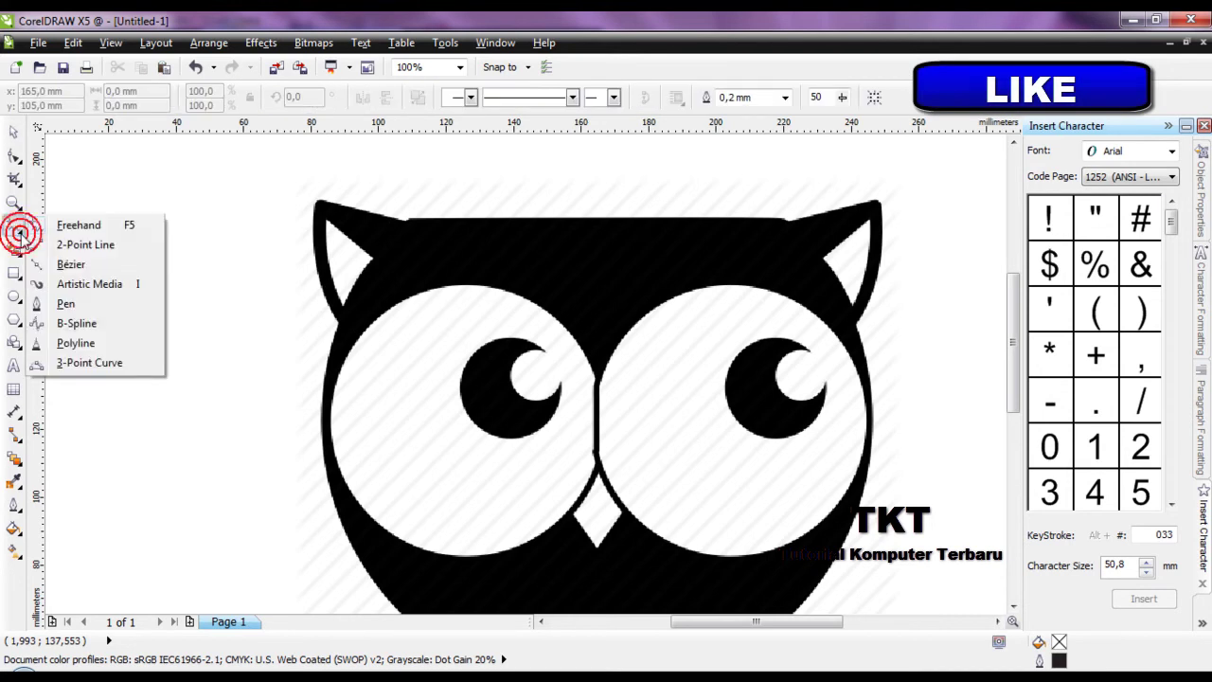
click(64, 304)
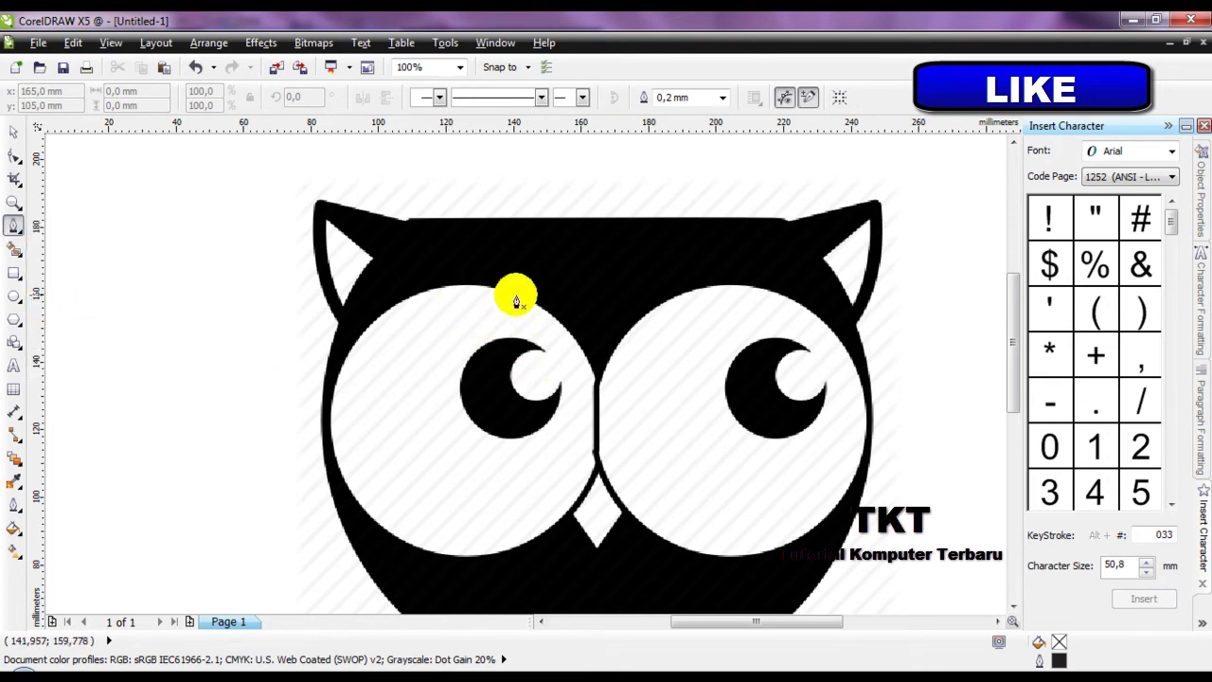
click(533, 347)
scroll(521, 345, up, 2)
click(564, 345)
click(521, 333)
click(465, 331)
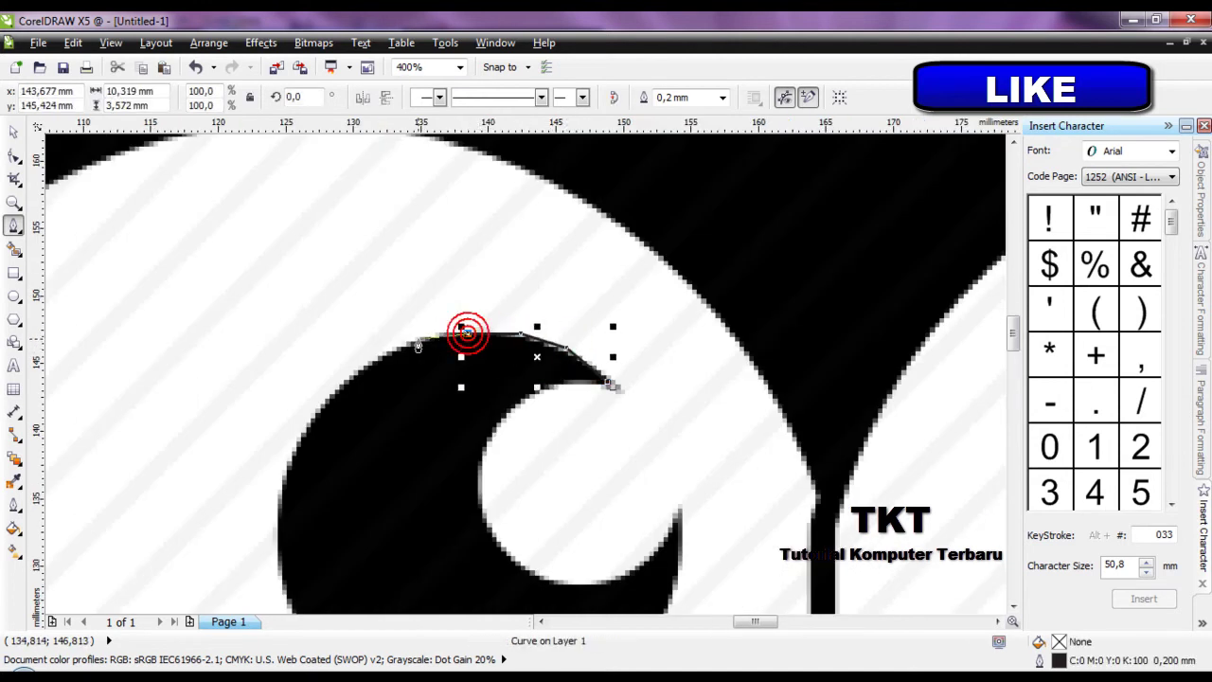
click(412, 346)
drag(322, 403, 320, 482)
- Continue the pen outline down the pupil's lower-left outer edge to its lowest part
scroll(367, 343, down, 1)
scroll(318, 407, up, 1)
scroll(319, 482, down, 2)
scroll(332, 440, up, 2)
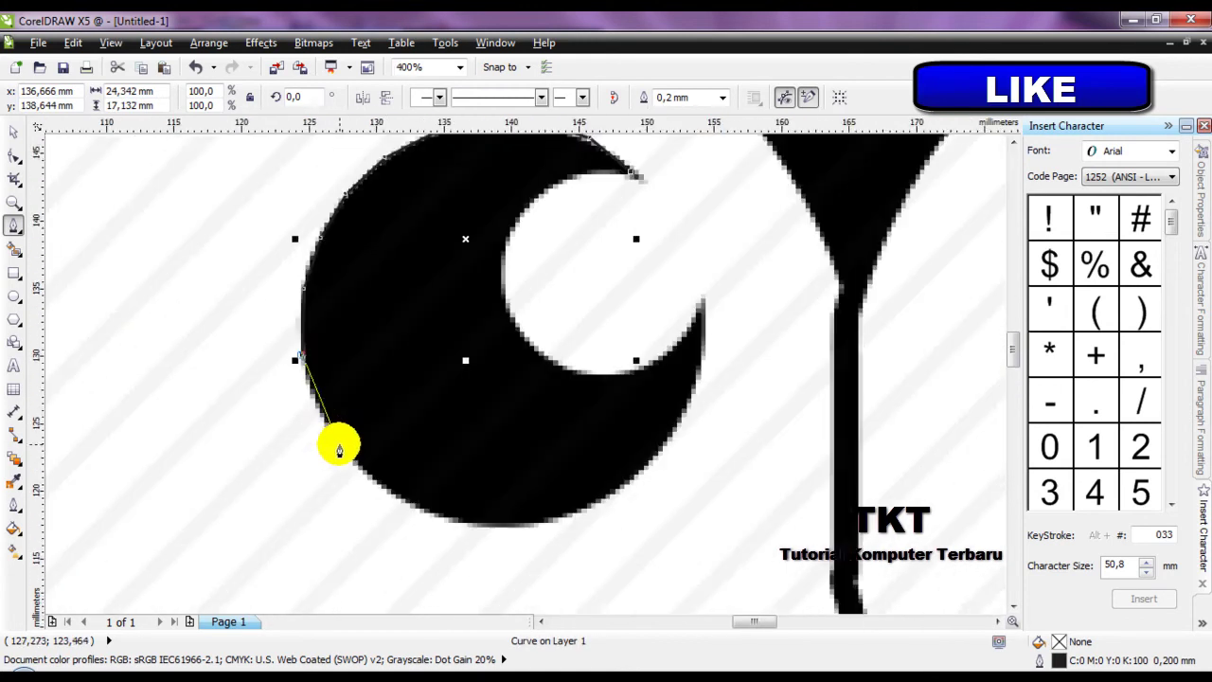
drag(317, 414, 346, 457)
click(347, 452)
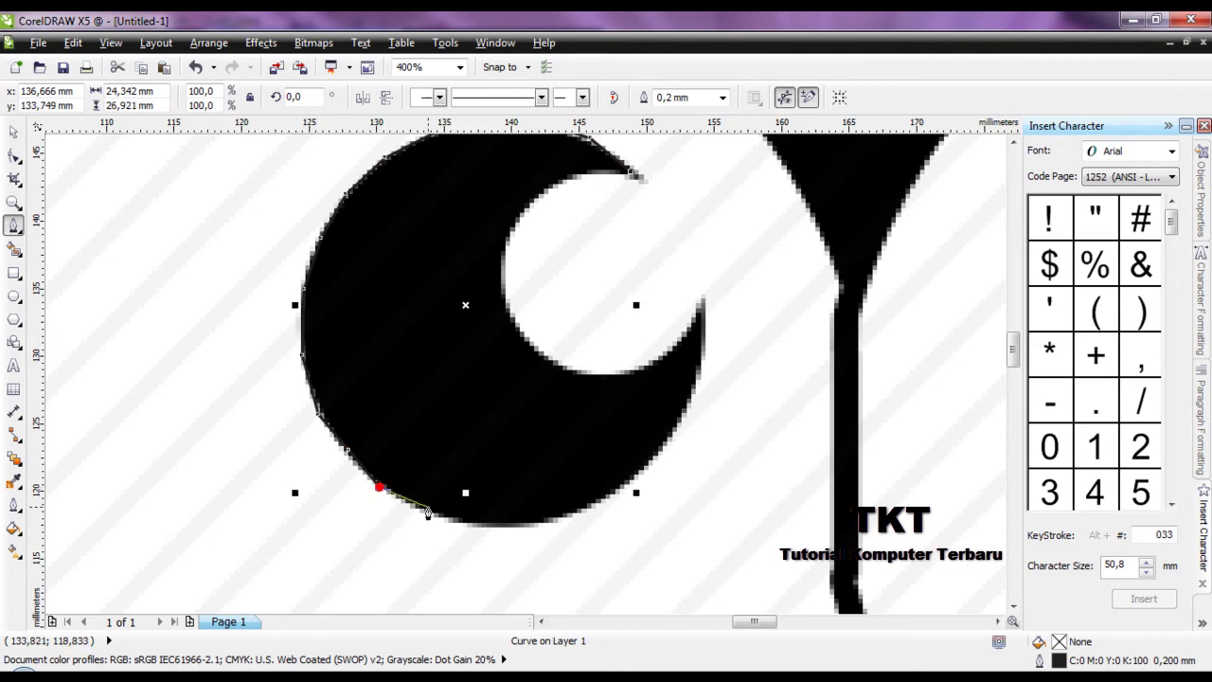
drag(427, 514, 468, 532)
click(514, 527)
- Trace the pupil's lower-right outer edge up to the lower crescent tip, reaching about 30 mm in overall width
click(585, 500)
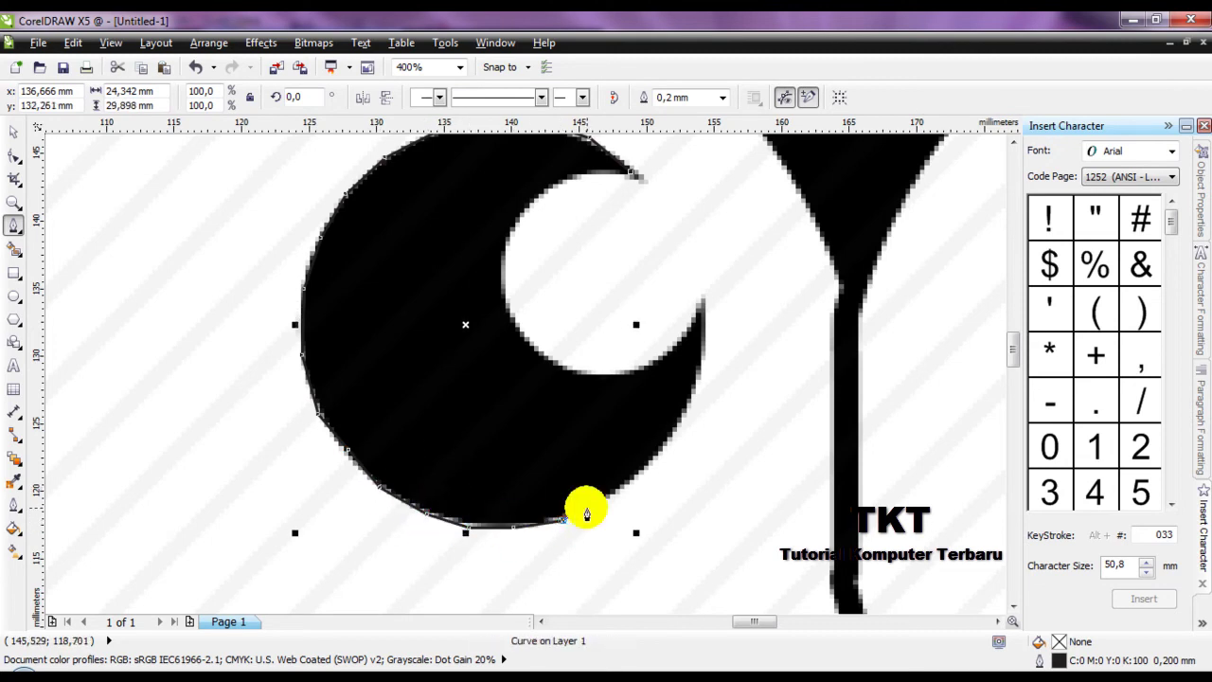
click(619, 490)
click(644, 468)
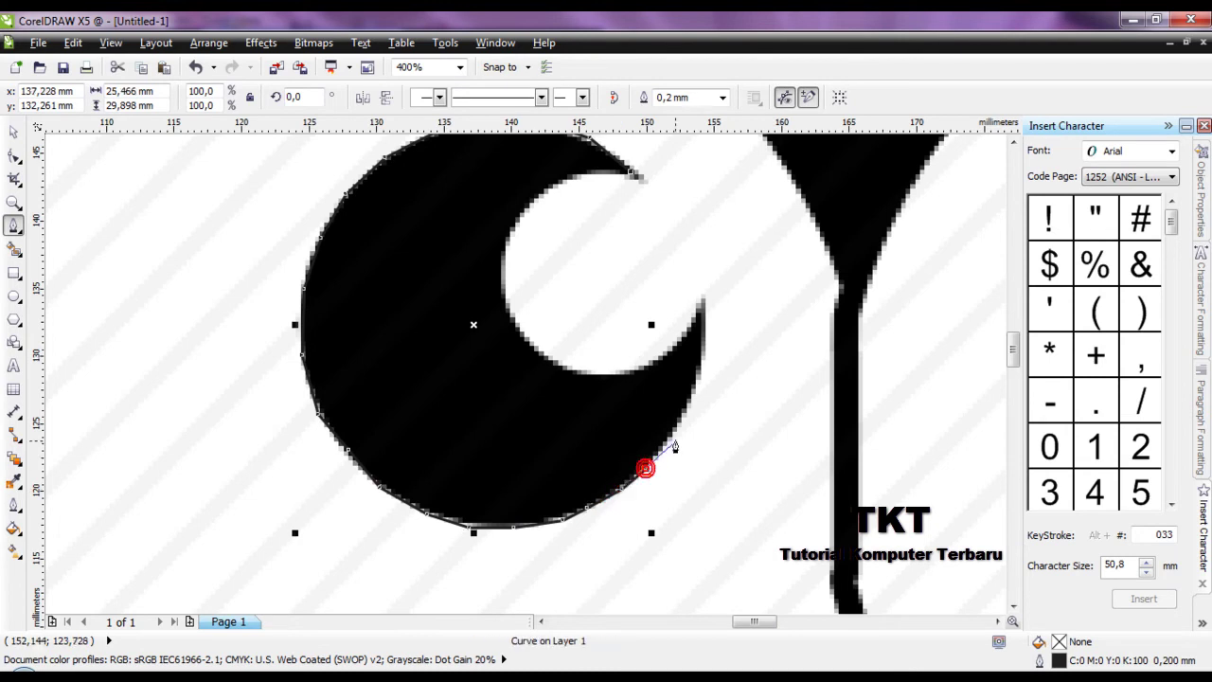
click(675, 427)
click(694, 394)
click(708, 315)
click(701, 304)
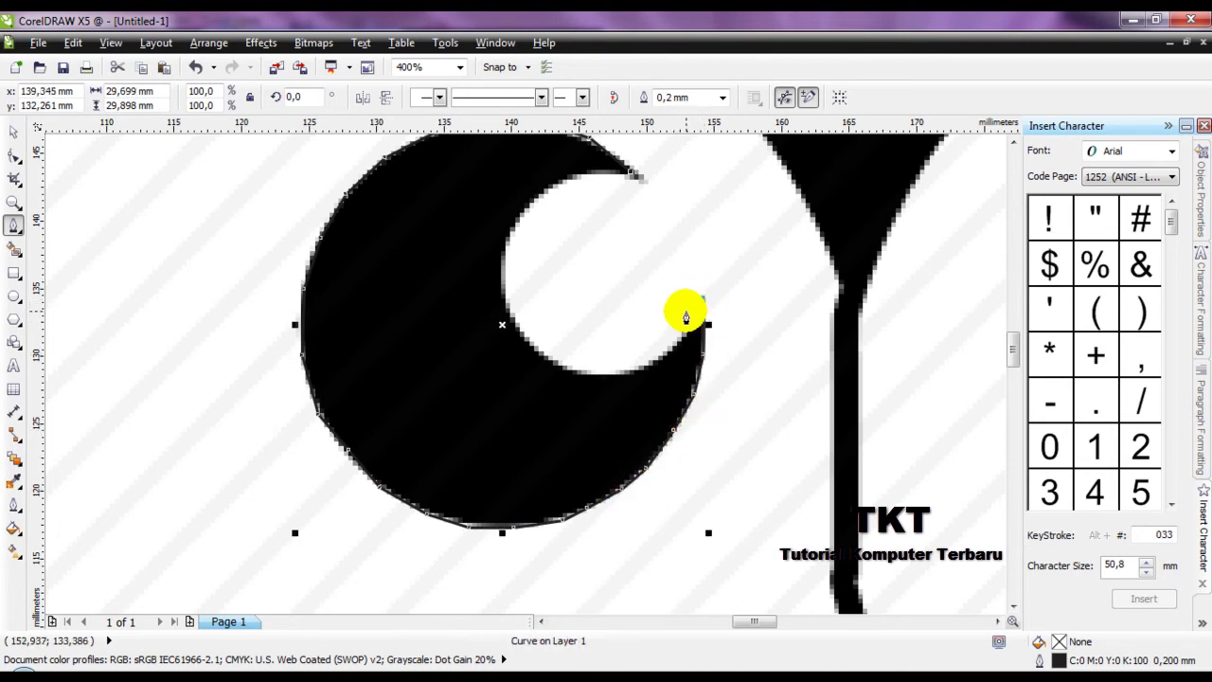
- Trace the inner crescent edge from the lower tip around the lower half of the white highlight
click(691, 326)
click(665, 351)
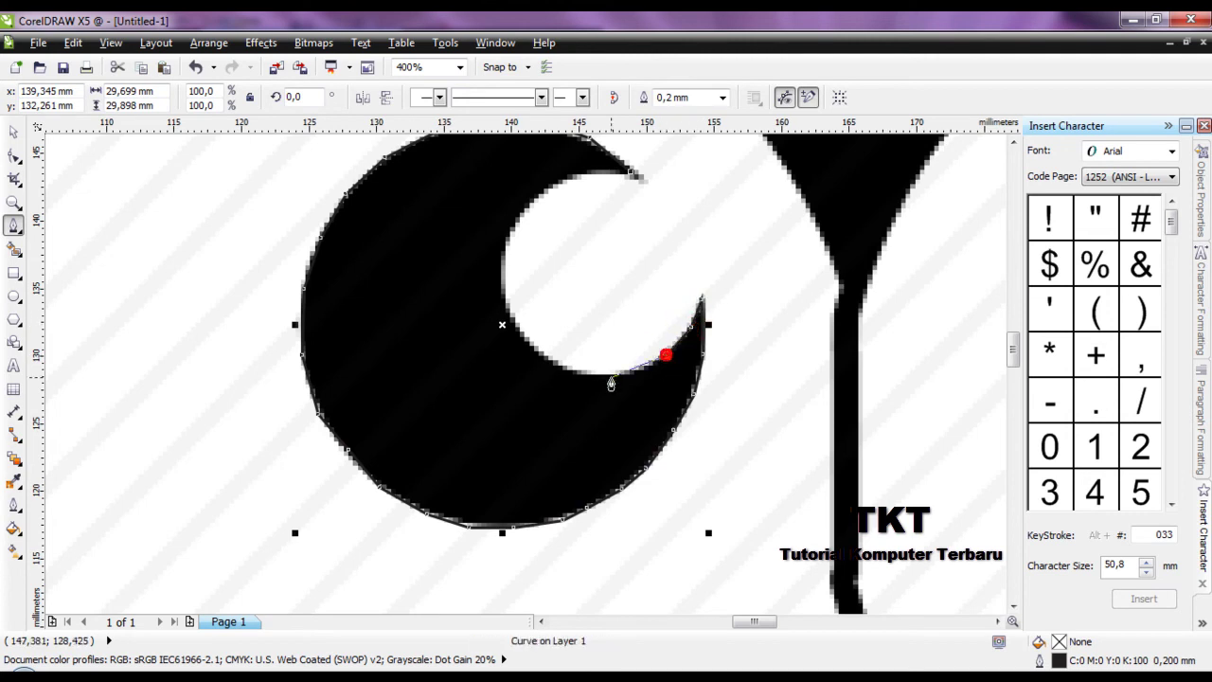
click(627, 370)
click(590, 380)
click(568, 367)
click(534, 346)
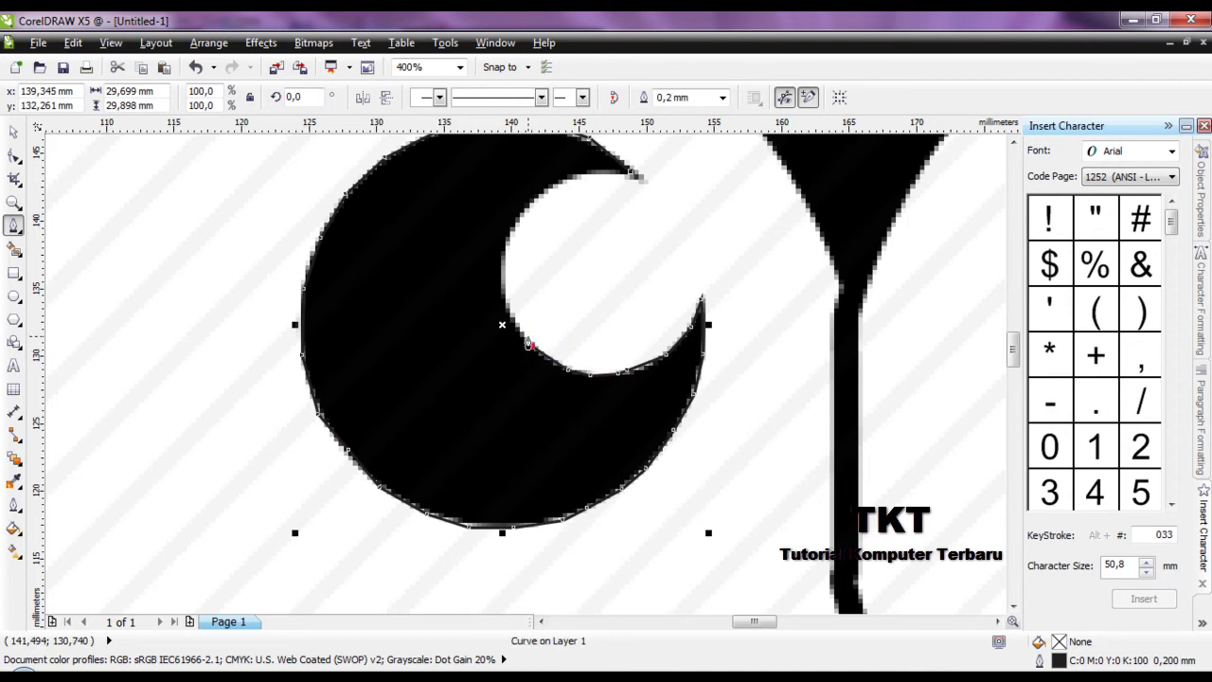
click(511, 320)
click(500, 272)
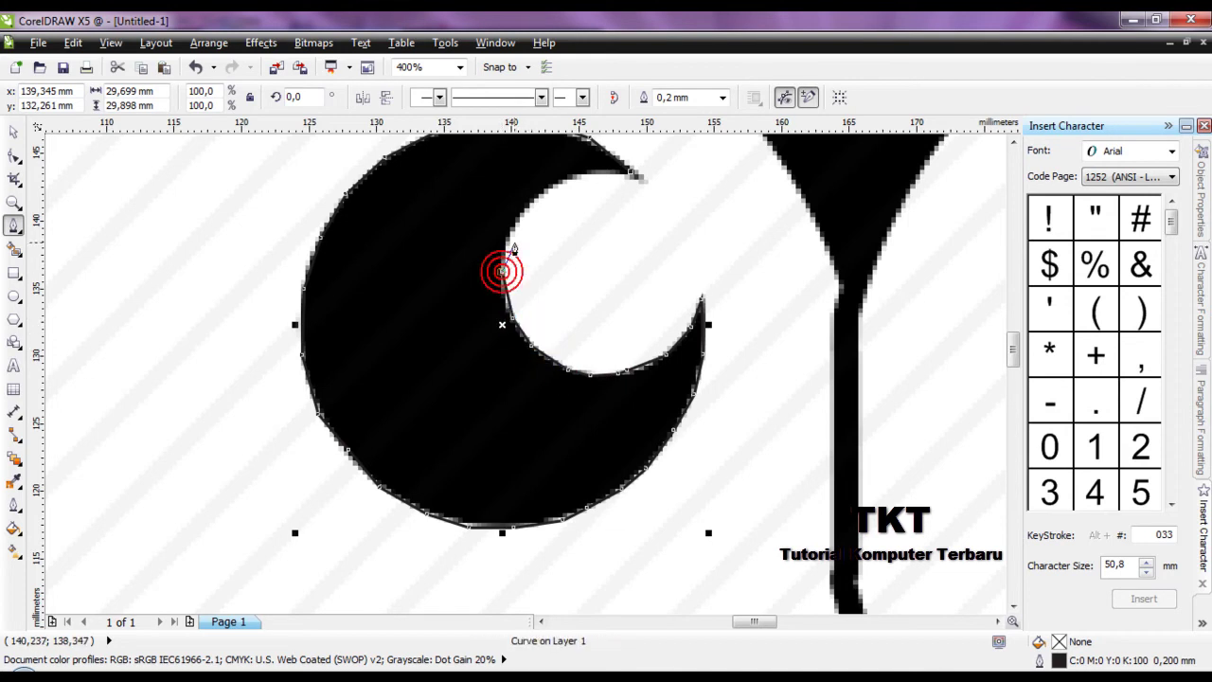
- Trace the upper half of the highlight's edge back to the starting node and close the pupil outline
click(509, 236)
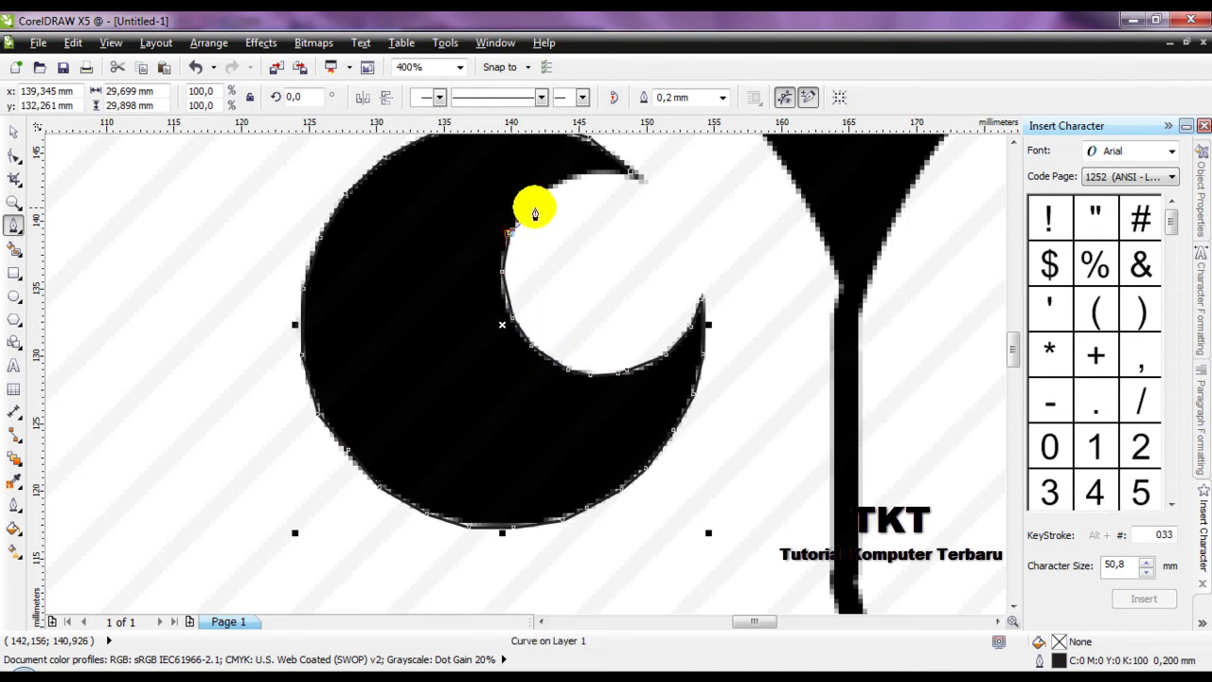
click(522, 202)
scroll(541, 185, up, 1)
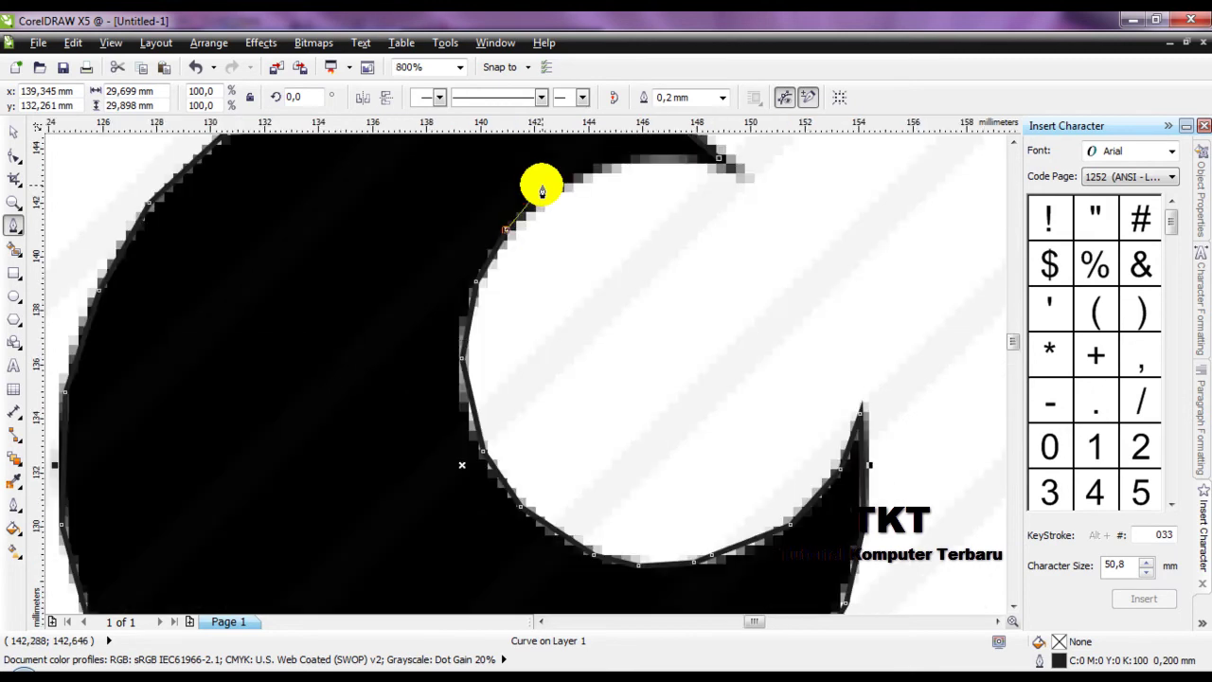
click(554, 194)
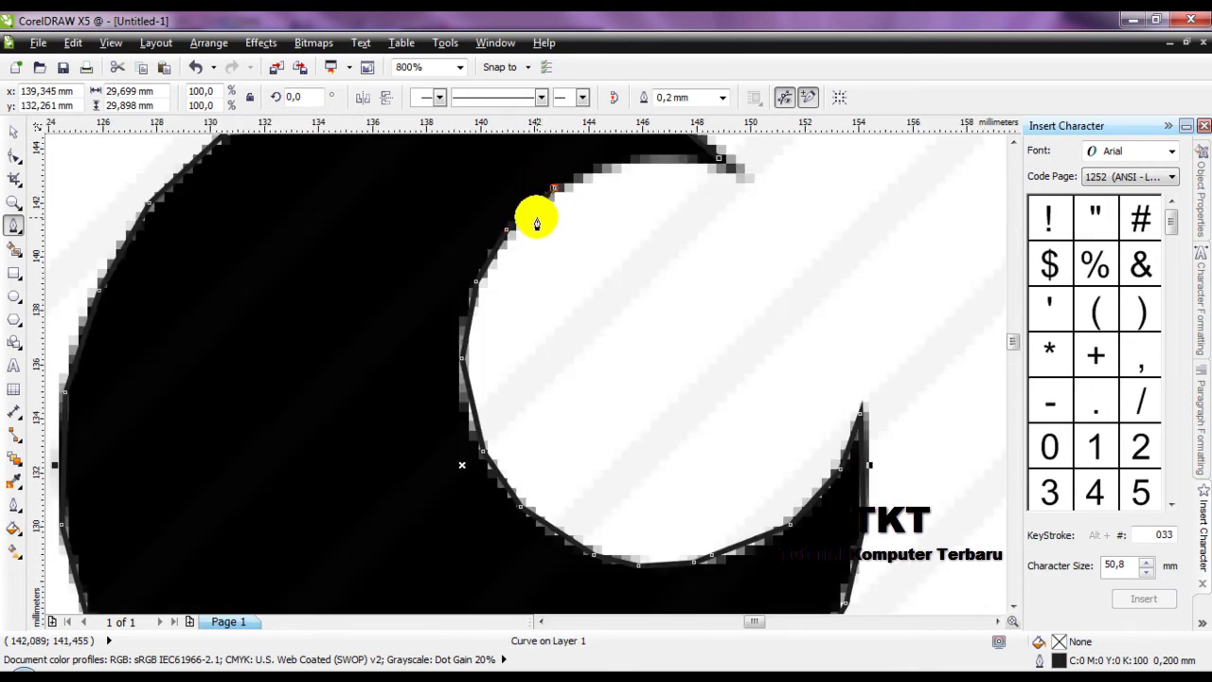
scroll(537, 216, down, 1)
scroll(553, 195, up, 2)
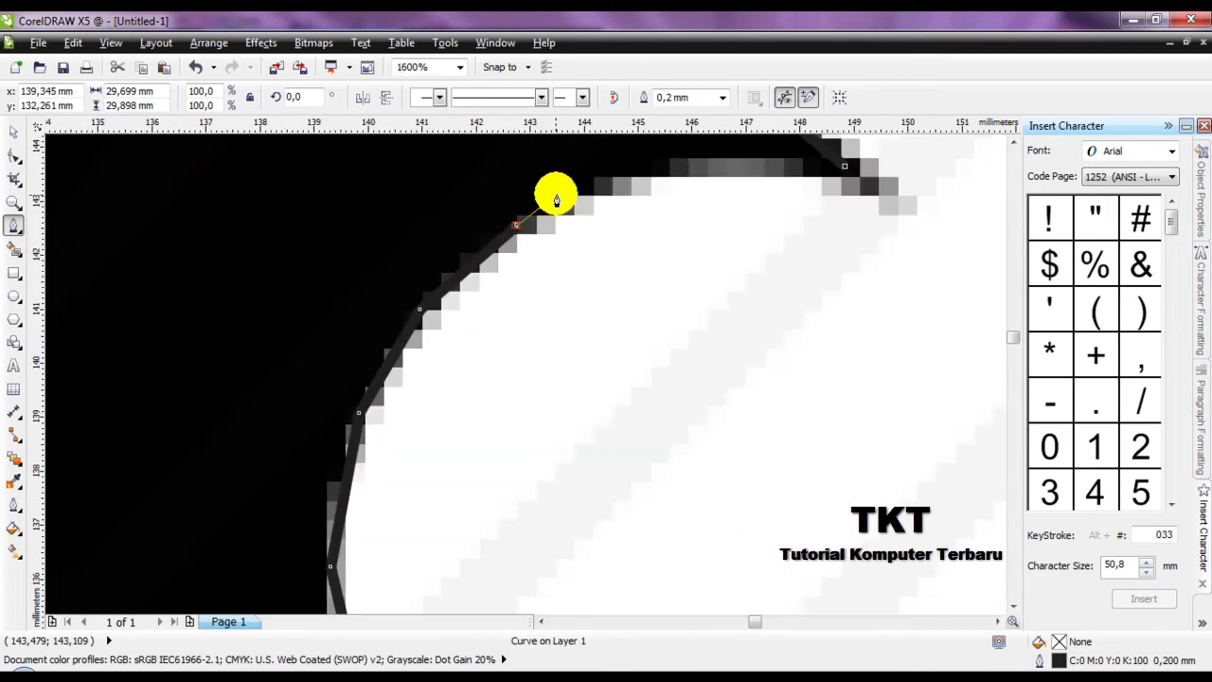
click(647, 178)
click(736, 161)
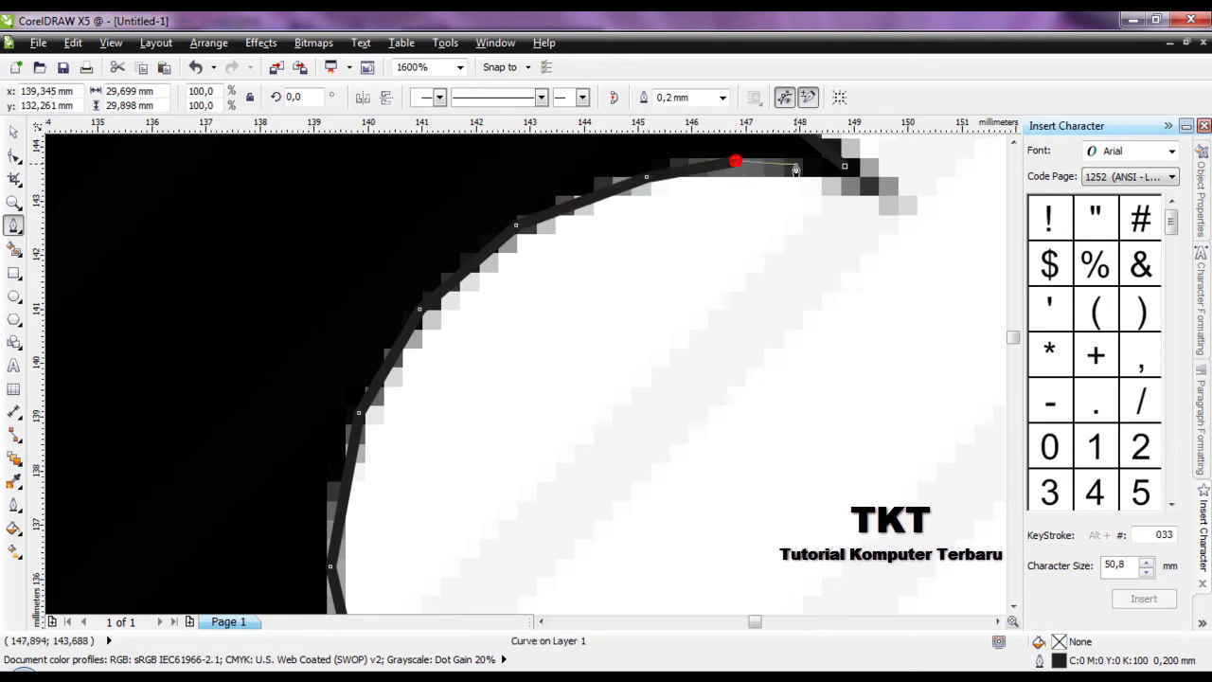
click(842, 166)
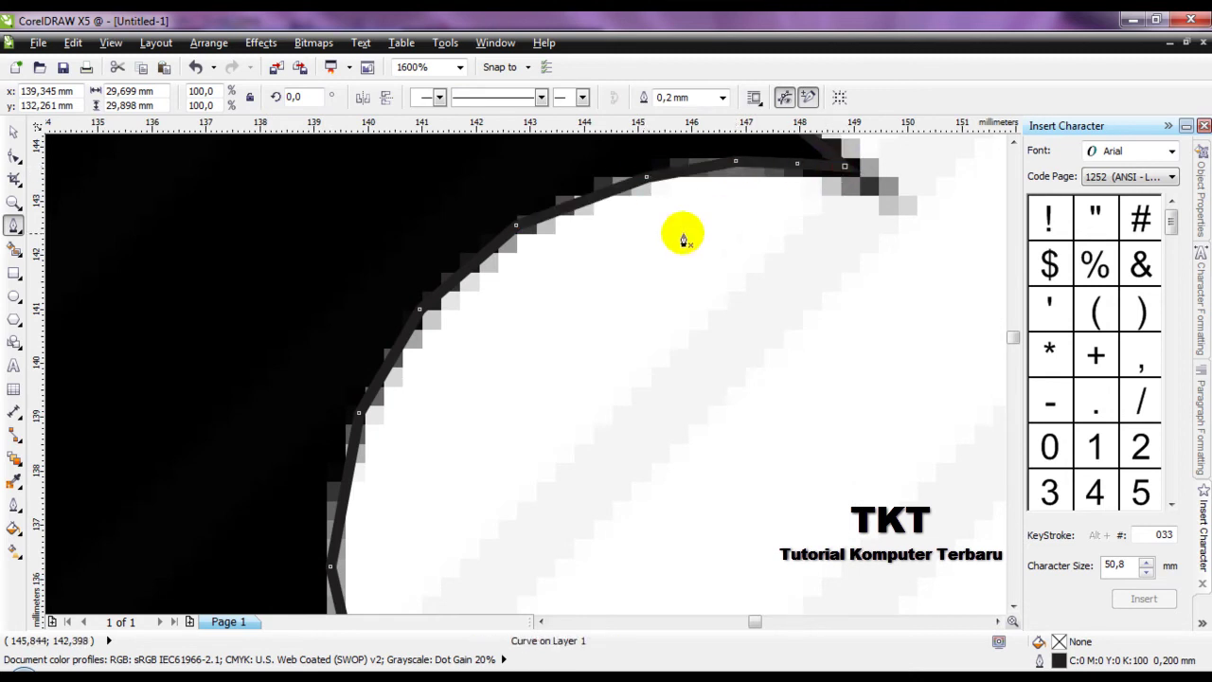
scroll(630, 246, down, 3)
scroll(471, 290, down, 4)
scroll(471, 284, up, 1)
scroll(471, 290, down, 1)
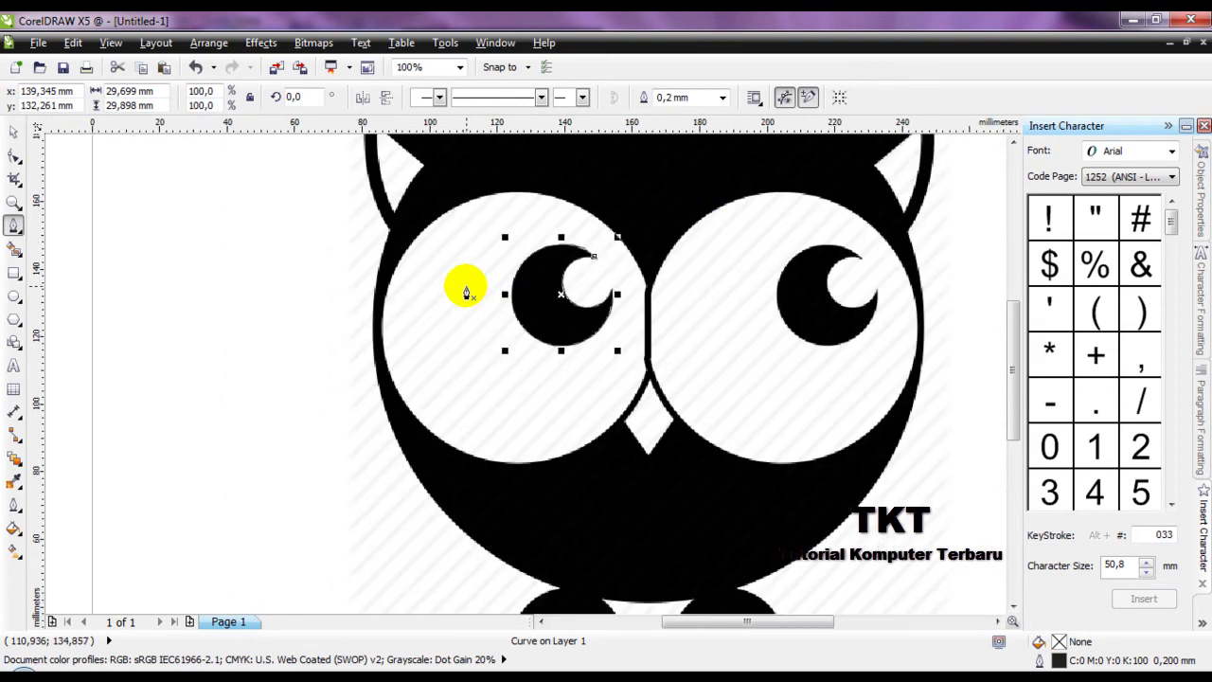
scroll(639, 282, up, 1)
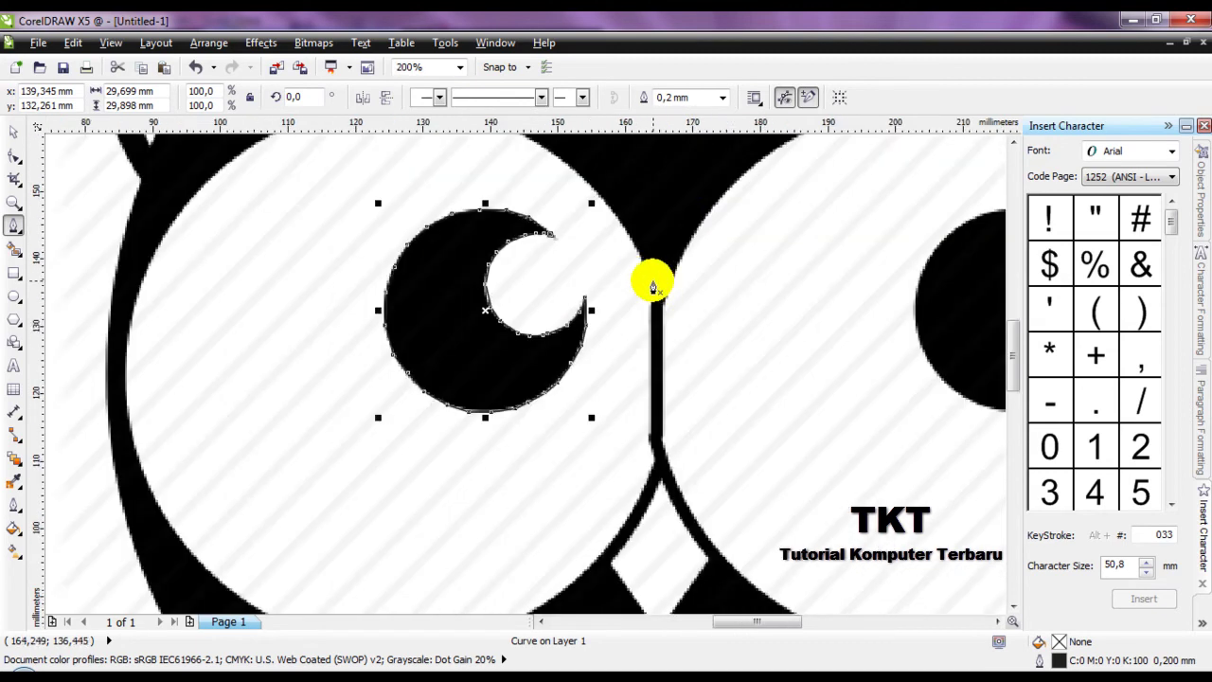
- Start a pen outline of the left eye's white circle beside the gap between the eyes and trace over its top to the upper-left side
click(652, 285)
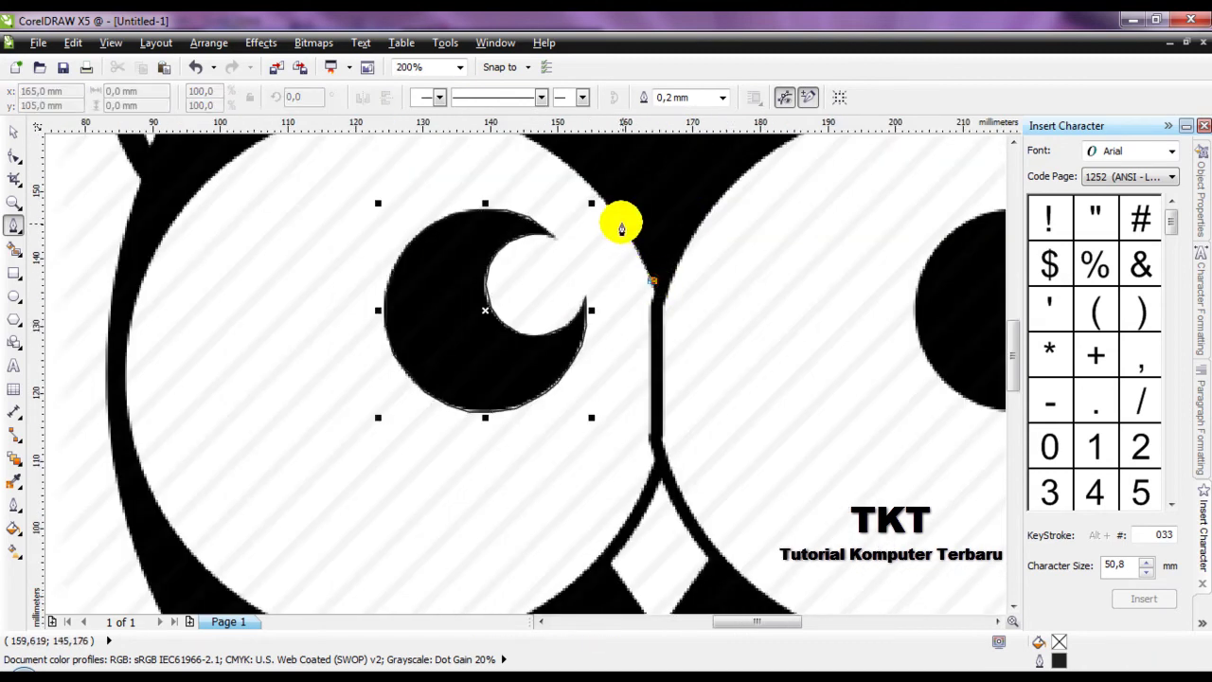
click(619, 218)
click(587, 180)
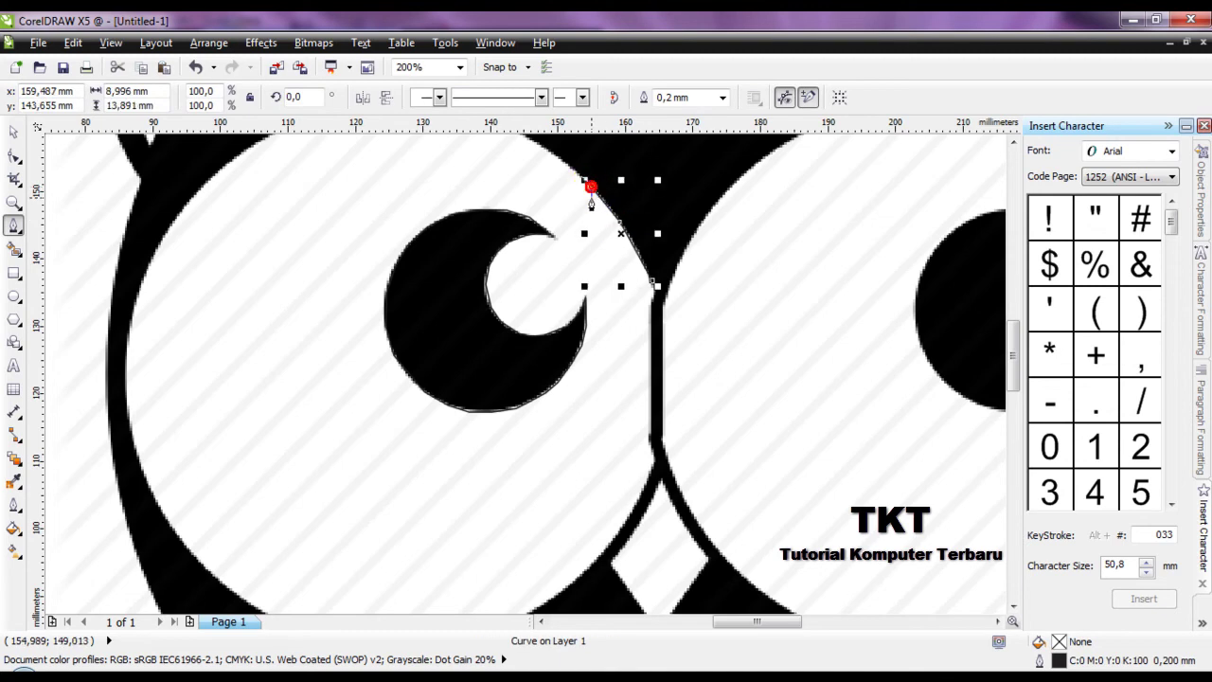
scroll(591, 204, down, 1)
click(557, 170)
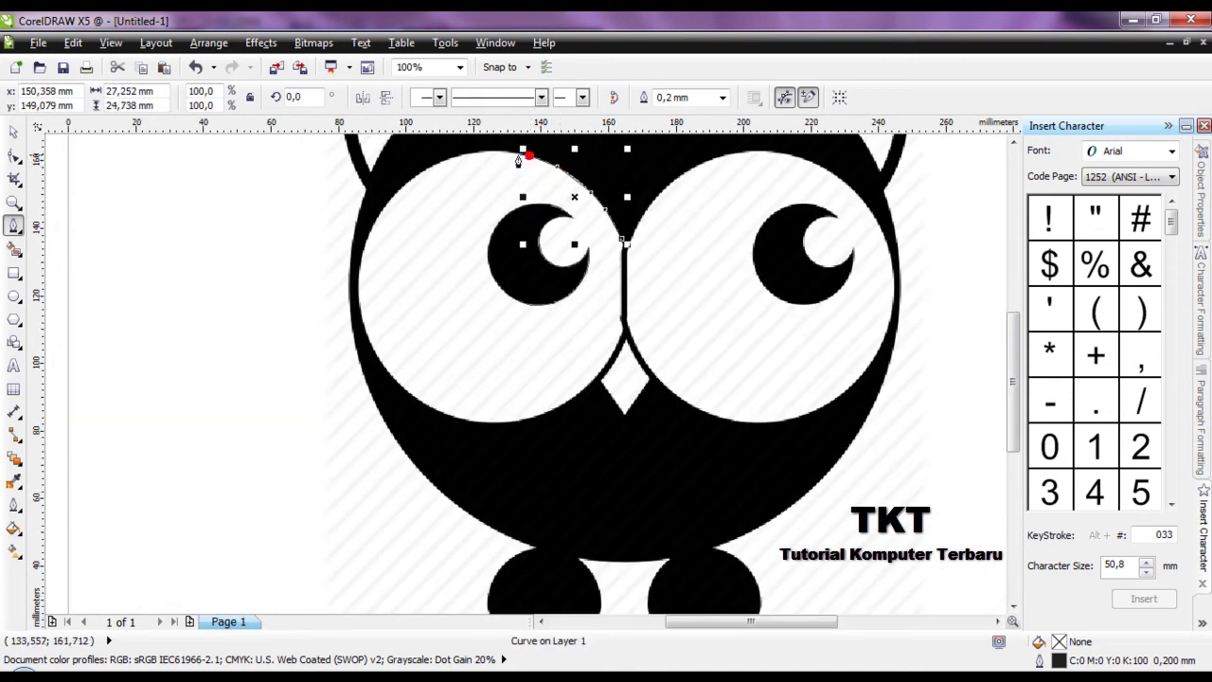
drag(507, 155, 358, 257)
scroll(360, 273, up, 2)
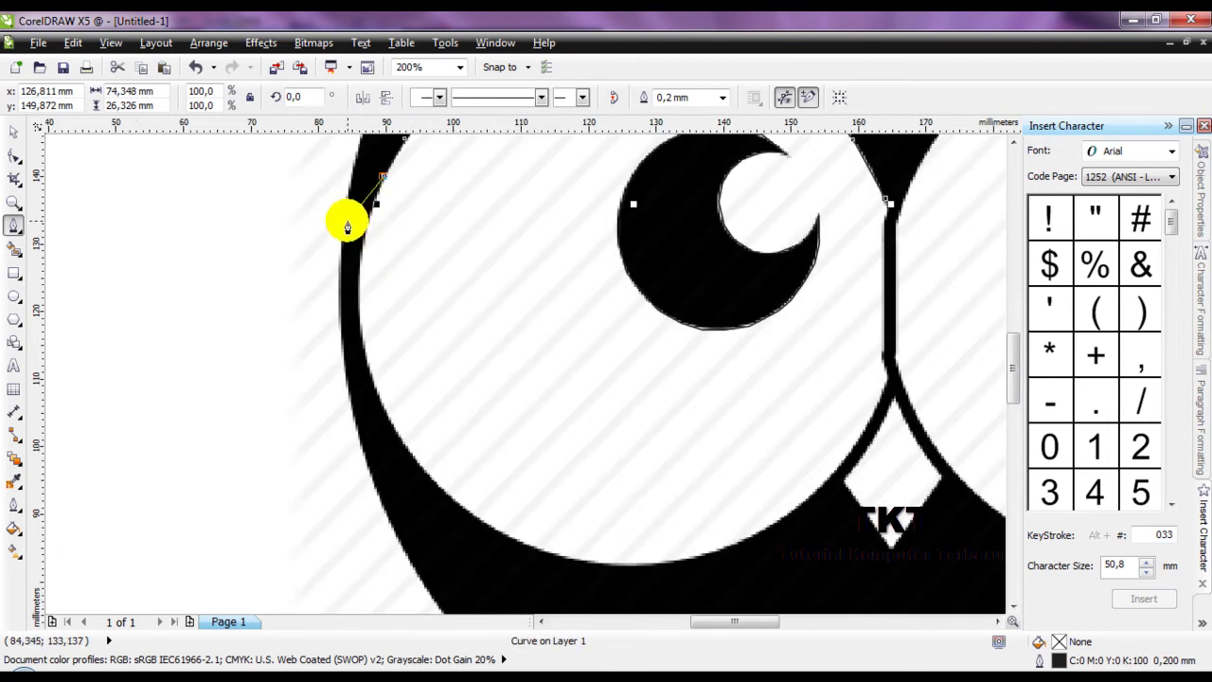
- Continue the left eye's outline down its left side and around the lower-left curve
drag(369, 209, 361, 314)
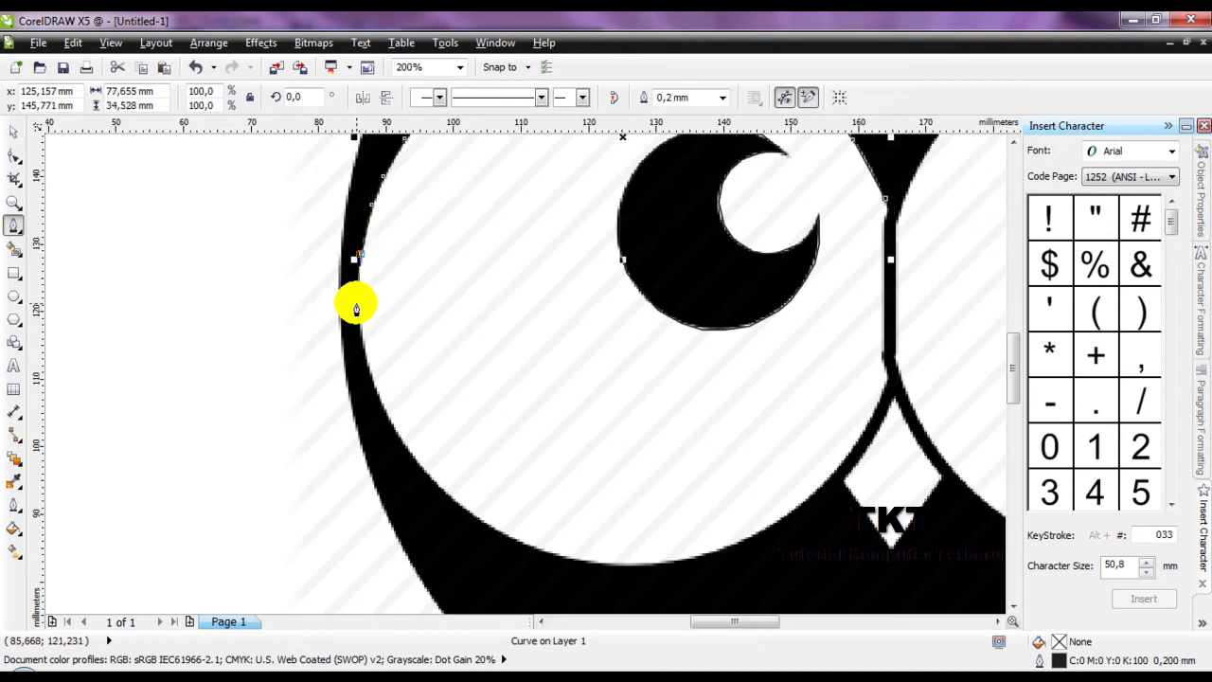
drag(356, 312, 382, 418)
mouse_move(418, 467)
mouse_down()
mouse_move(427, 487)
mouse_move(417, 471)
mouse_move(418, 482)
mouse_up()
drag(459, 505, 531, 550)
- Trace the left eye's bottom and lower-right edge up past the beak and close the outline at about 79 × 80 mm
click(597, 564)
drag(670, 565, 722, 551)
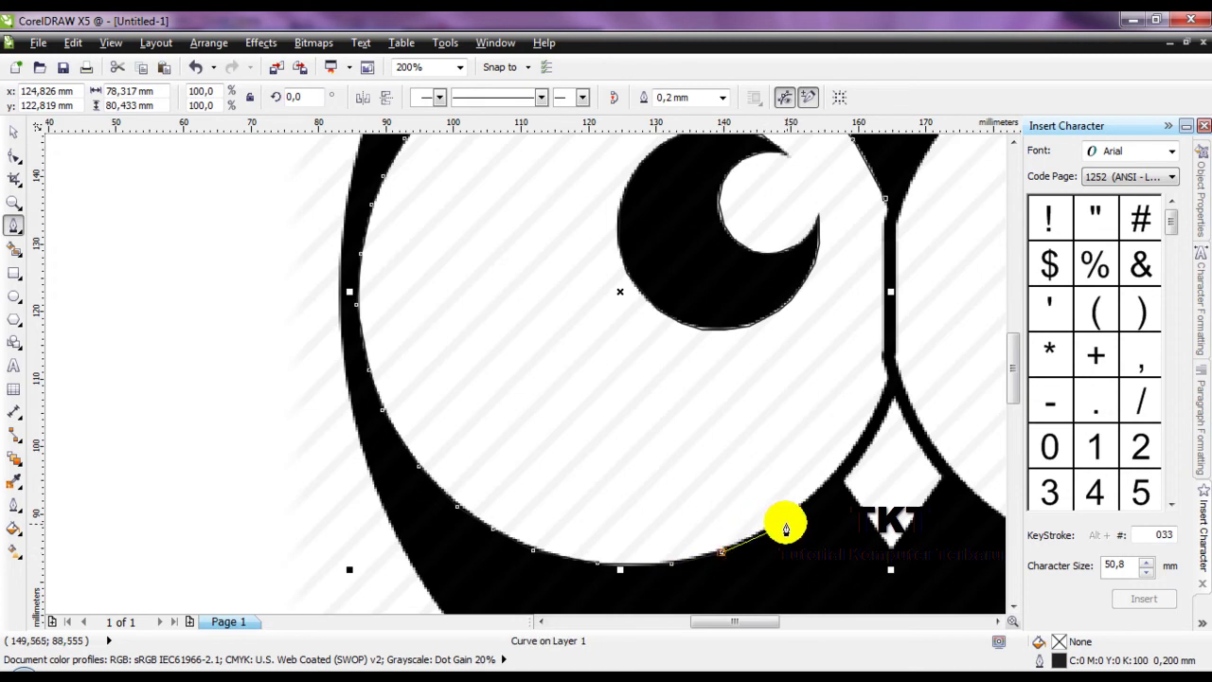
drag(784, 519, 836, 485)
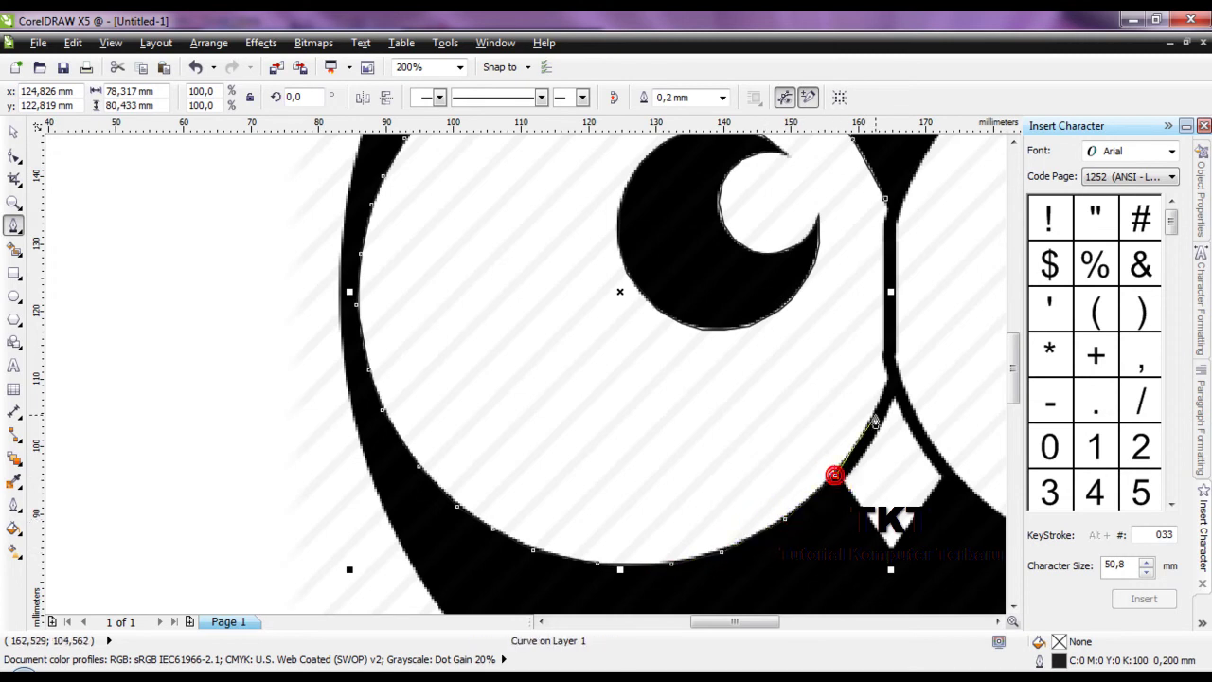
drag(881, 394, 885, 379)
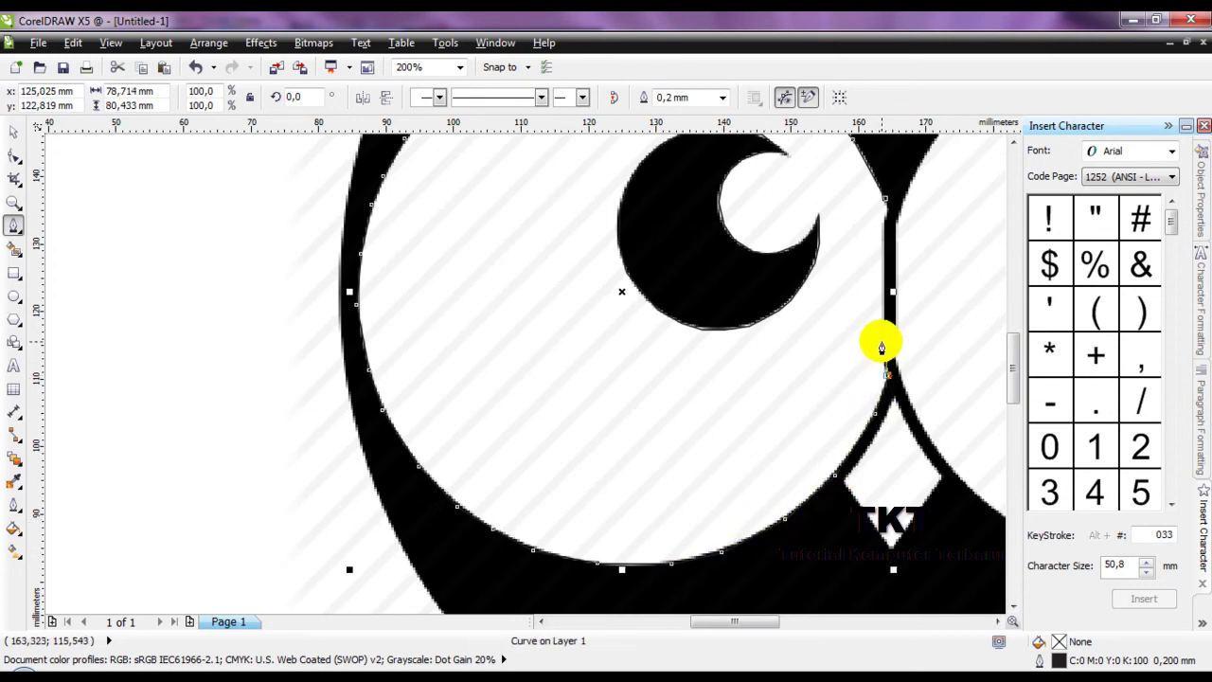
click(884, 204)
- Start a pen outline of the right eye's pupil at its upper crescent tip and trace the upper outer edge to its left side
scroll(714, 354, down, 3)
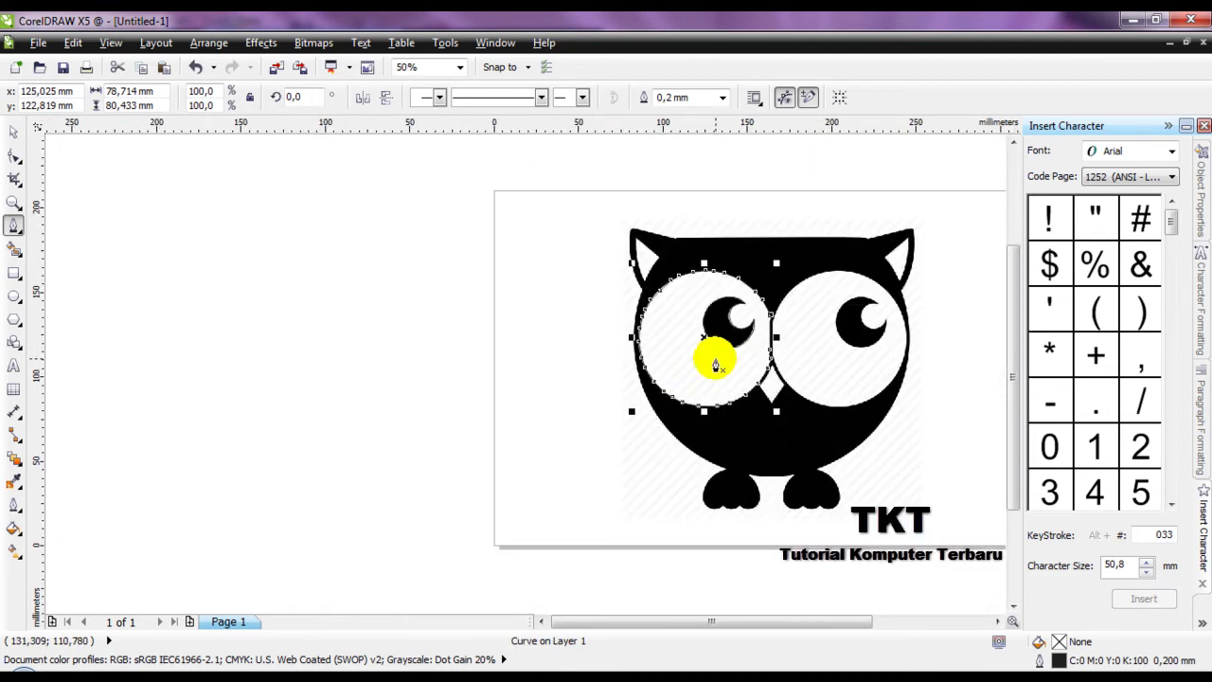
scroll(850, 320, up, 3)
scroll(501, 381, down, 3)
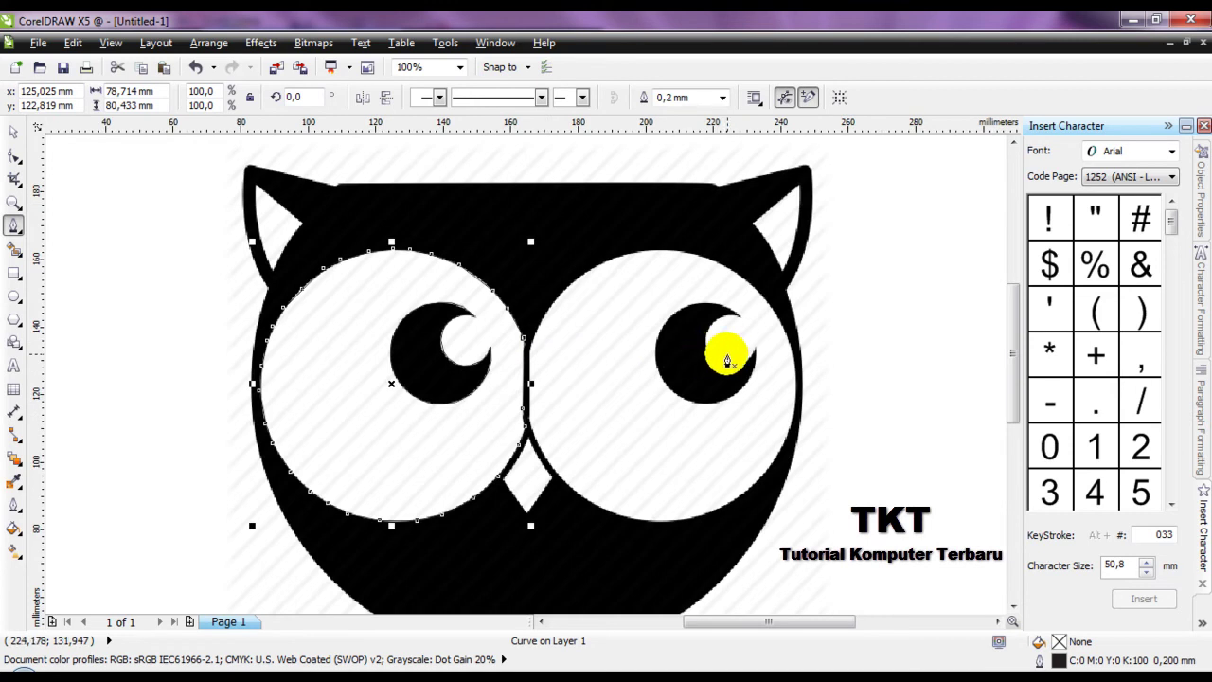
scroll(726, 347, up, 3)
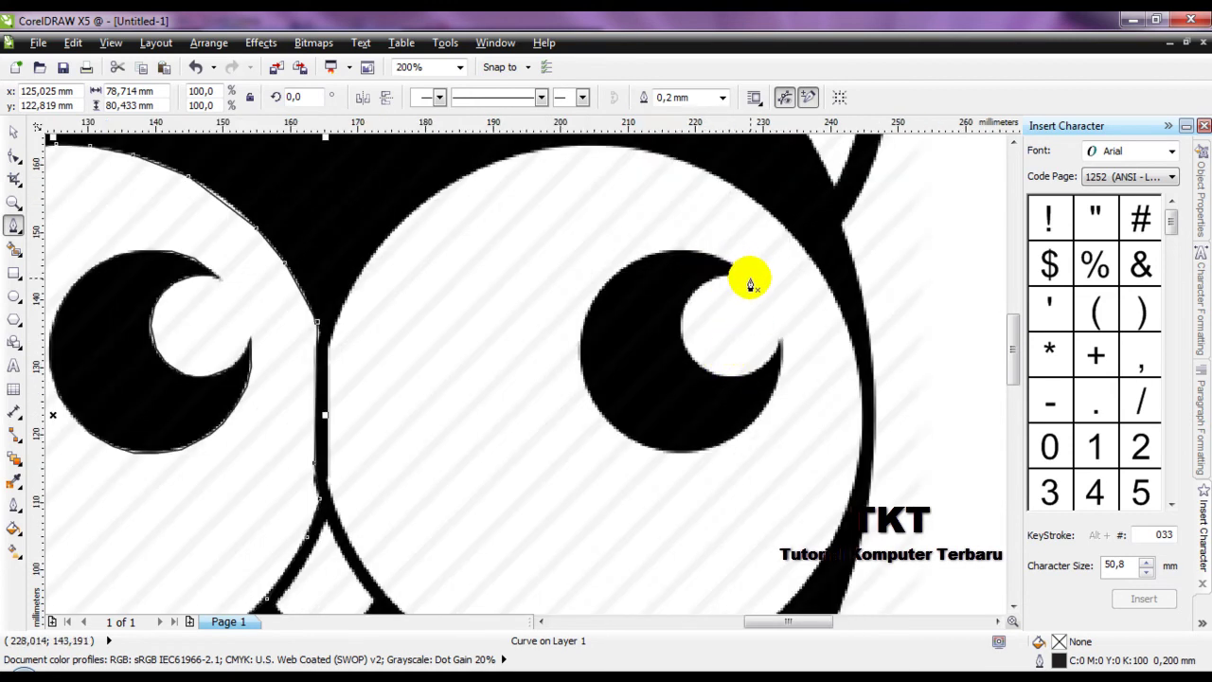
click(748, 276)
click(720, 265)
click(690, 249)
click(656, 258)
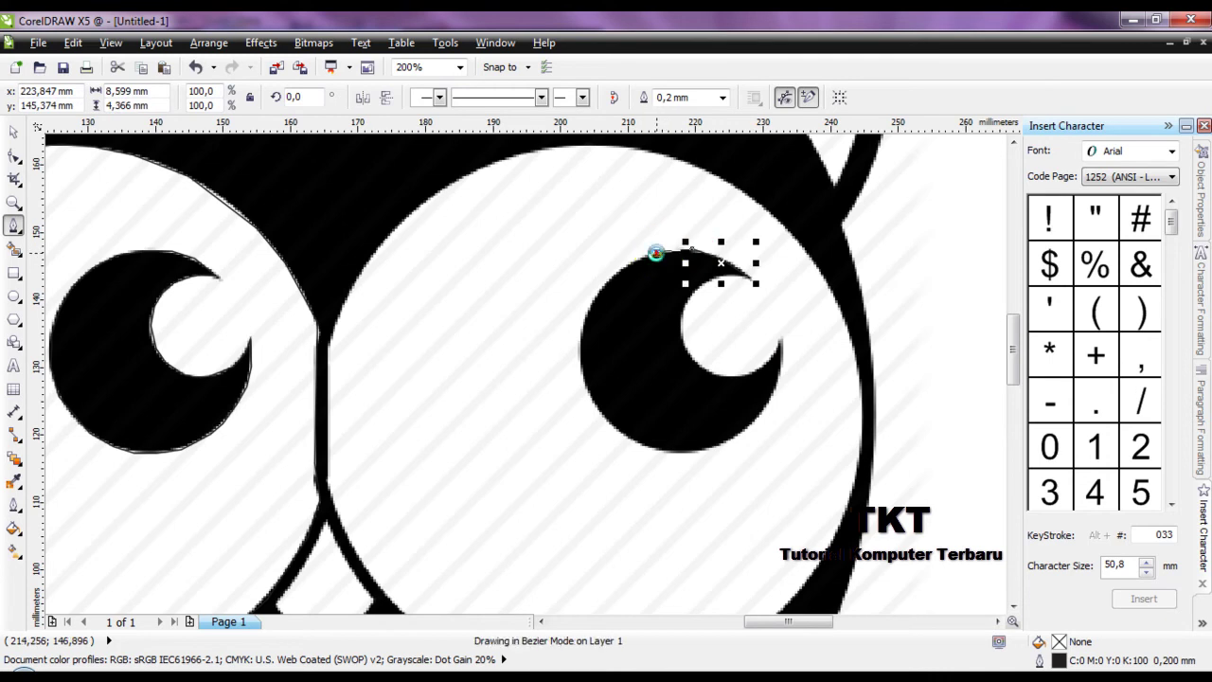
click(622, 264)
click(593, 298)
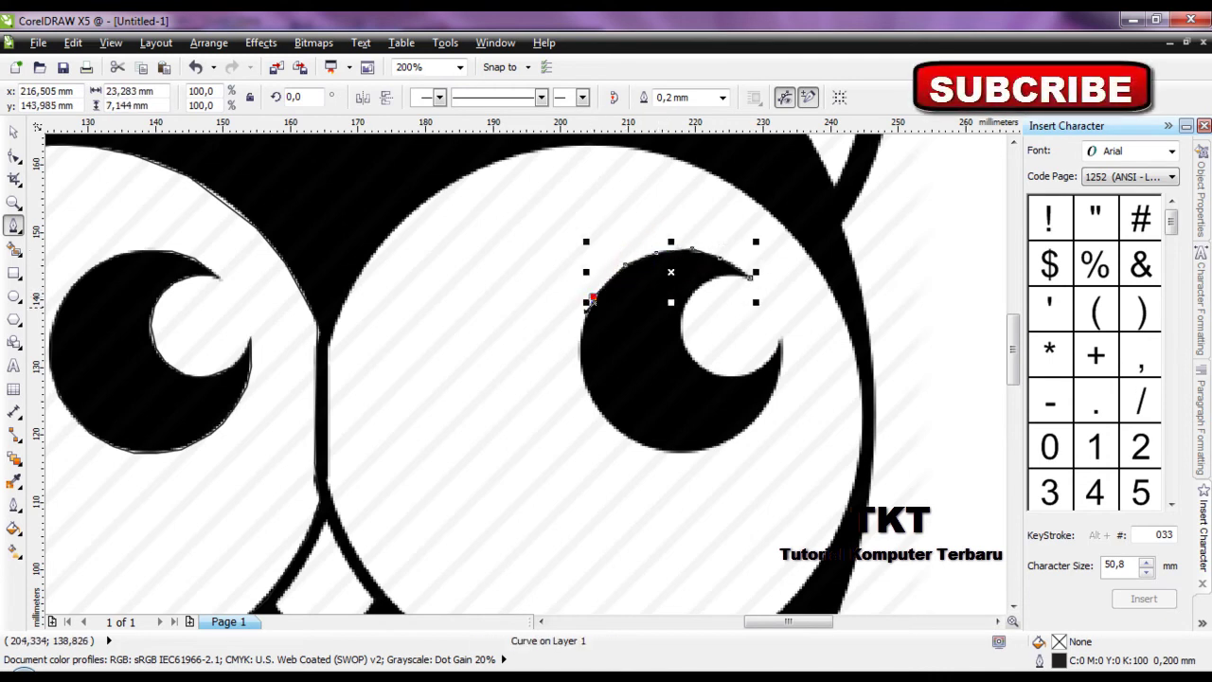
click(580, 335)
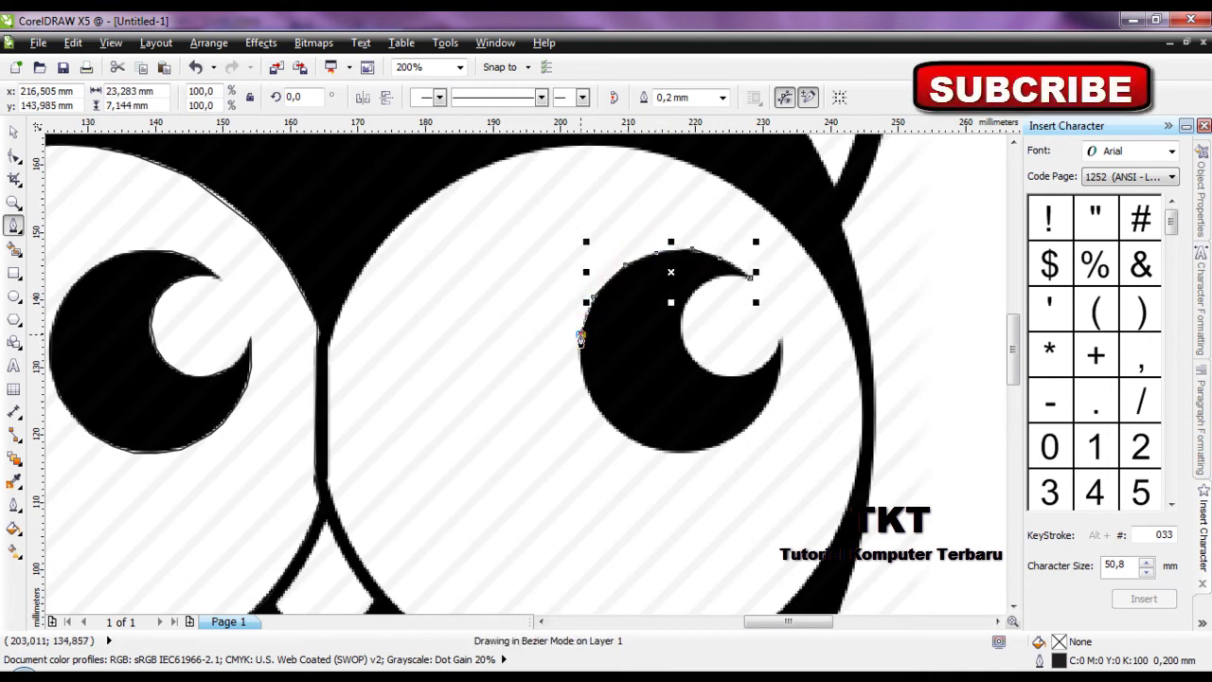
- Trace the right pupil's lower outer edge around to the lower crescent tip, reaching about 30 mm in overall width and height
click(596, 408)
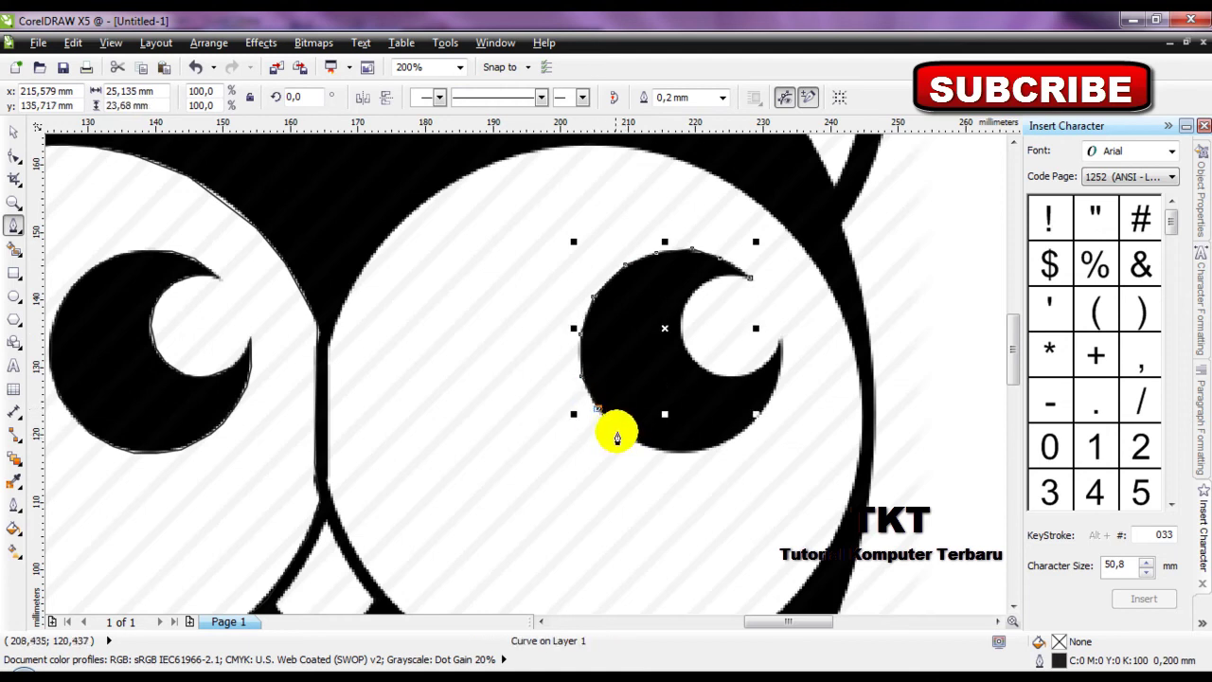
click(614, 432)
click(628, 442)
click(659, 450)
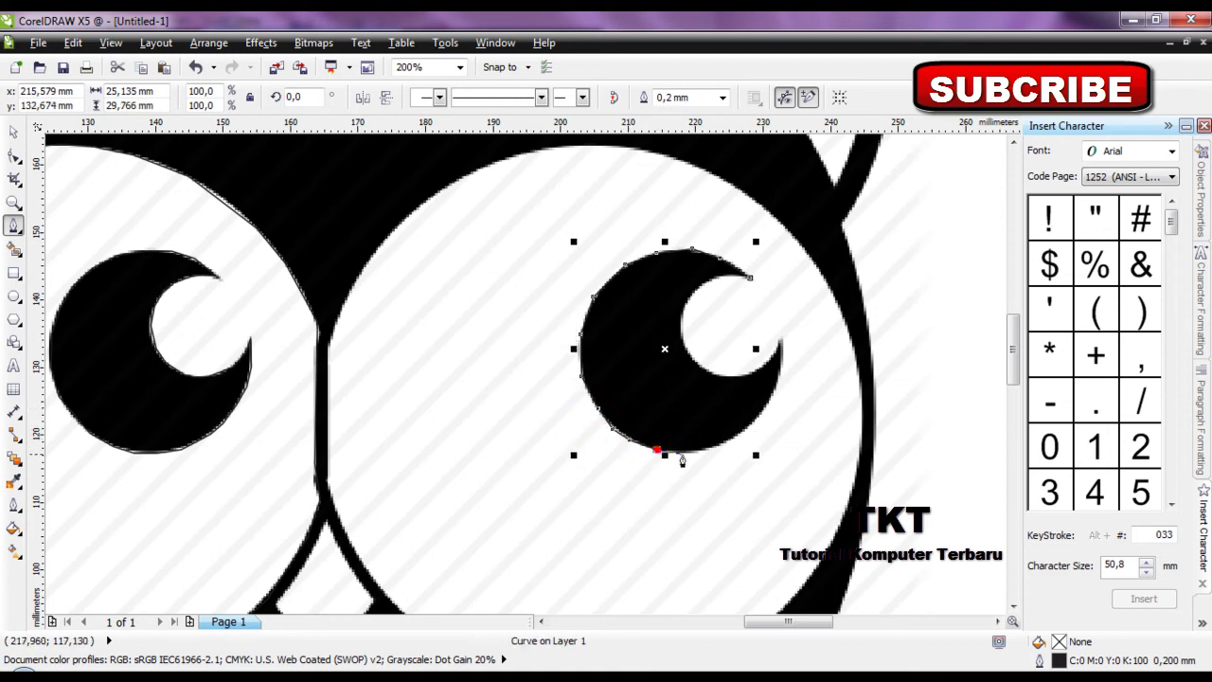
click(688, 458)
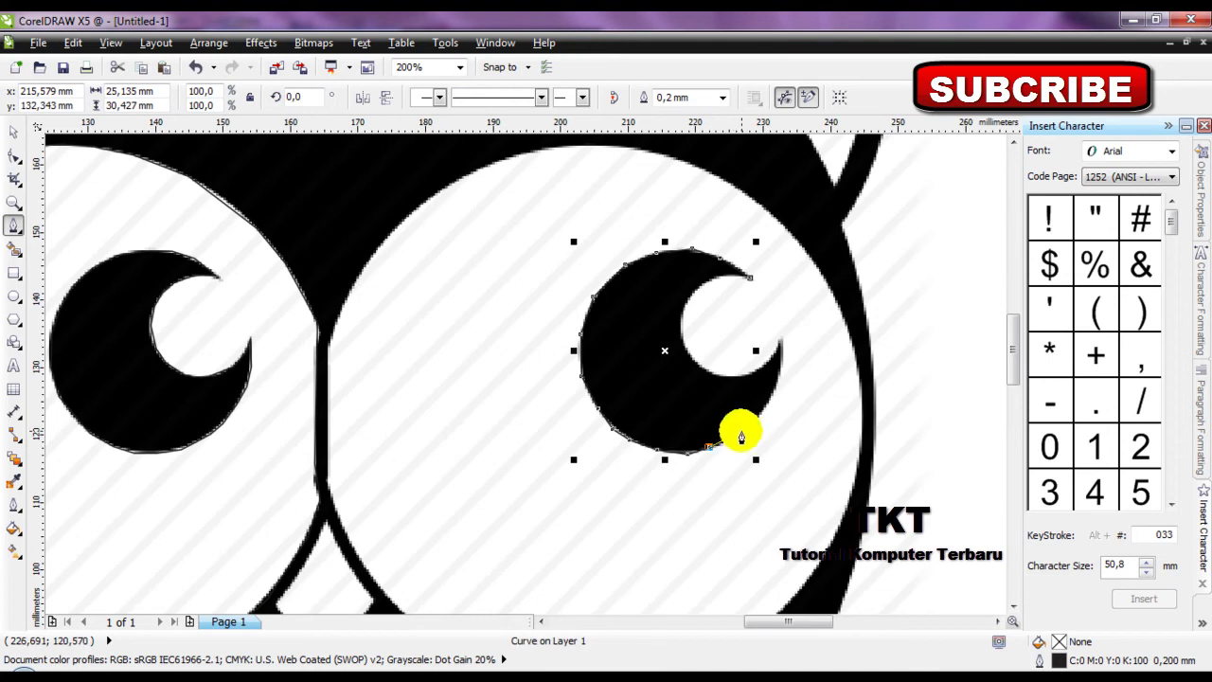
click(760, 414)
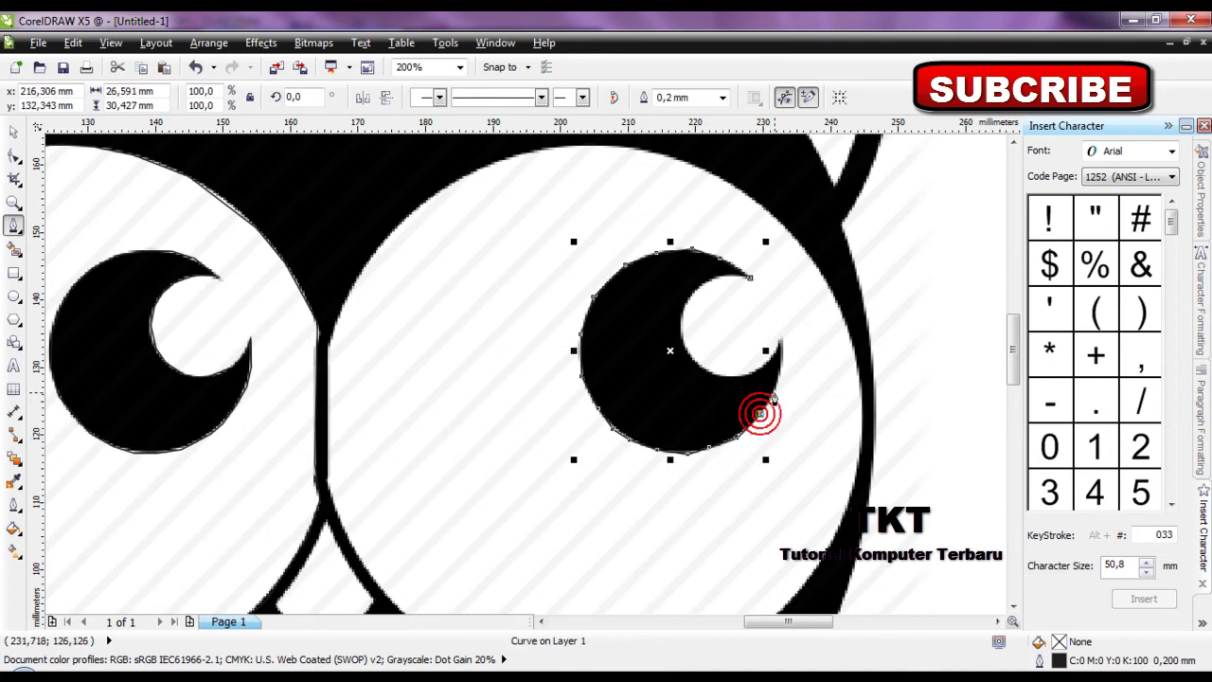
click(781, 358)
click(782, 335)
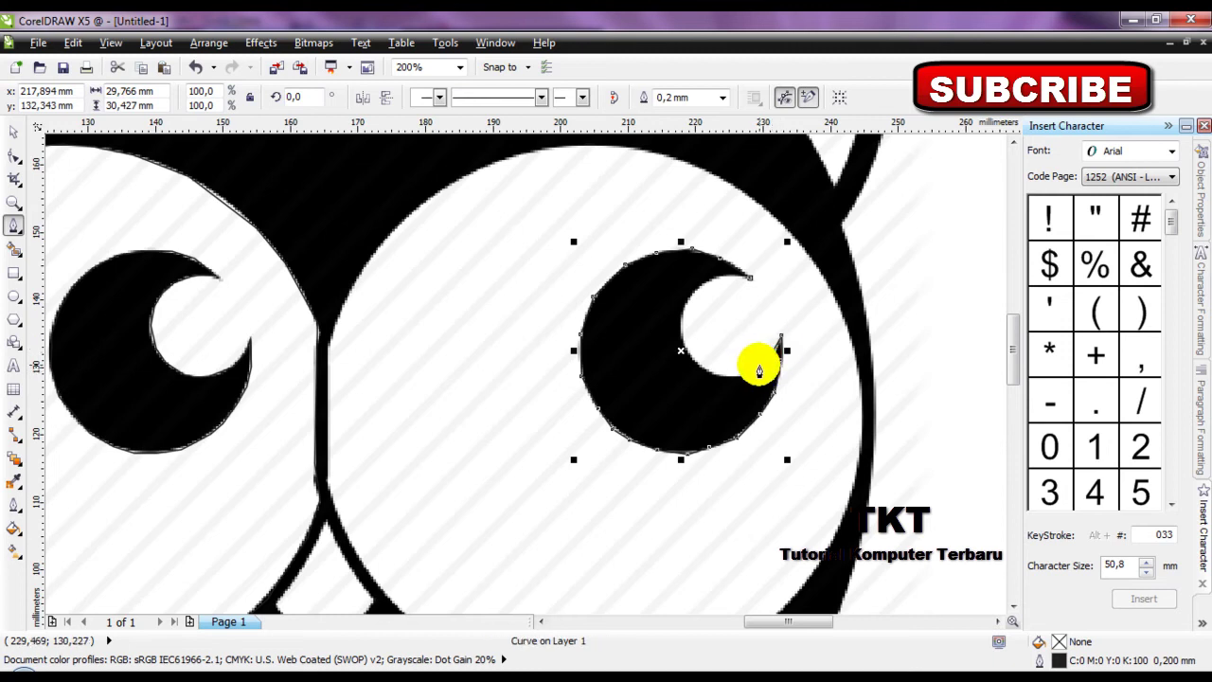
- Trace the right pupil's inner crescent edge around the white highlight and close the outline at the upper tip
click(763, 374)
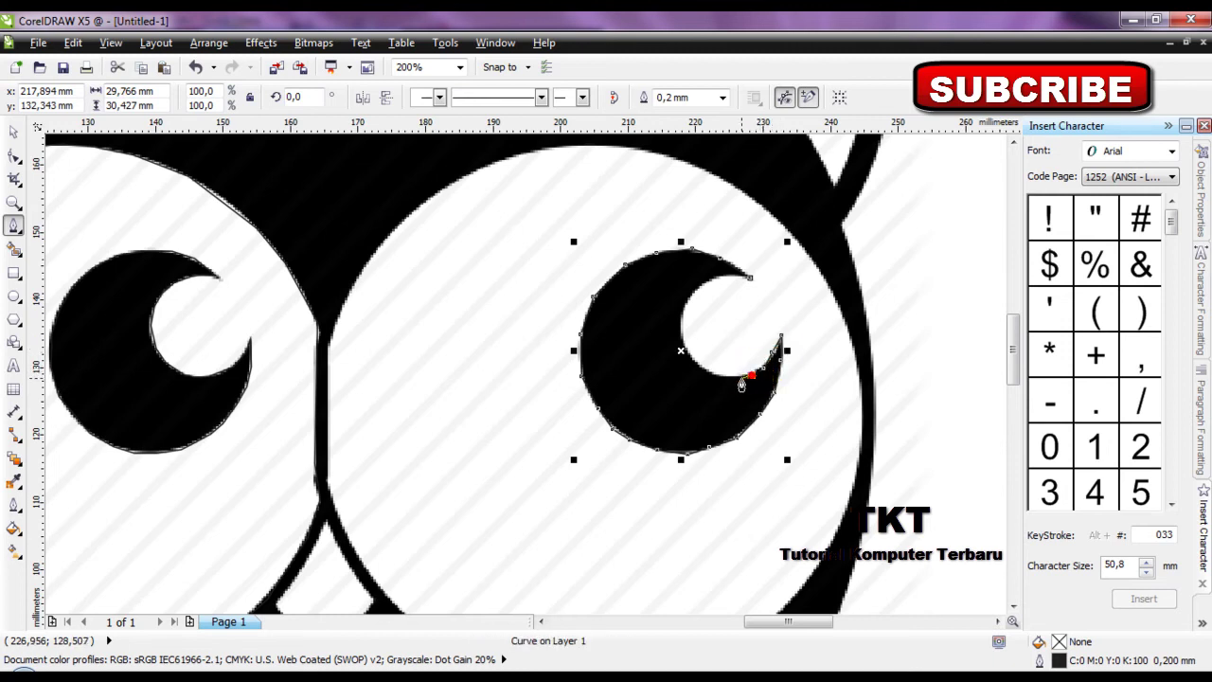
click(705, 372)
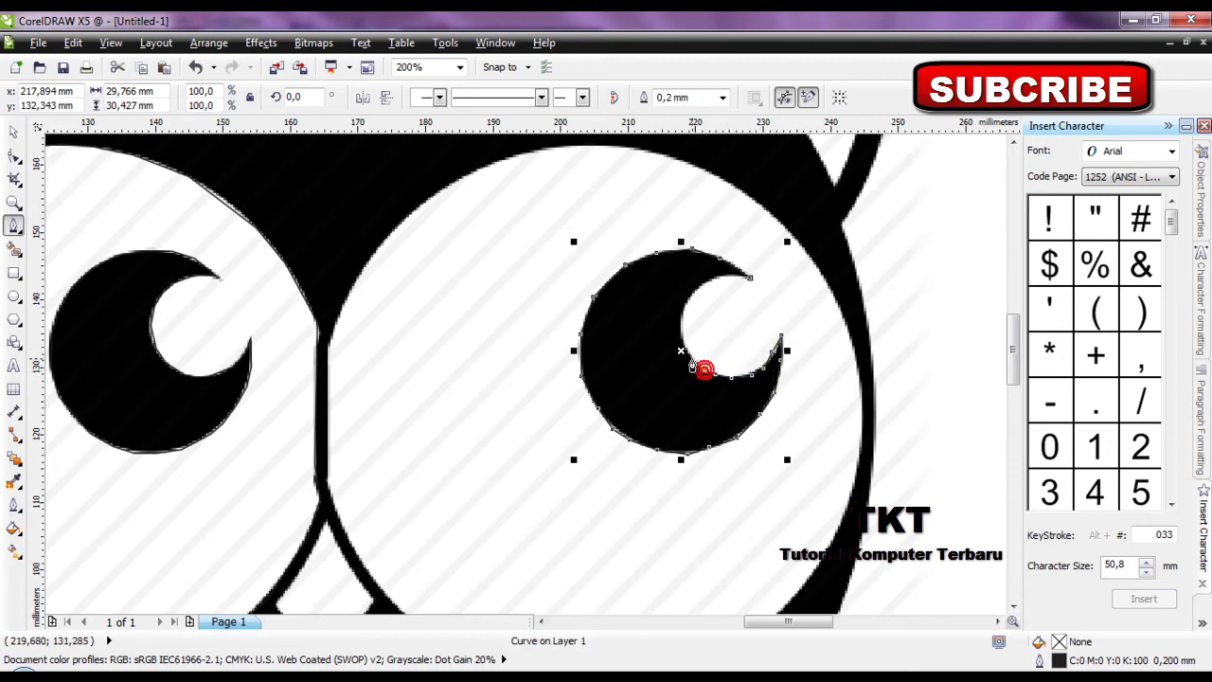
click(689, 355)
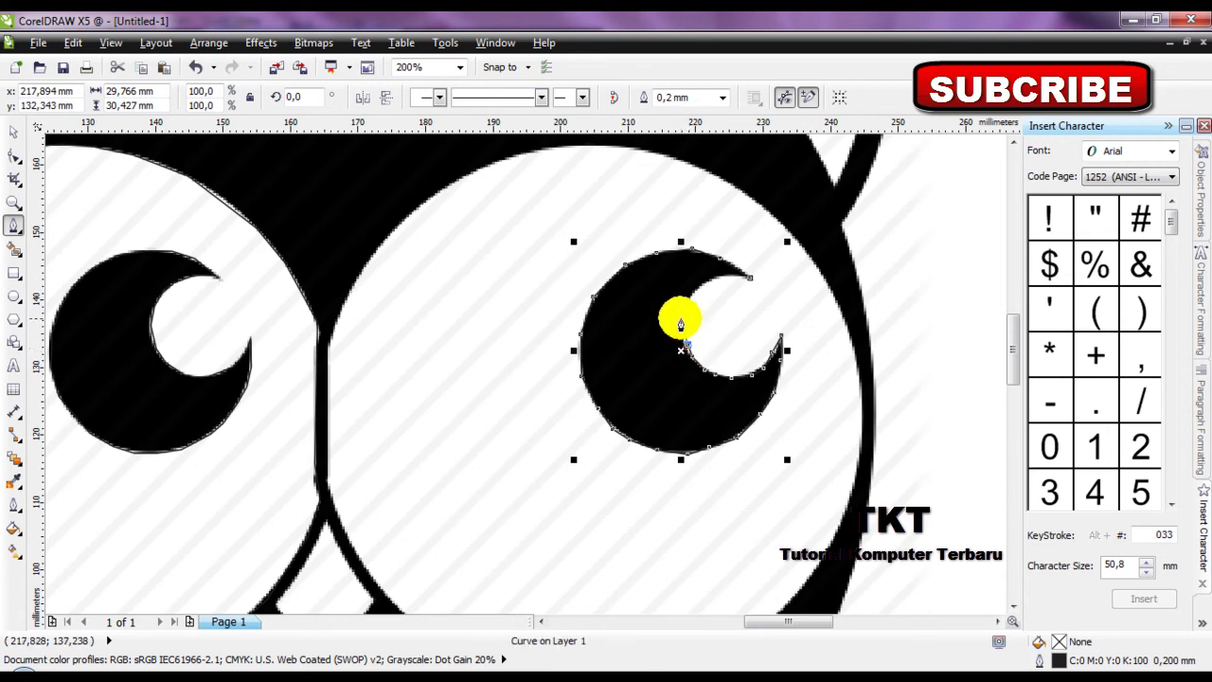
drag(680, 320, 715, 282)
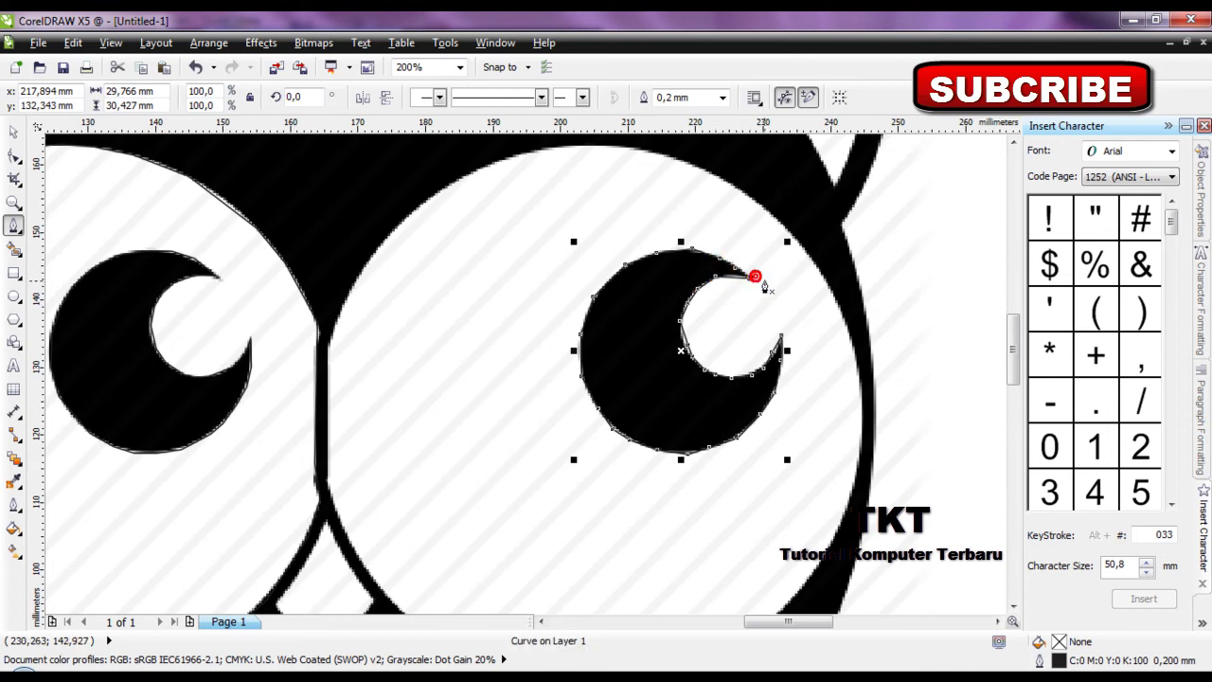
- Start a pen outline of the right eye's white circle beside the gap between the eyes and trace its upper-left arc to the top
scroll(744, 346, down, 2)
scroll(566, 314, up, 1)
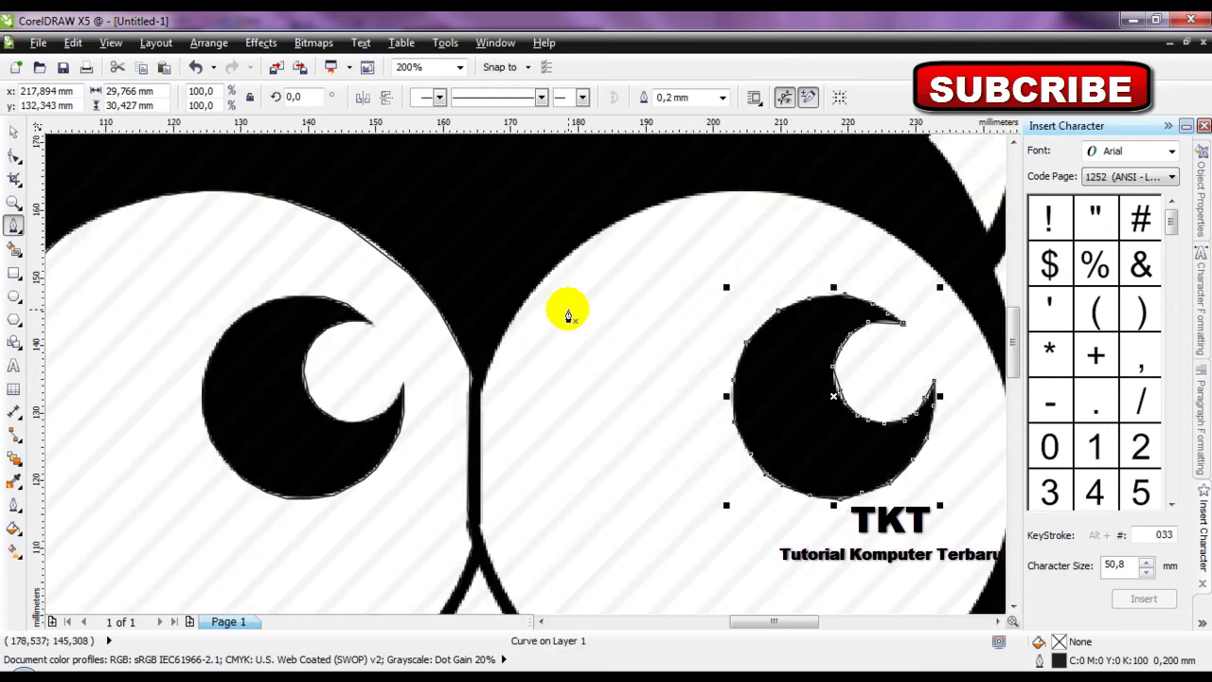
click(487, 371)
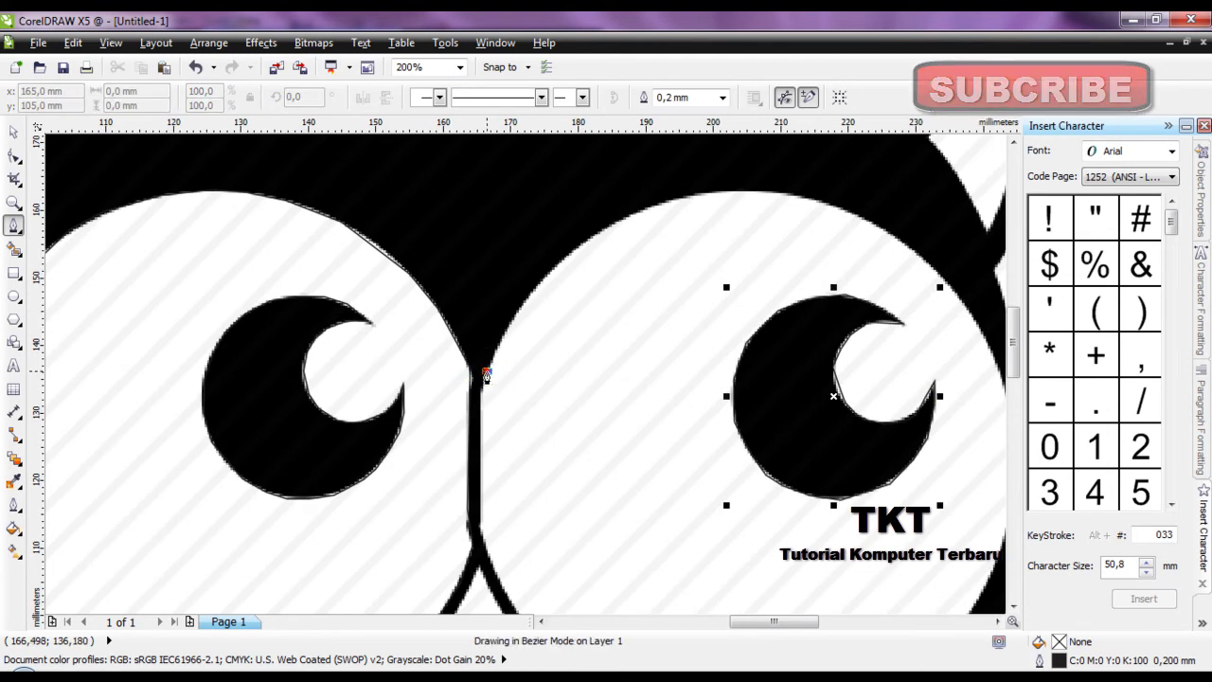
click(511, 328)
drag(547, 273, 580, 238)
click(631, 213)
drag(668, 201, 758, 199)
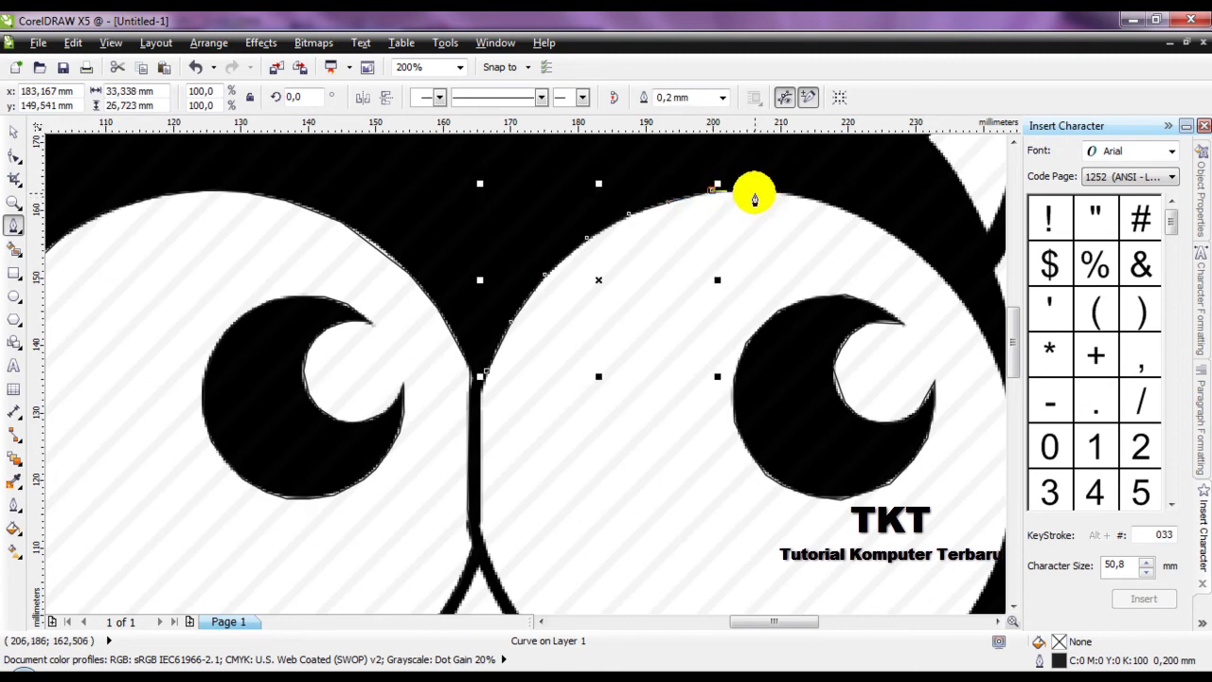
- Continue the right eye's outline over the upper-right arc and down its right side, reaching about 78 mm in overall width
click(758, 189)
click(822, 202)
click(854, 215)
mouse_move(860, 220)
mouse_down()
mouse_move(929, 265)
mouse_move(959, 309)
mouse_move(971, 306)
mouse_move(920, 344)
mouse_move(879, 338)
mouse_move(896, 440)
mouse_up()
click(896, 441)
click(884, 497)
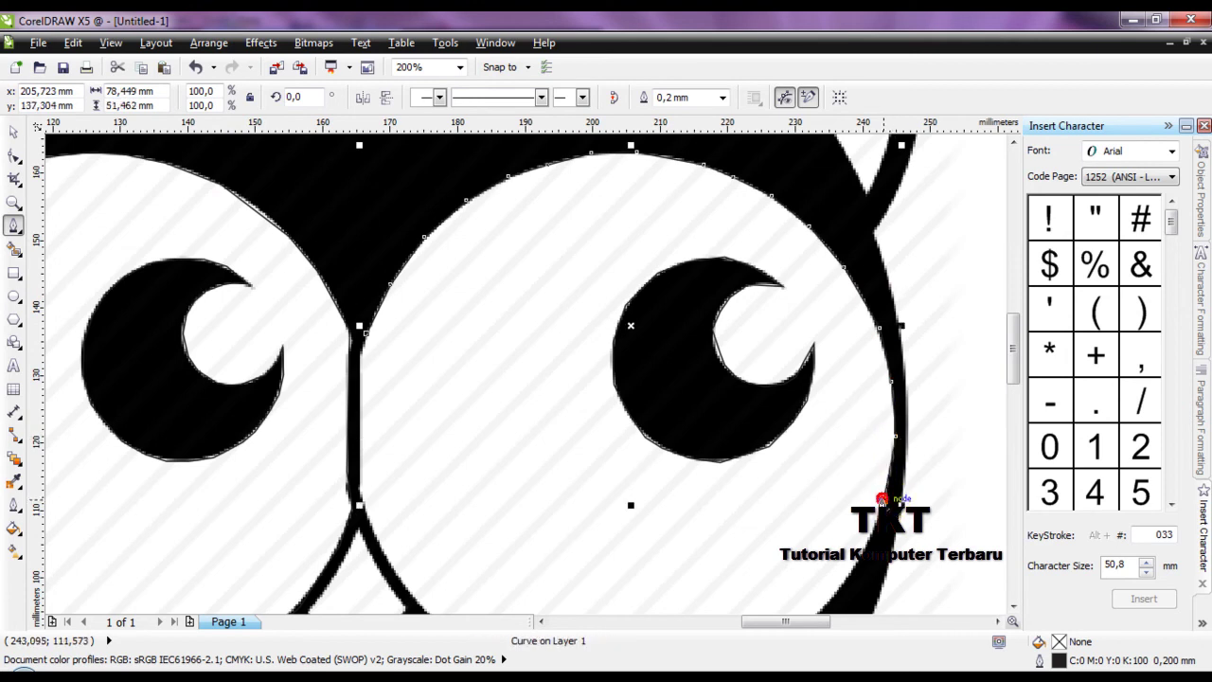
- Trace the right eye's lower-right edge down toward its bottom, extending the outline to about 70 mm in height
scroll(881, 502, down, 1)
scroll(871, 516, up, 1)
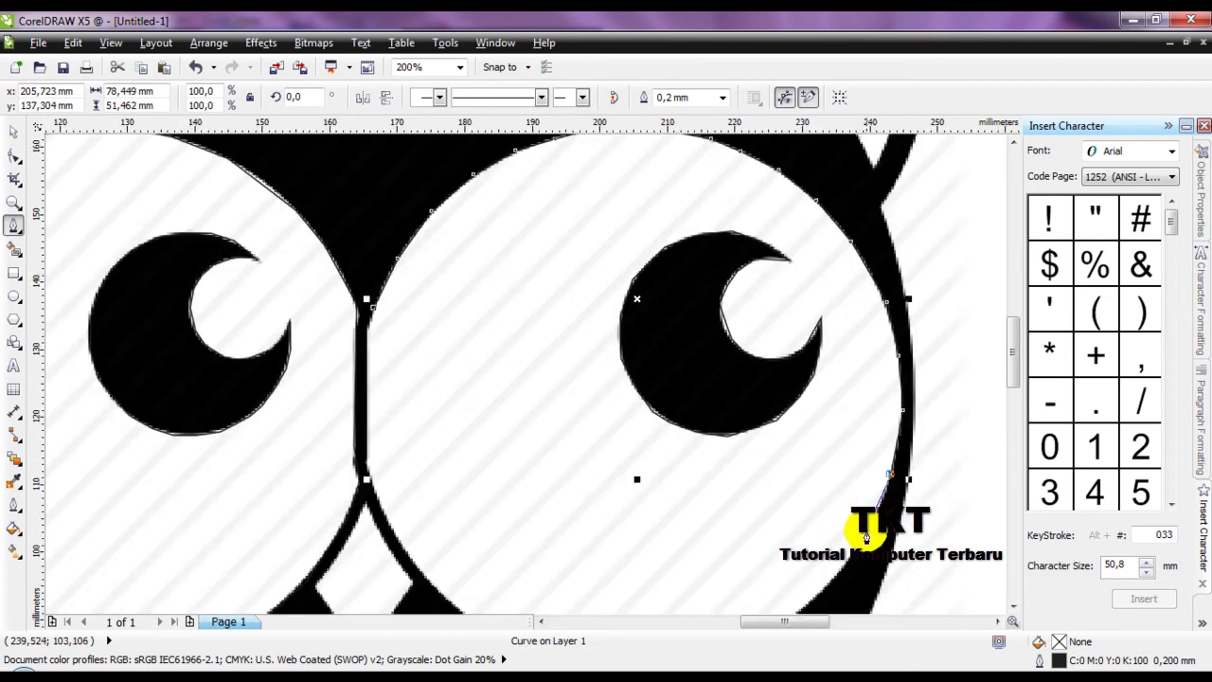
scroll(870, 527, down, 1)
scroll(867, 549, up, 2)
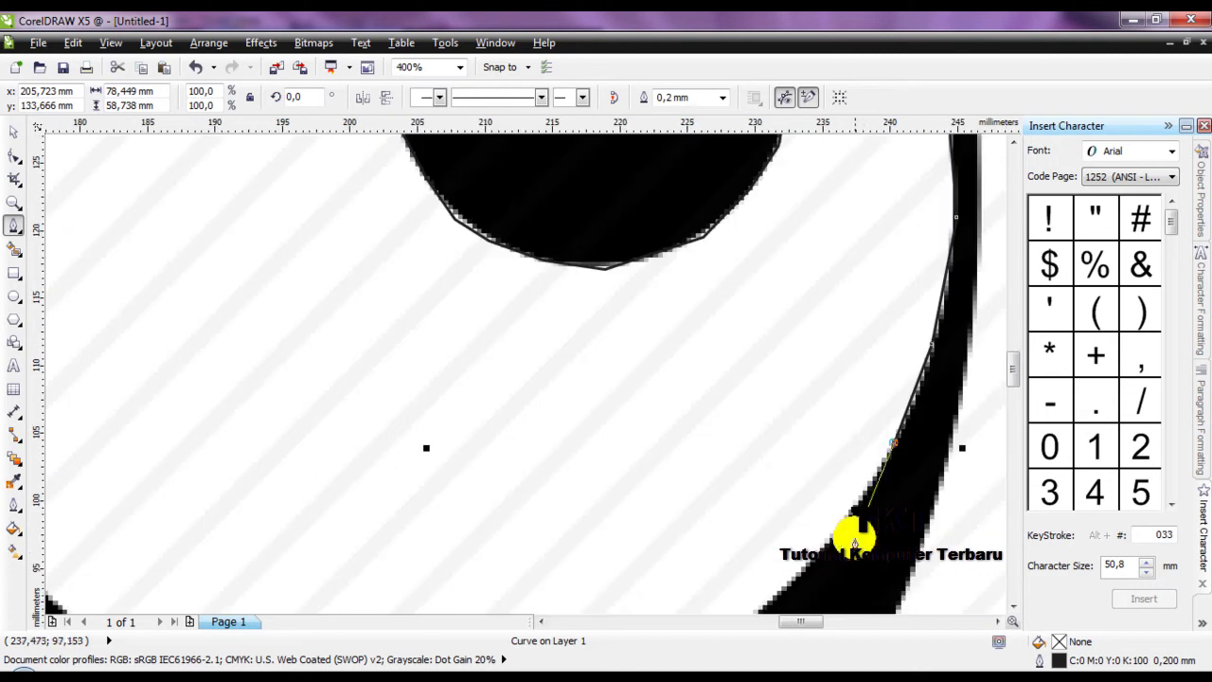
scroll(857, 519, down, 1)
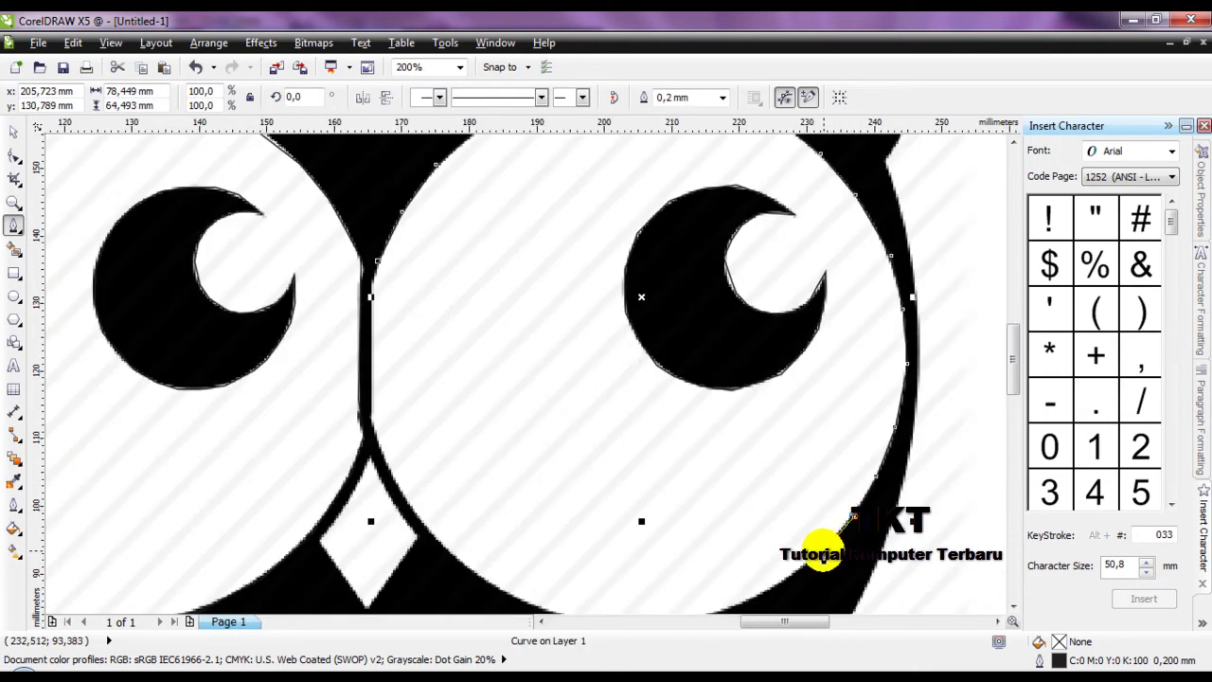
scroll(838, 539, down, 1)
scroll(842, 536, up, 1)
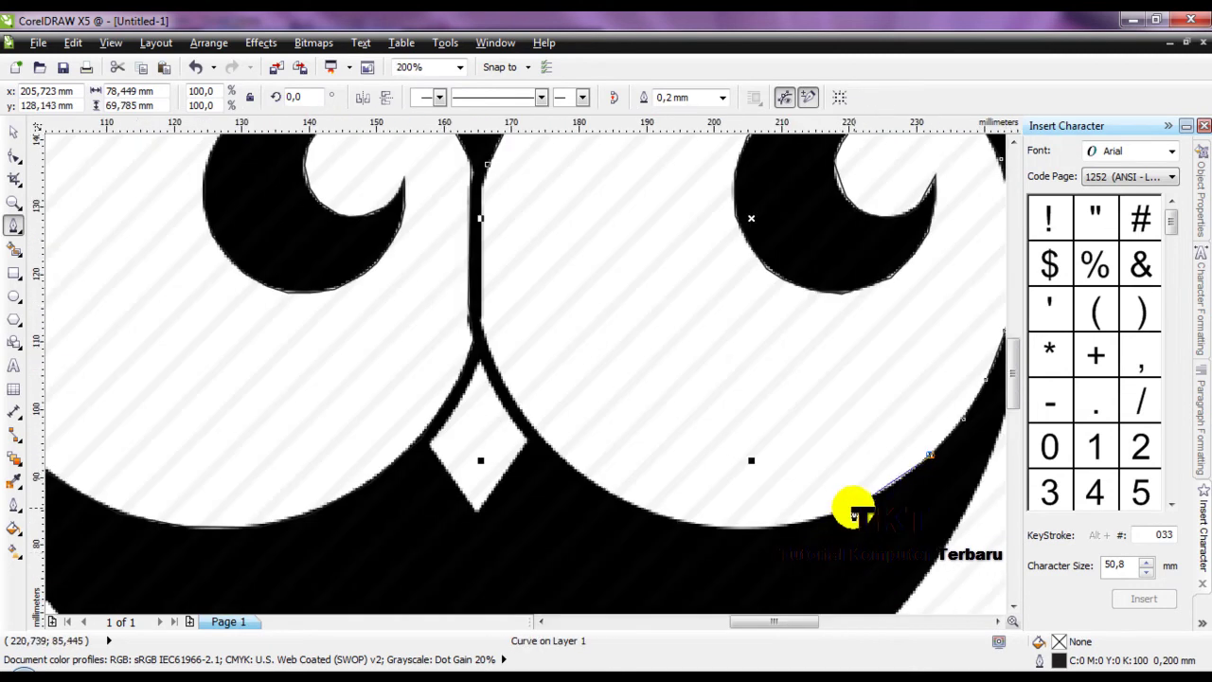
- Trace the right eye's bottom edge and lower-left curve up to beside the beak, reaching about 81 mm in overall height
click(896, 484)
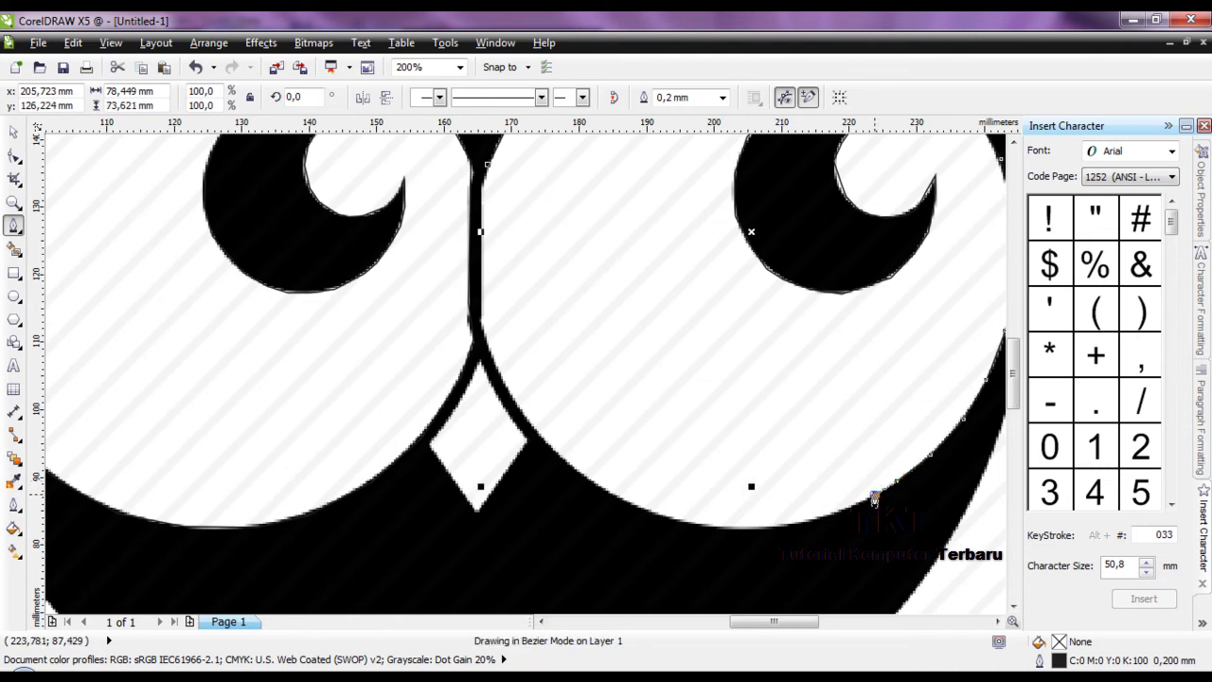
click(826, 515)
click(790, 527)
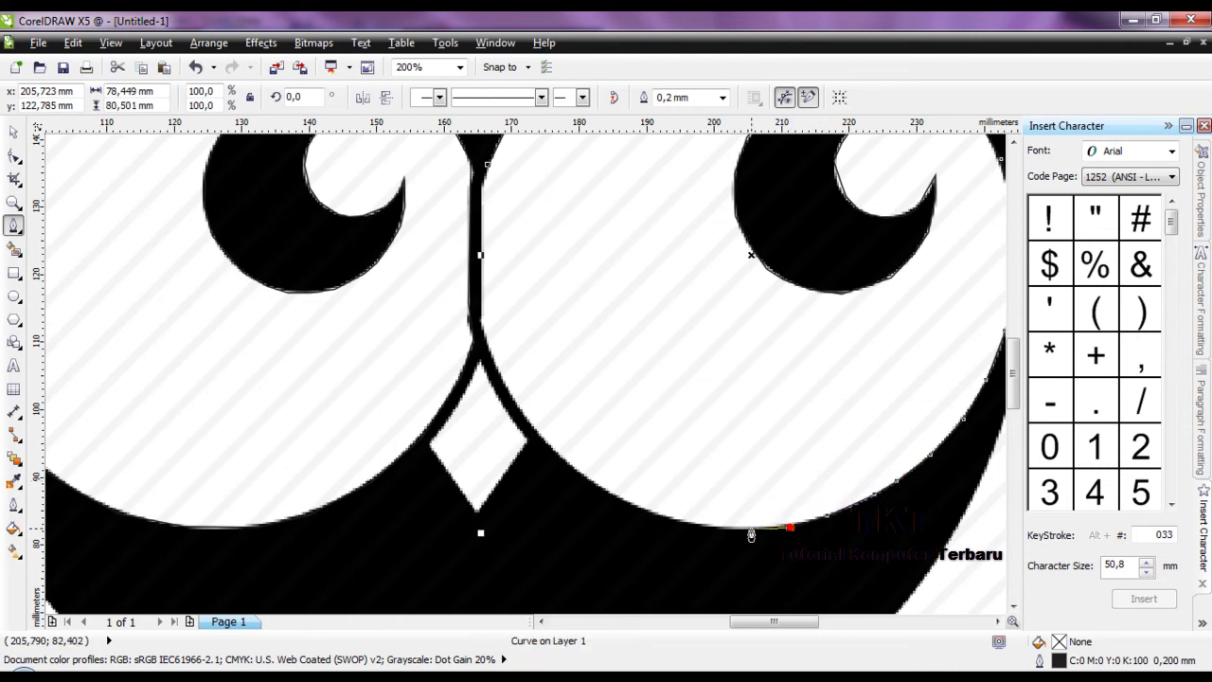
click(672, 520)
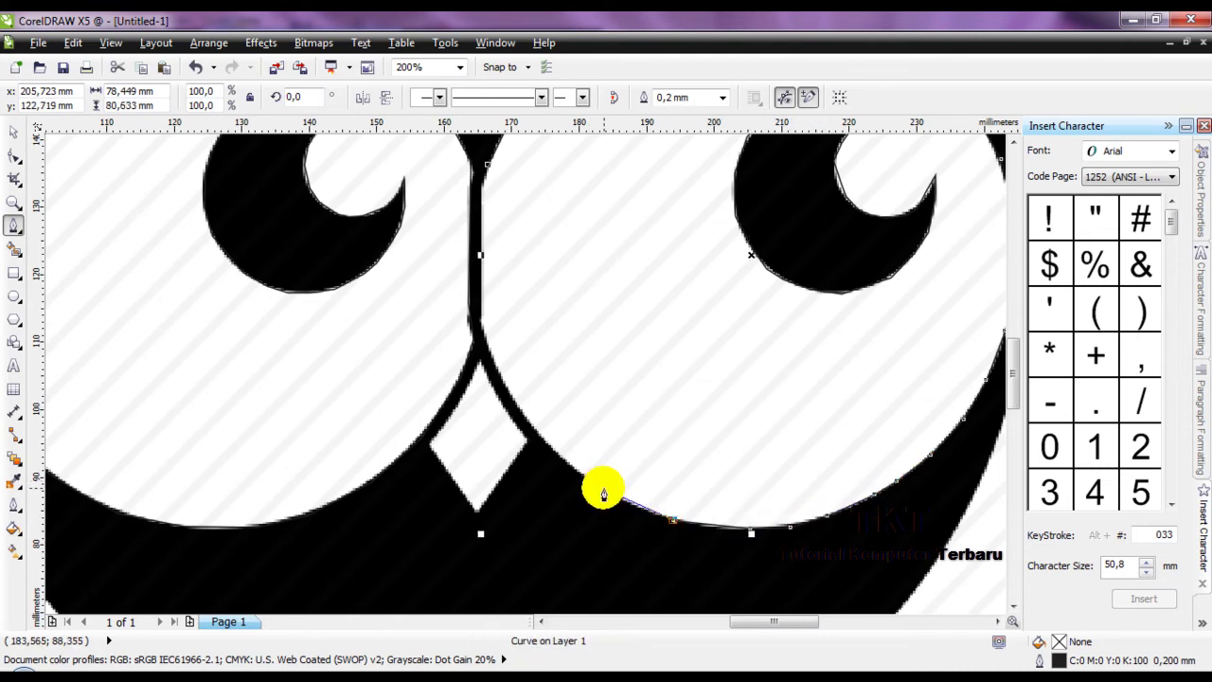
click(587, 479)
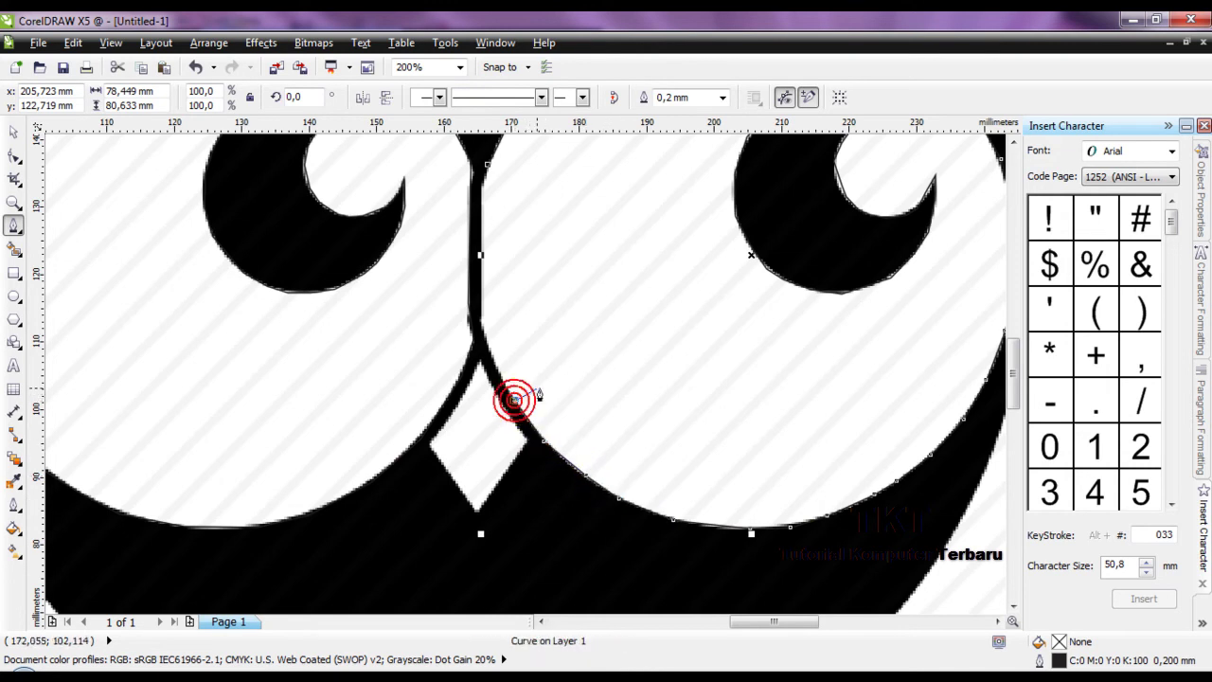
- Trace the right eye's outline up along the gap between the eyes and close it at its starting point, about 79 × 81 mm overall
scroll(527, 387, up, 1)
click(463, 317)
click(447, 262)
scroll(465, 306, down, 3)
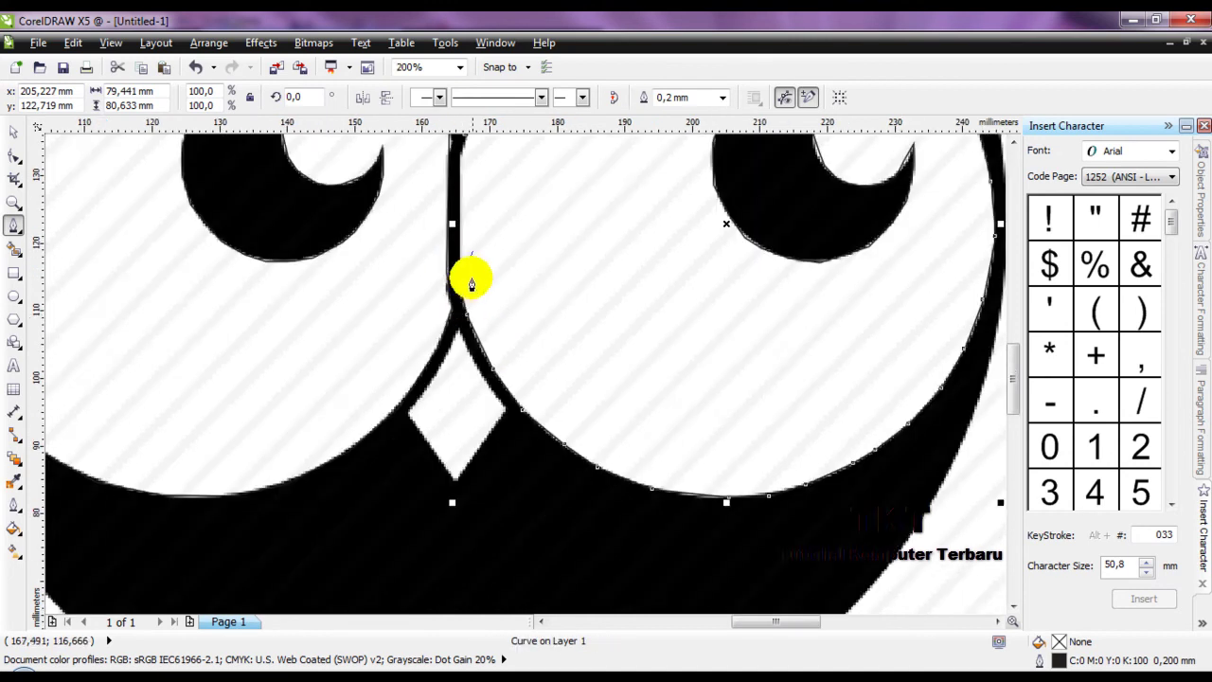
scroll(474, 238, up, 2)
scroll(477, 232, down, 2)
scroll(477, 230, up, 1)
scroll(469, 208, down, 2)
scroll(470, 174, up, 4)
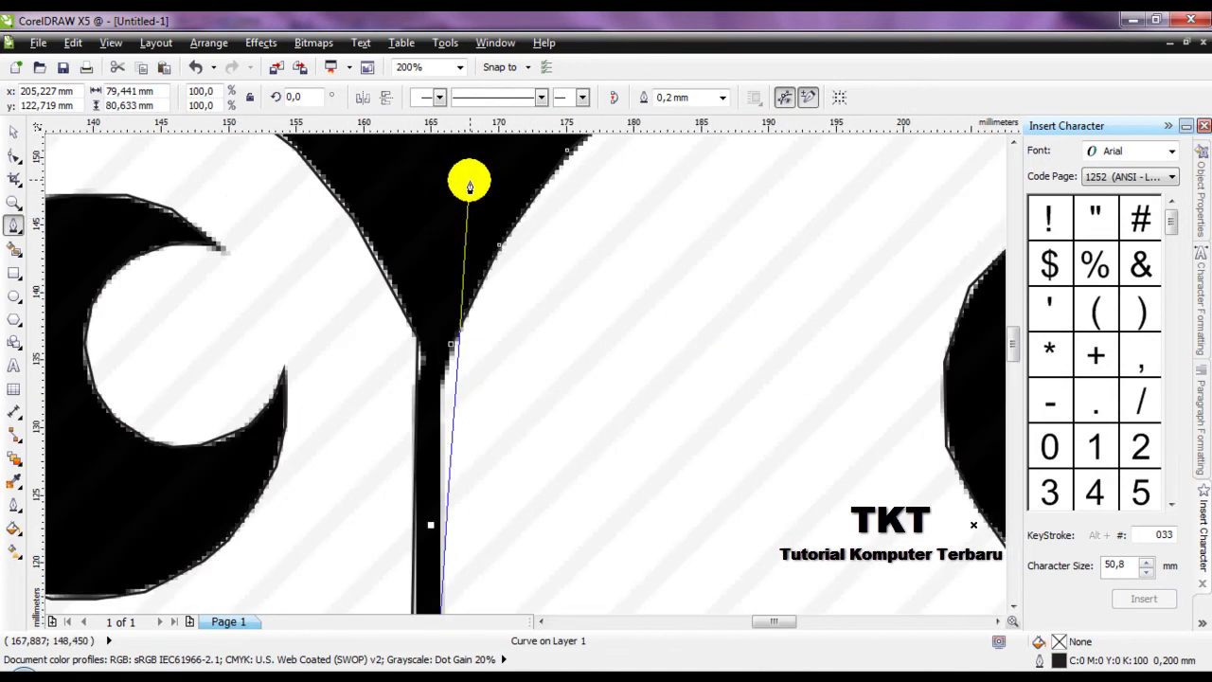
click(447, 349)
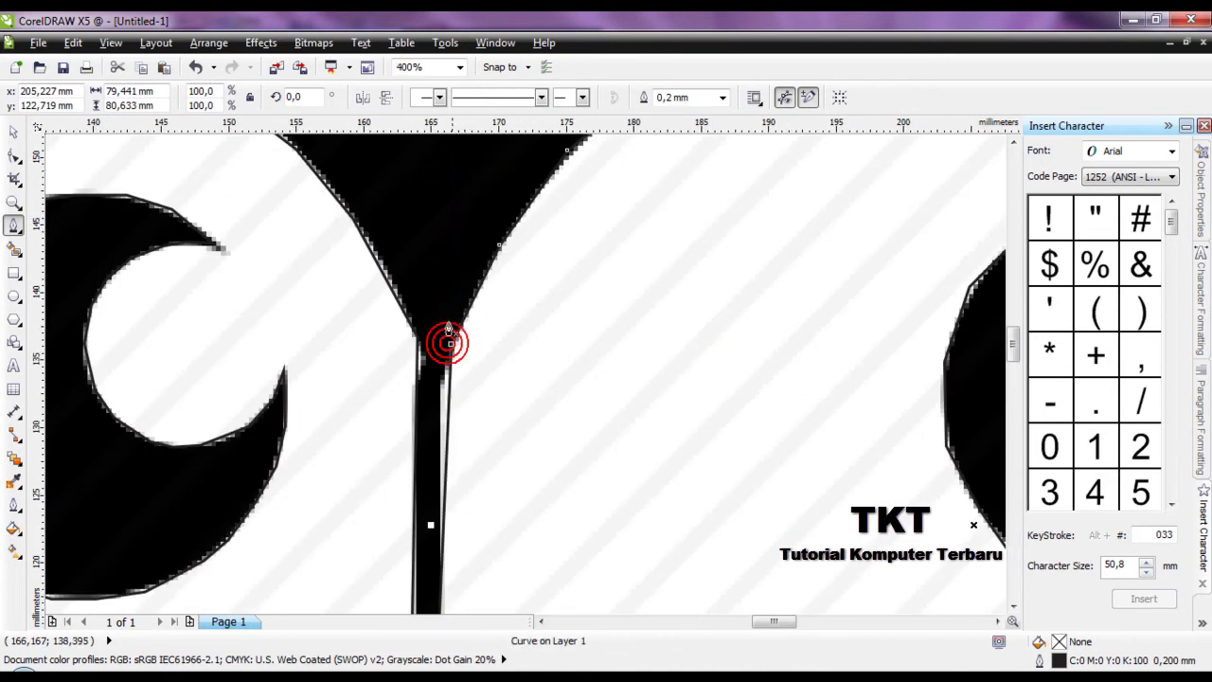
- Outline the white diamond-shaped beak with a closed four-corner pen path, about 14 mm wide and 22 mm tall
scroll(450, 331, down, 4)
scroll(455, 301, up, 3)
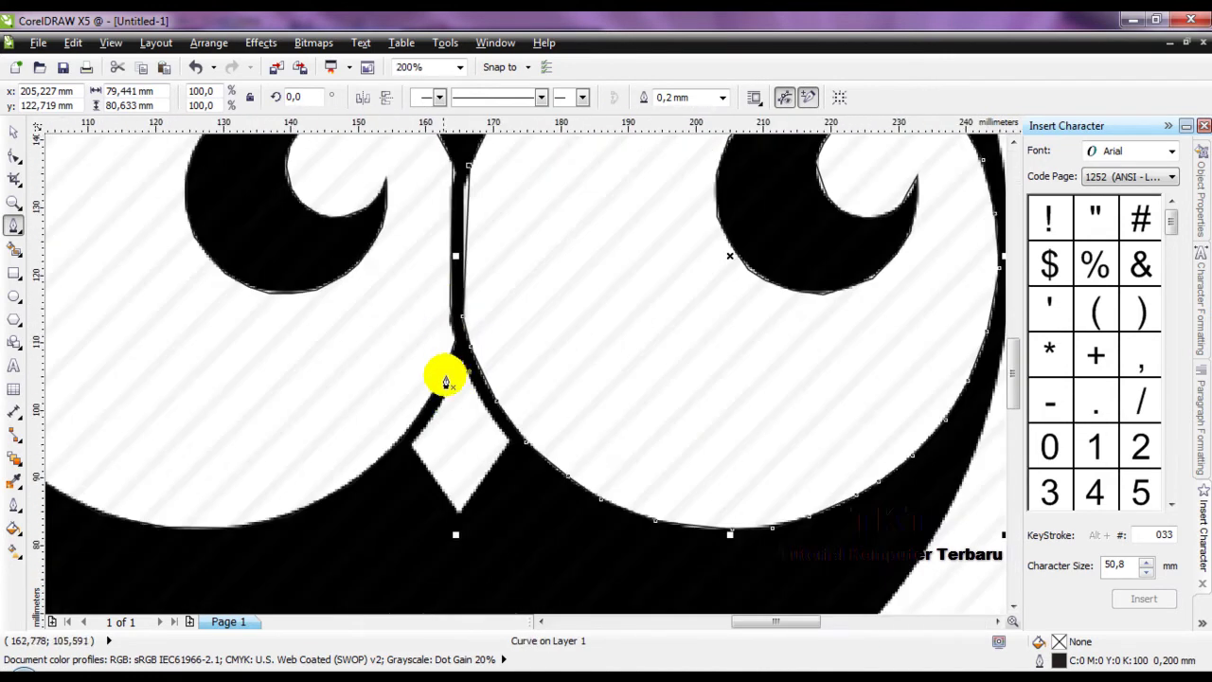
scroll(452, 374, up, 1)
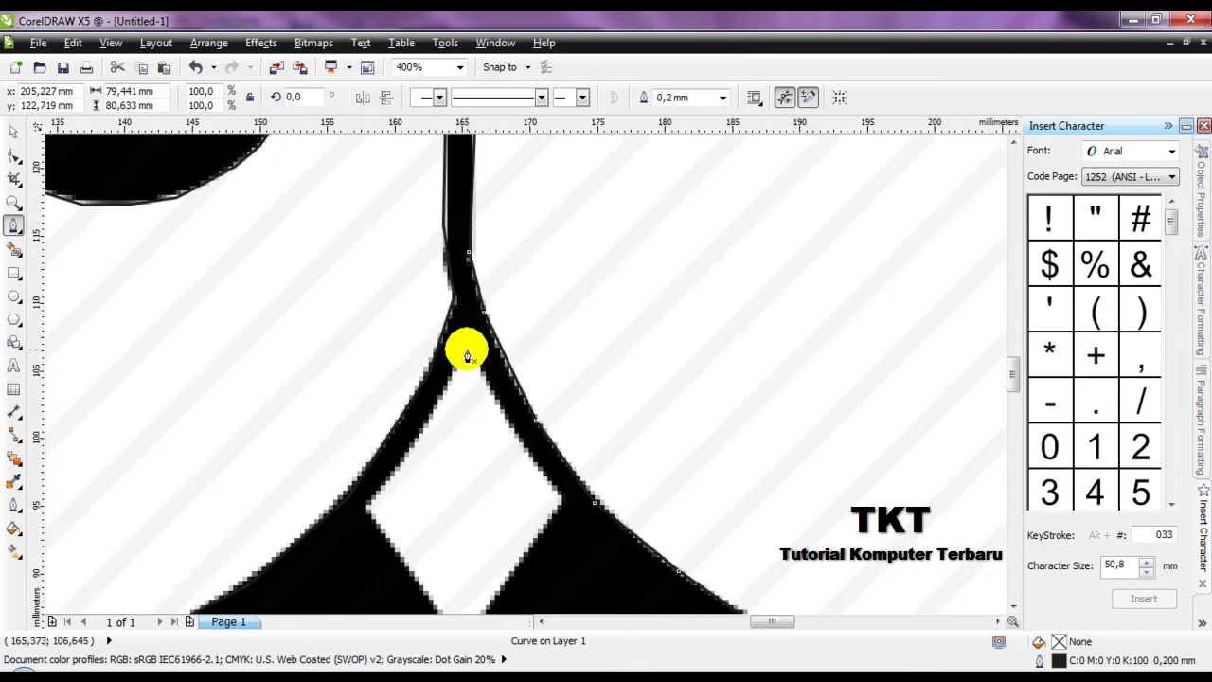
click(468, 349)
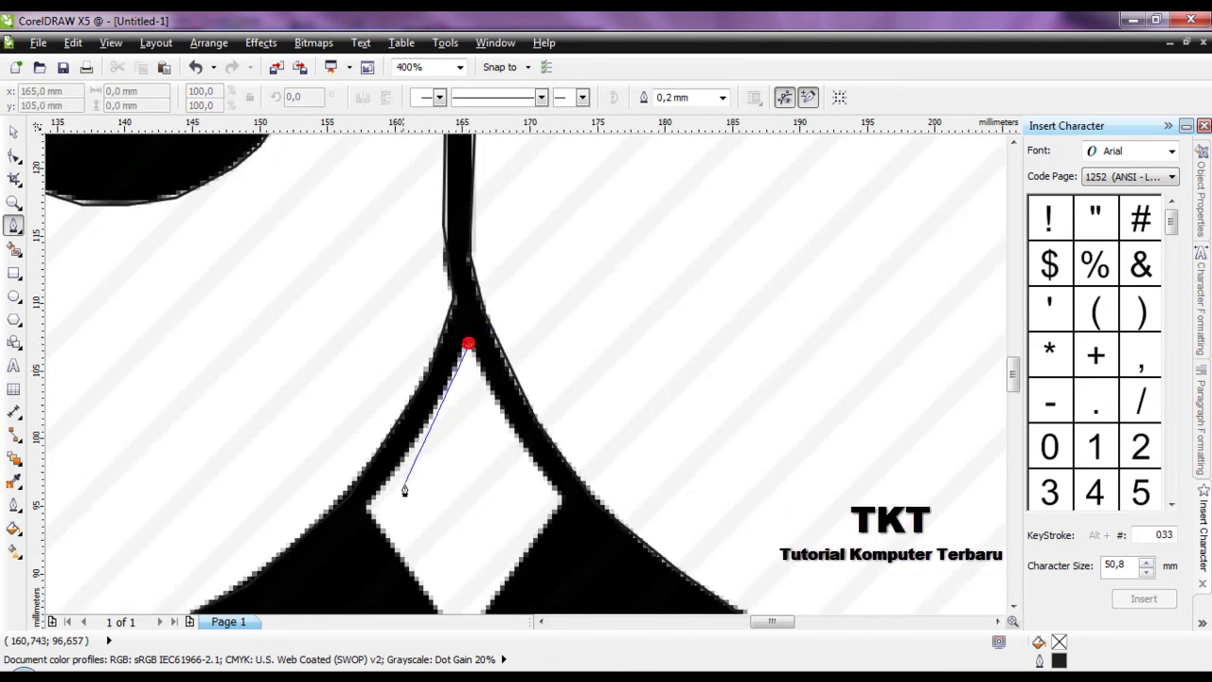
click(367, 518)
scroll(366, 518, down, 2)
scroll(389, 488, up, 2)
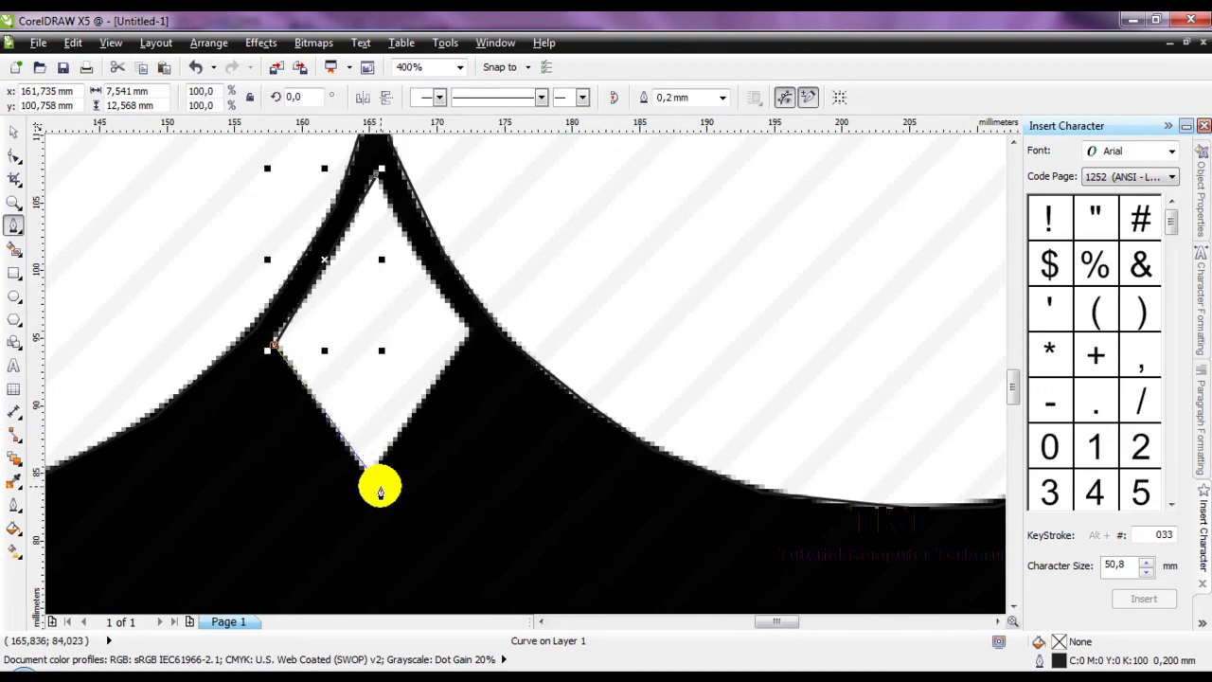
click(371, 481)
click(471, 329)
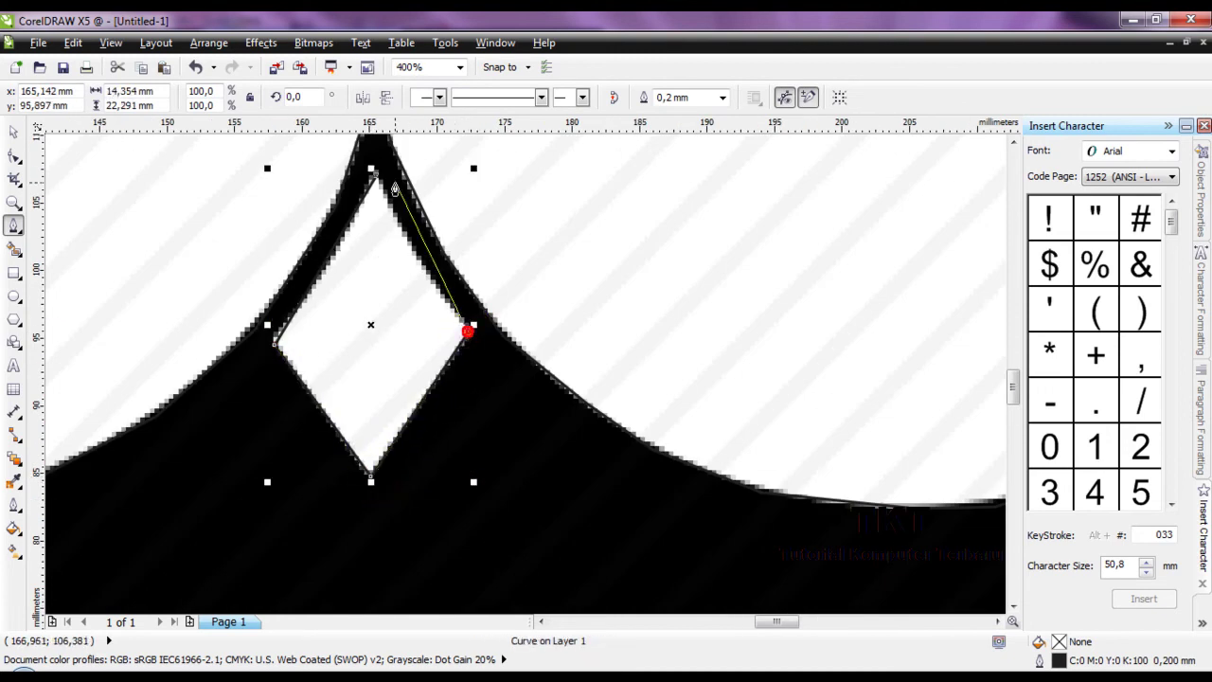
click(375, 181)
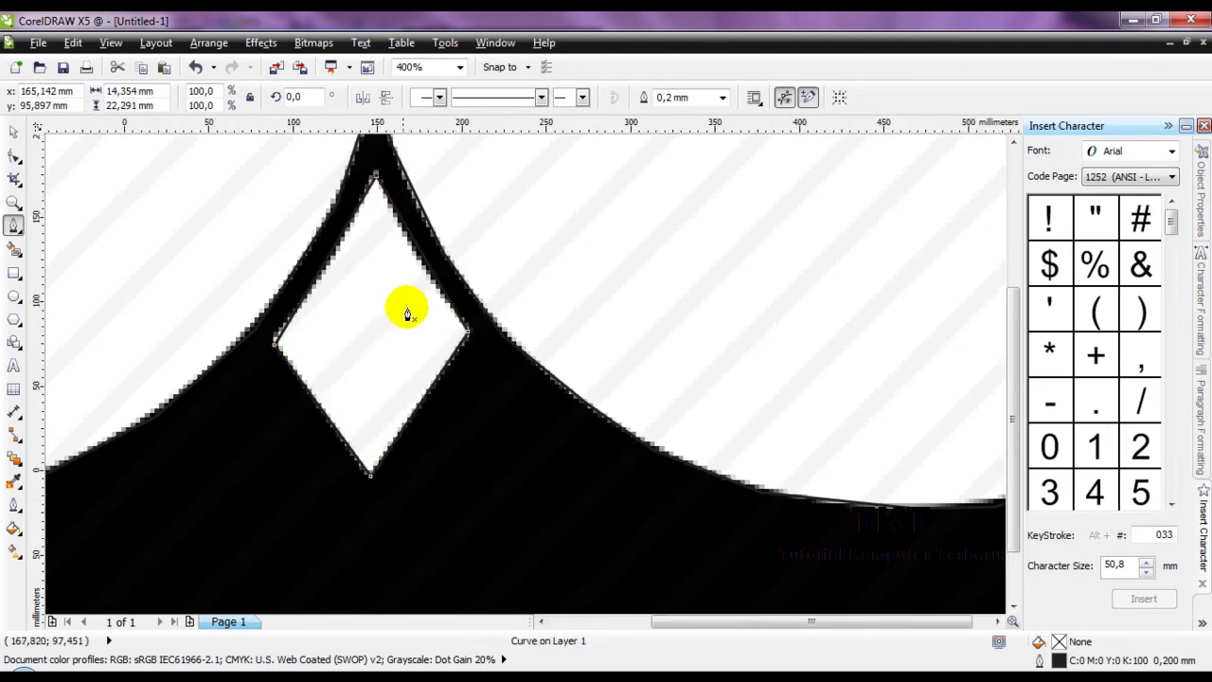
- Outline the left ear's white inner triangle with a closed pen path, about 14 mm wide and 25 mm tall
scroll(407, 312, down, 5)
scroll(431, 312, up, 3)
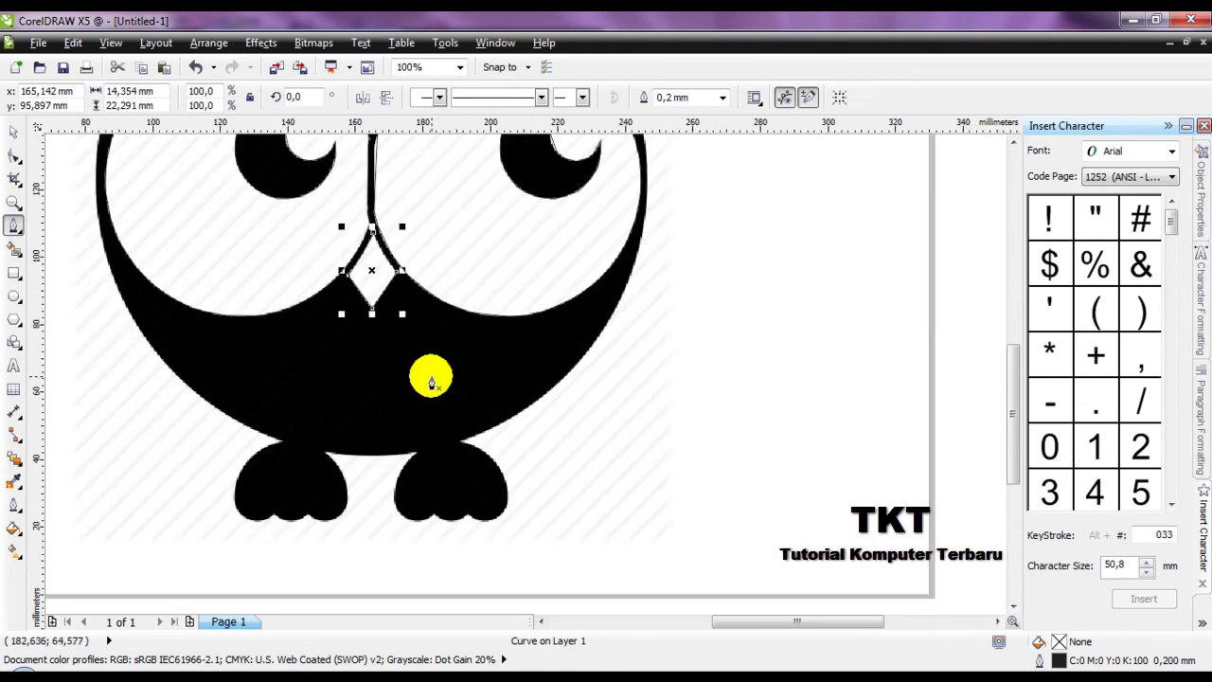
scroll(431, 379, down, 4)
scroll(360, 271, up, 6)
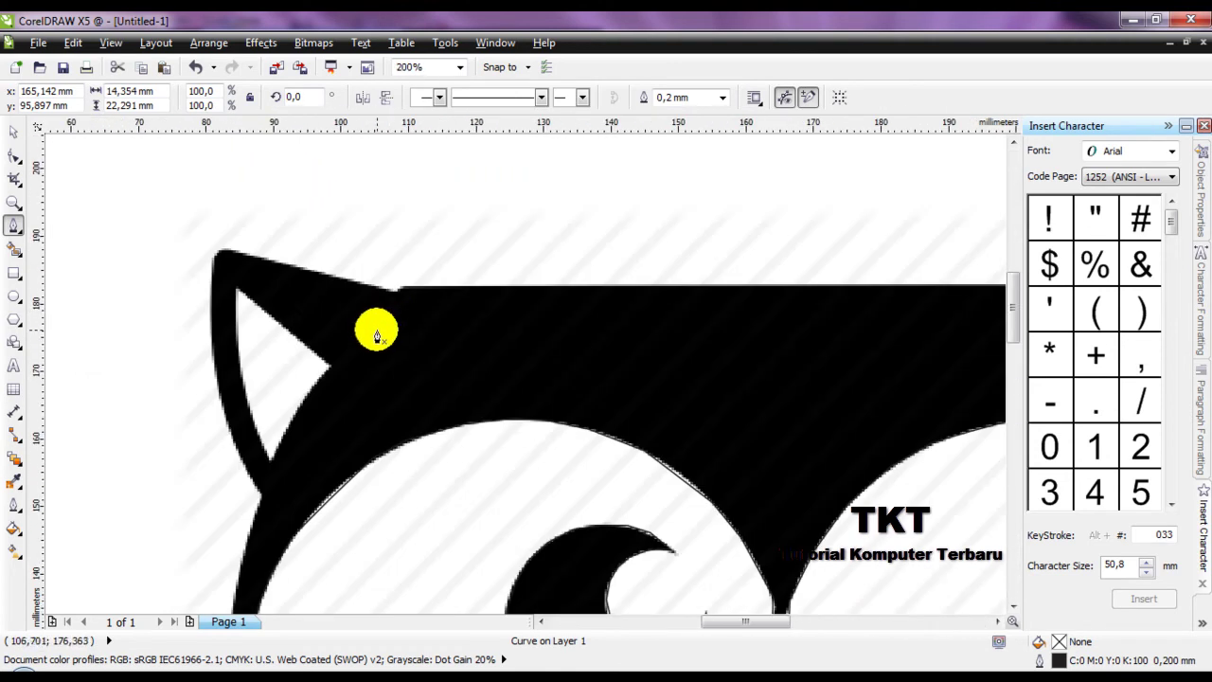
click(237, 289)
click(328, 374)
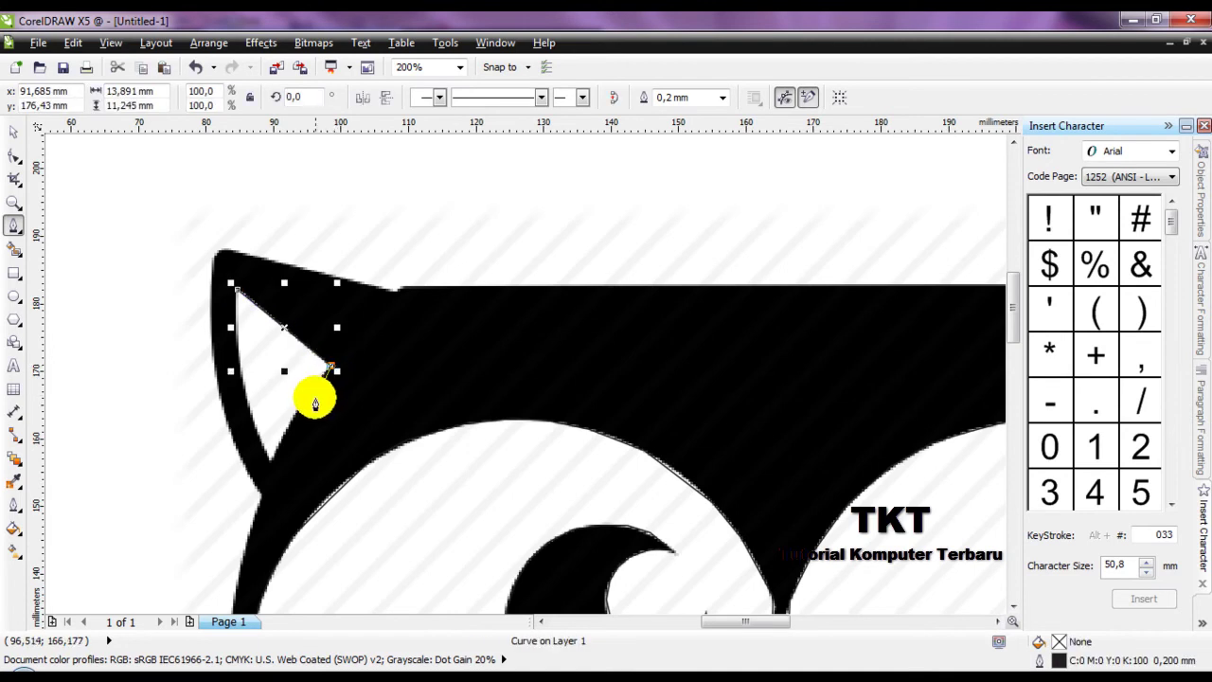
drag(306, 399, 247, 409)
click(237, 303)
click(238, 285)
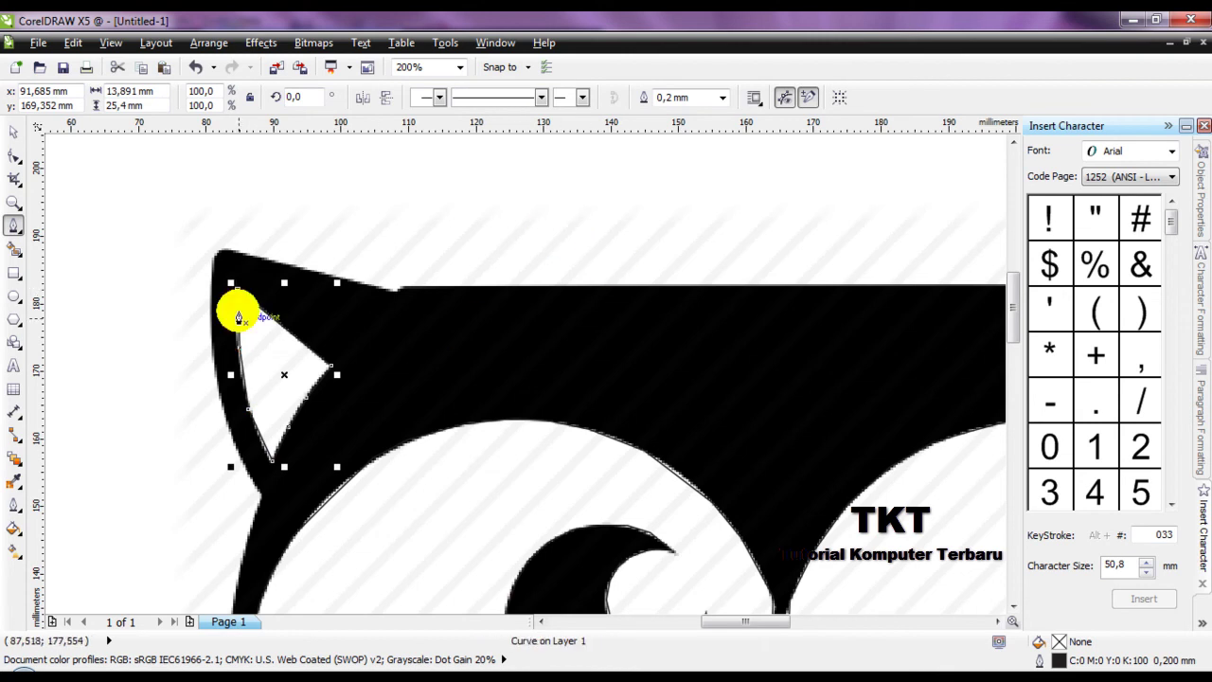
- Start a pen outline of the right ear's white inner area at its inner corner and trace the upper edge to the tip
scroll(87, 298, down, 2)
scroll(368, 306, up, 2)
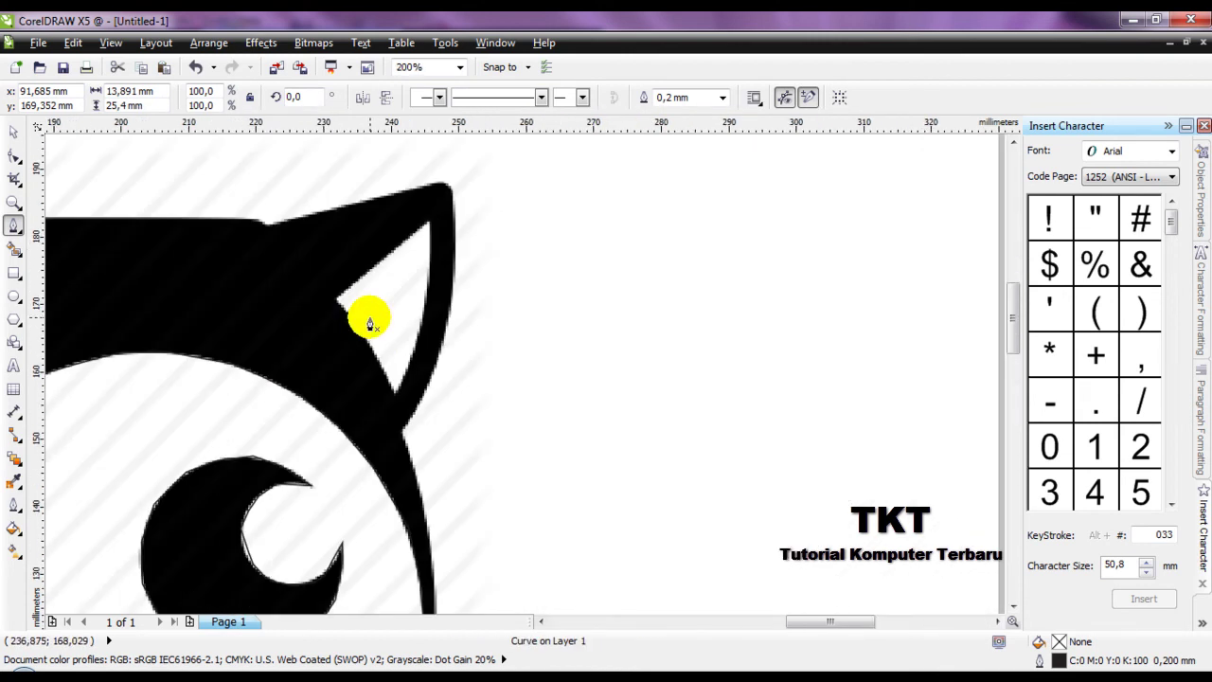
click(337, 302)
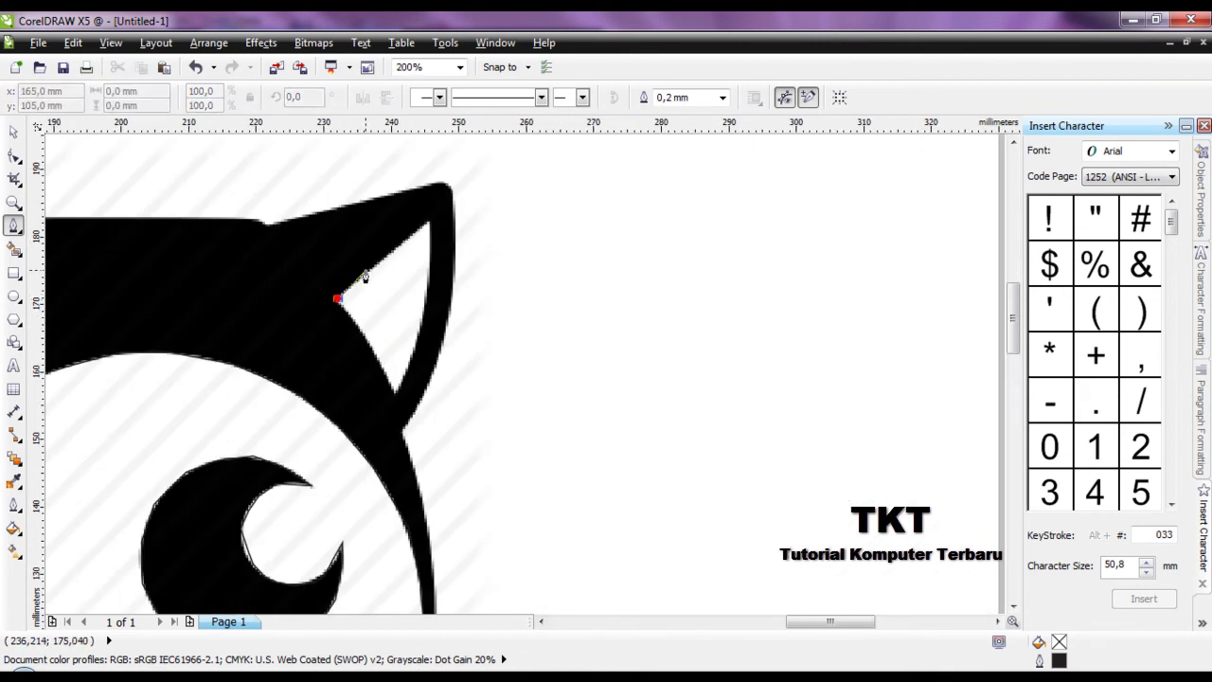
click(368, 269)
click(411, 232)
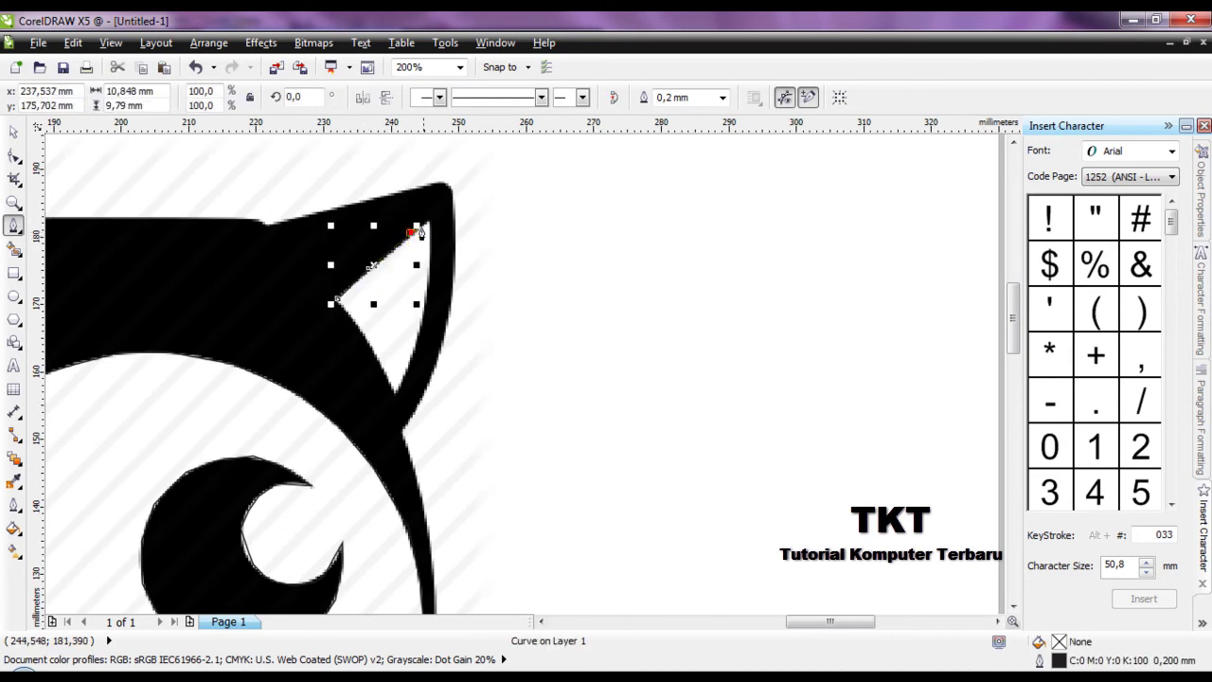
click(431, 223)
- Trace the right ear's inner area down its outer edge and back up to the start, closing it at about 14 × 26 mm
click(427, 274)
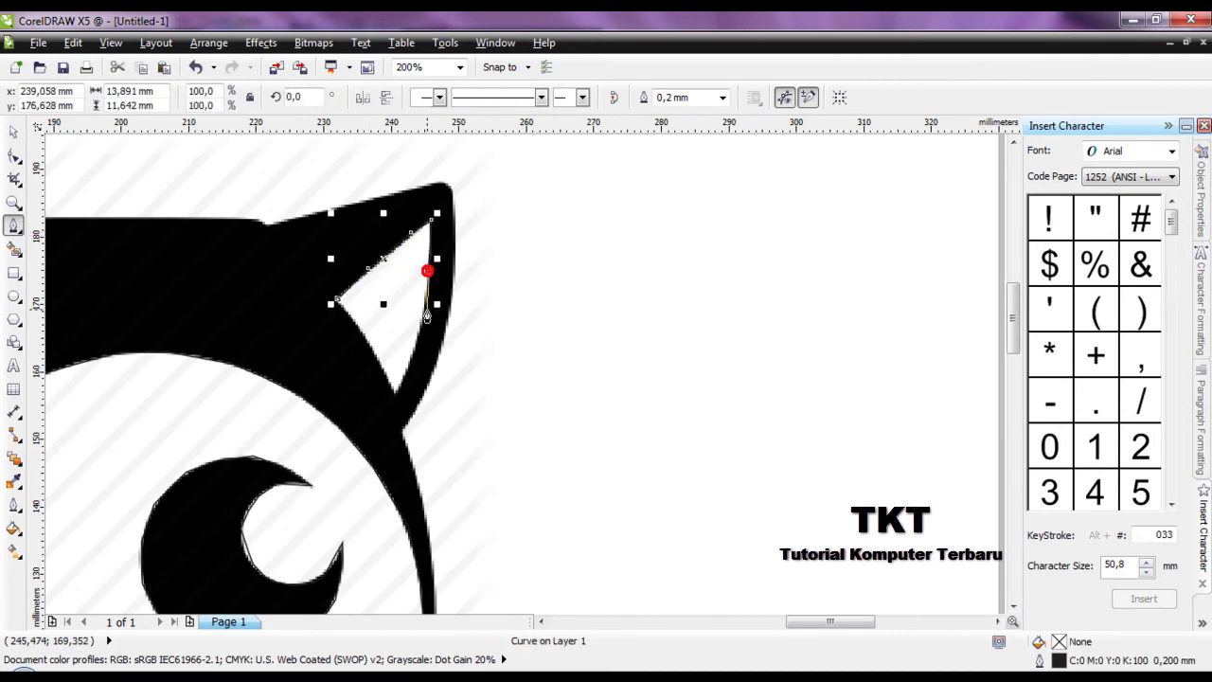
click(423, 316)
click(408, 379)
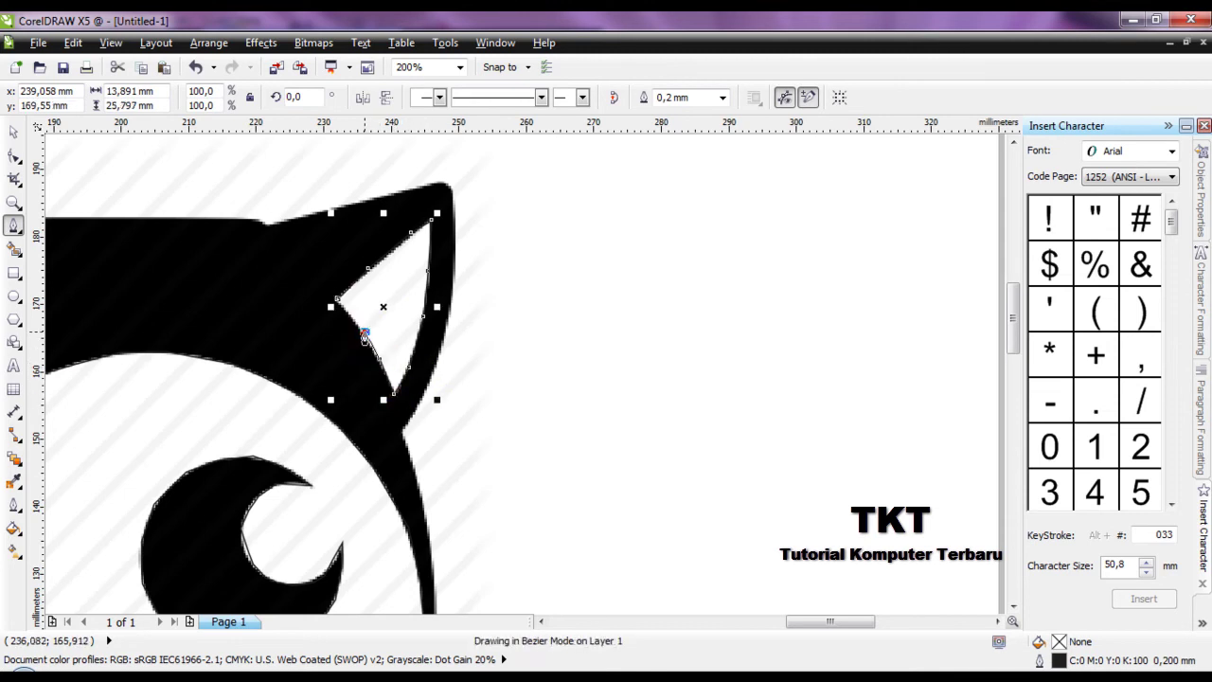
click(353, 322)
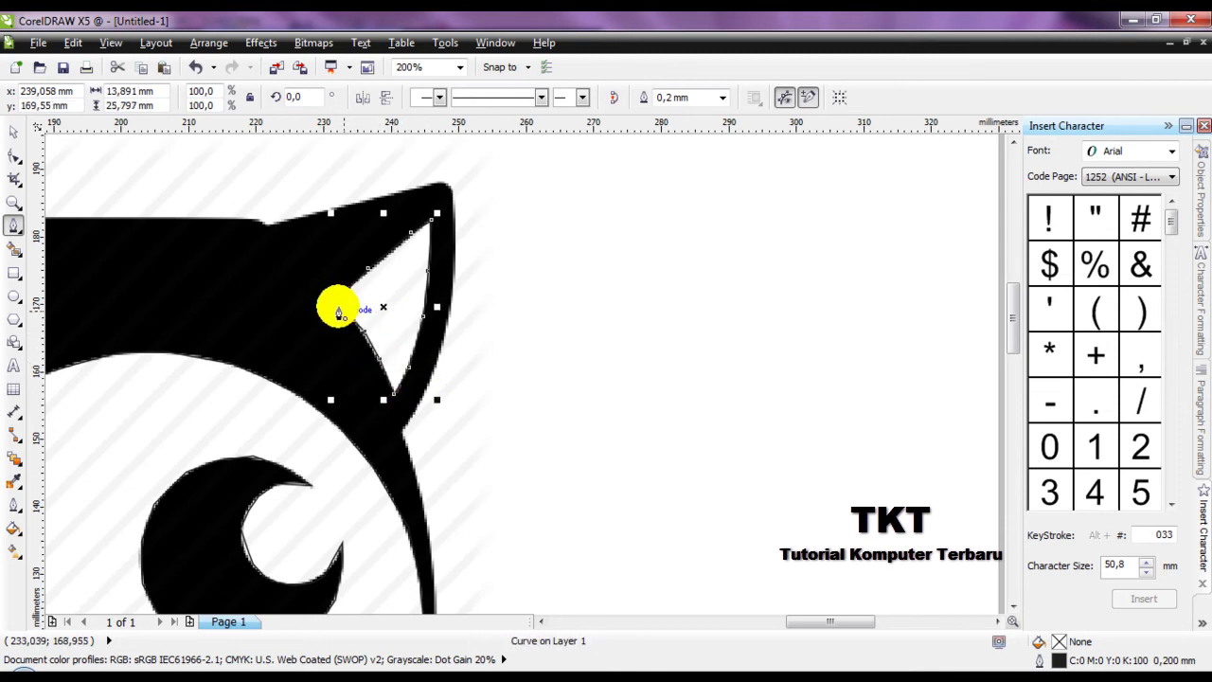
scroll(338, 313, up, 2)
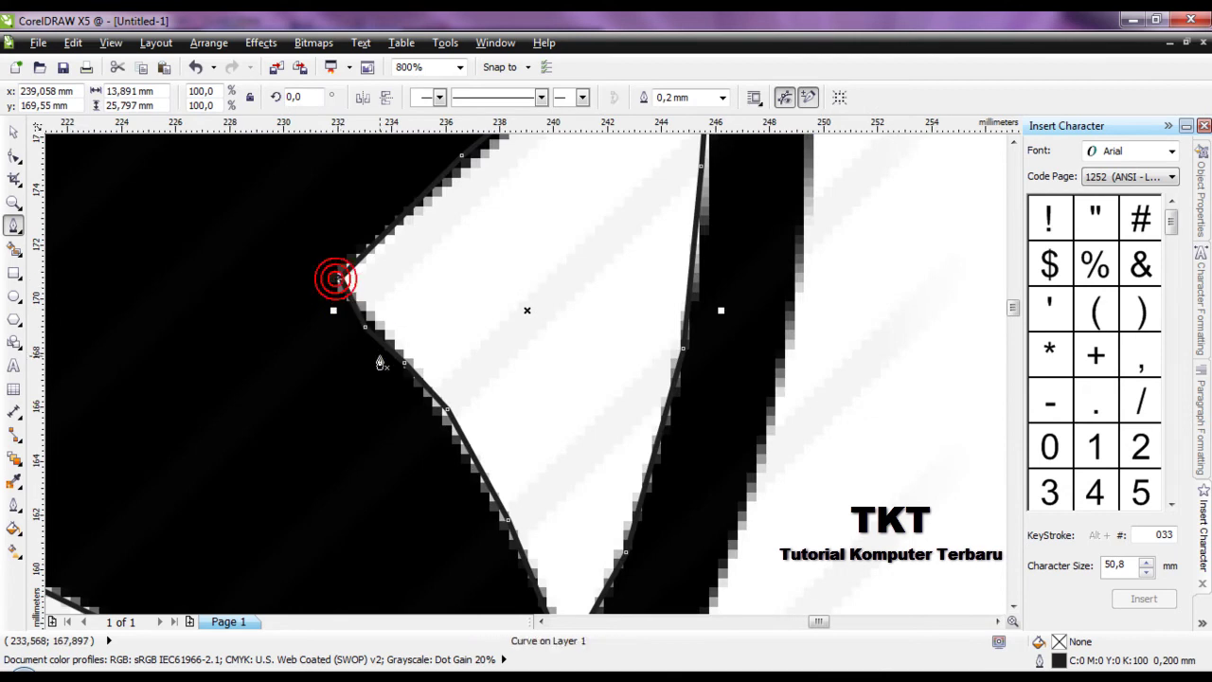
- Start the owl's silhouette outline at the left ear's inner base and trace along the head's top edge to the right ear's tip, about 138 mm wide
scroll(379, 362, down, 4)
scroll(338, 312, down, 2)
scroll(317, 392, up, 2)
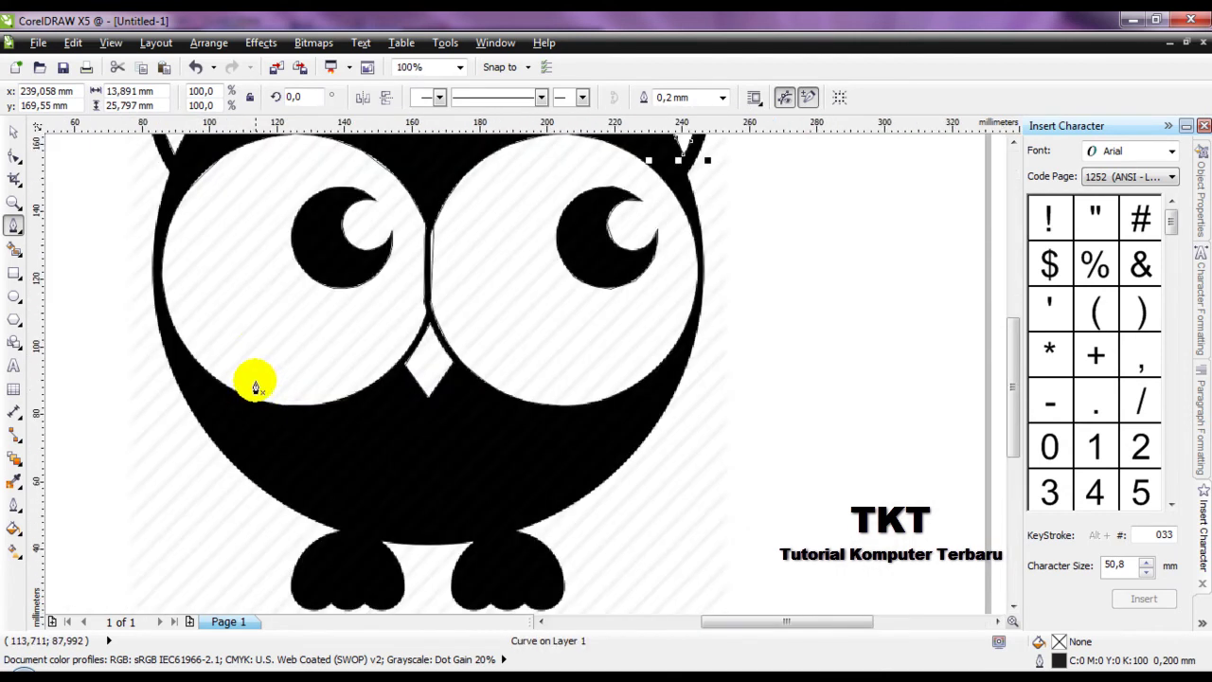
scroll(293, 421, down, 2)
scroll(282, 361, up, 2)
scroll(249, 263, up, 1)
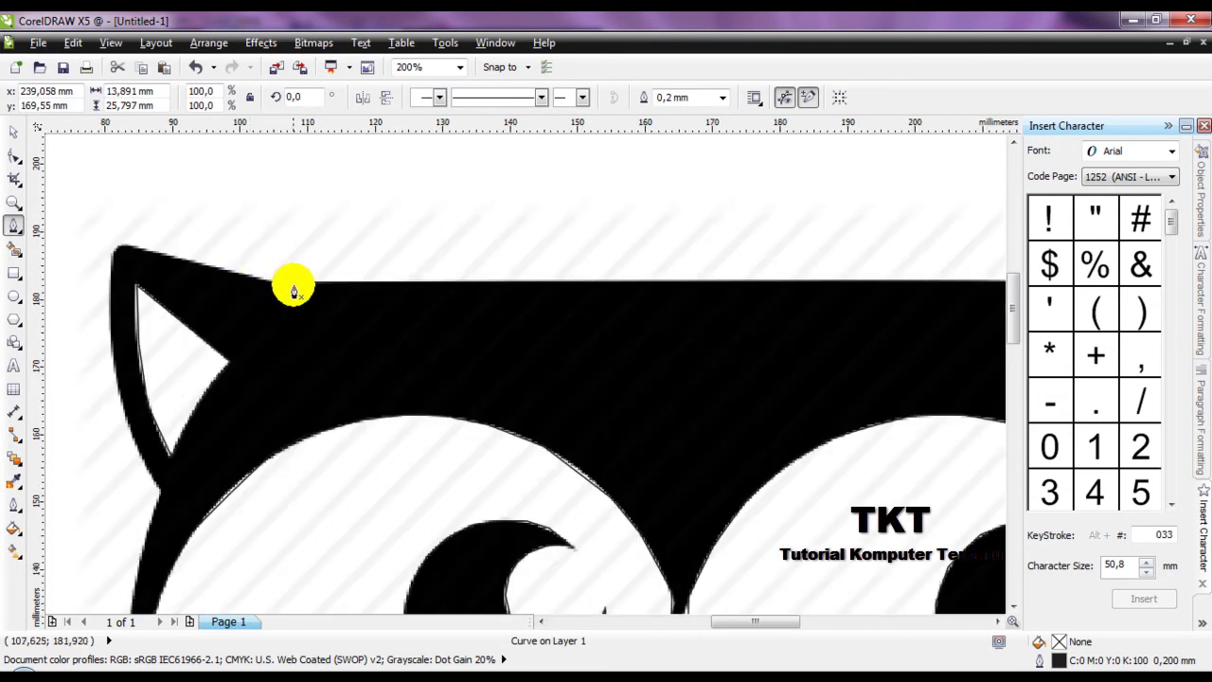
click(289, 291)
scroll(129, 317, down, 1)
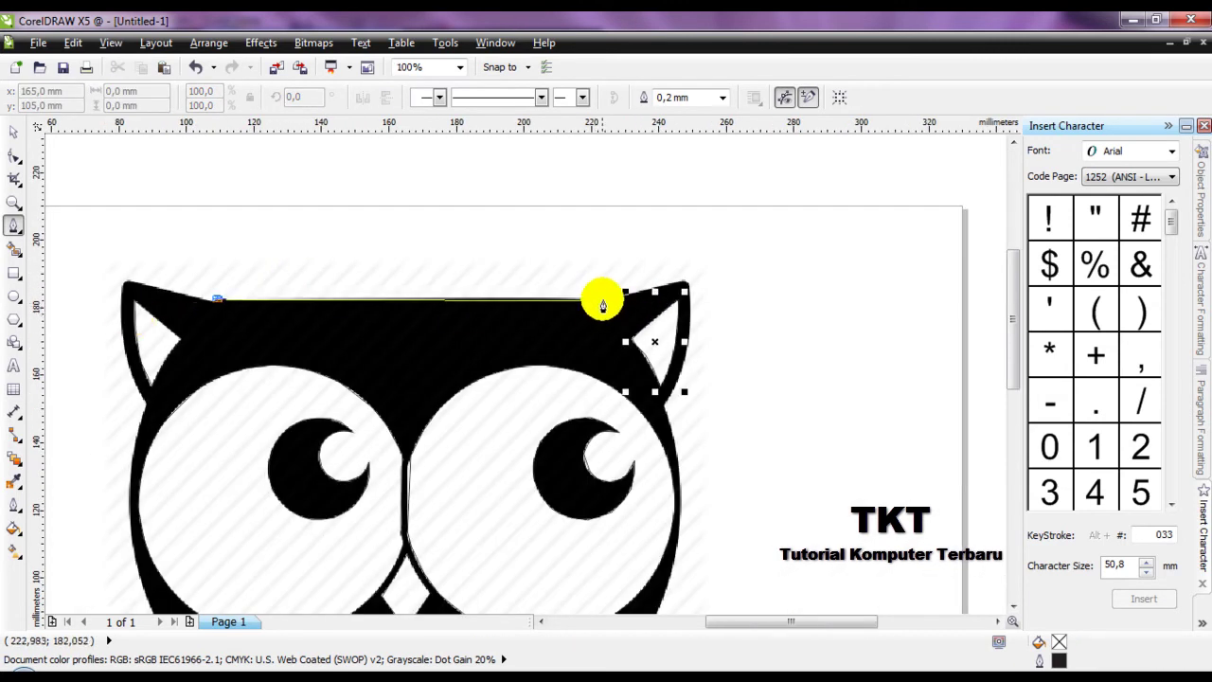
click(600, 300)
scroll(601, 298, down, 1)
scroll(536, 308, up, 2)
click(568, 327)
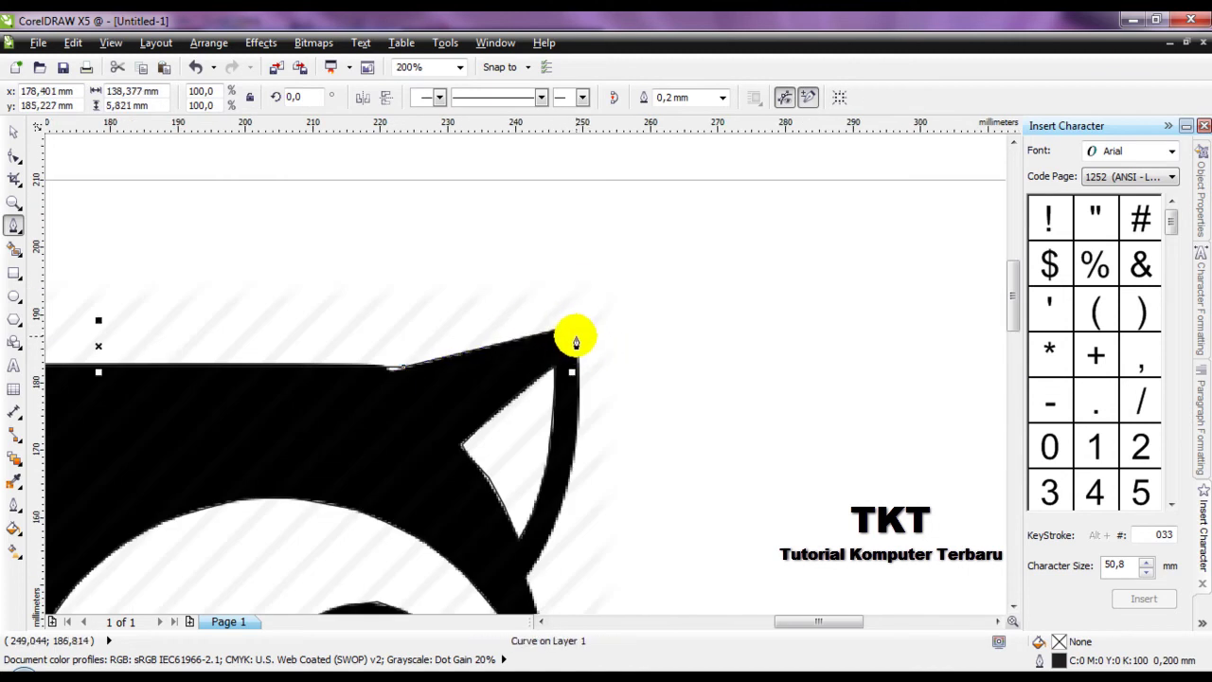
- Continue the silhouette around the right ear's rounded tip and down its upper outer edge, reaching about 140 mm in width and 15 mm in height
scroll(574, 338, up, 2)
click(574, 319)
click(587, 396)
scroll(587, 396, down, 2)
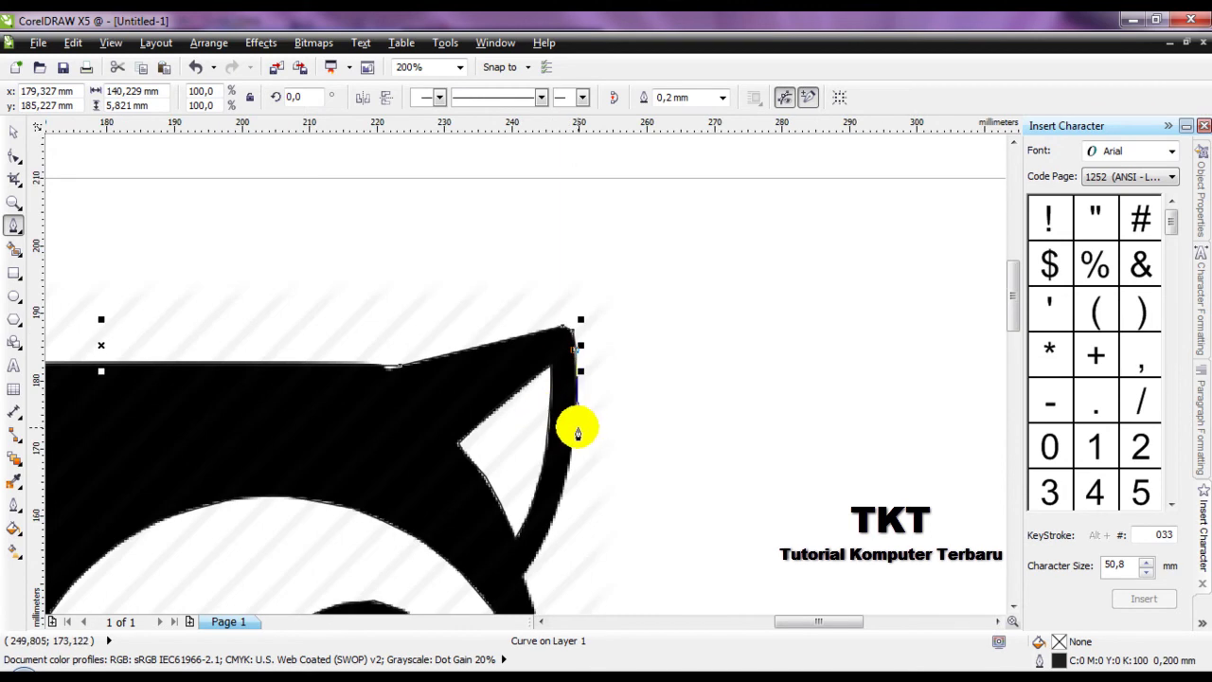
scroll(578, 432, up, 2)
click(571, 423)
scroll(571, 423, down, 2)
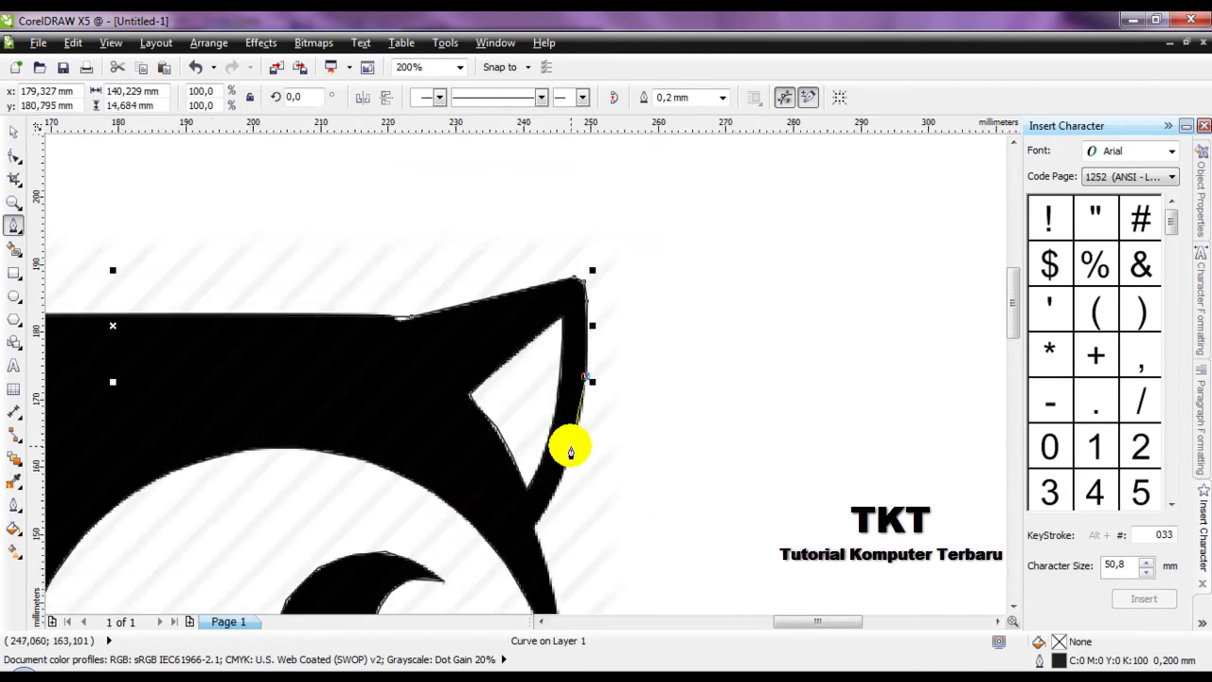
- Trace the silhouette from the right ear's lower outer edge past its base and down the body's right side, reaching about 77 mm in height
drag(576, 442, 555, 485)
scroll(555, 485, up, 2)
drag(527, 533, 476, 376)
scroll(484, 398, down, 2)
scroll(493, 426, down, 1)
scroll(516, 473, up, 3)
scroll(498, 480, down, 1)
scroll(498, 479, down, 1)
scroll(489, 439, up, 1)
scroll(467, 417, up, 1)
scroll(486, 427, down, 2)
scroll(528, 360, down, 2)
scroll(533, 411, up, 2)
scroll(495, 338, up, 2)
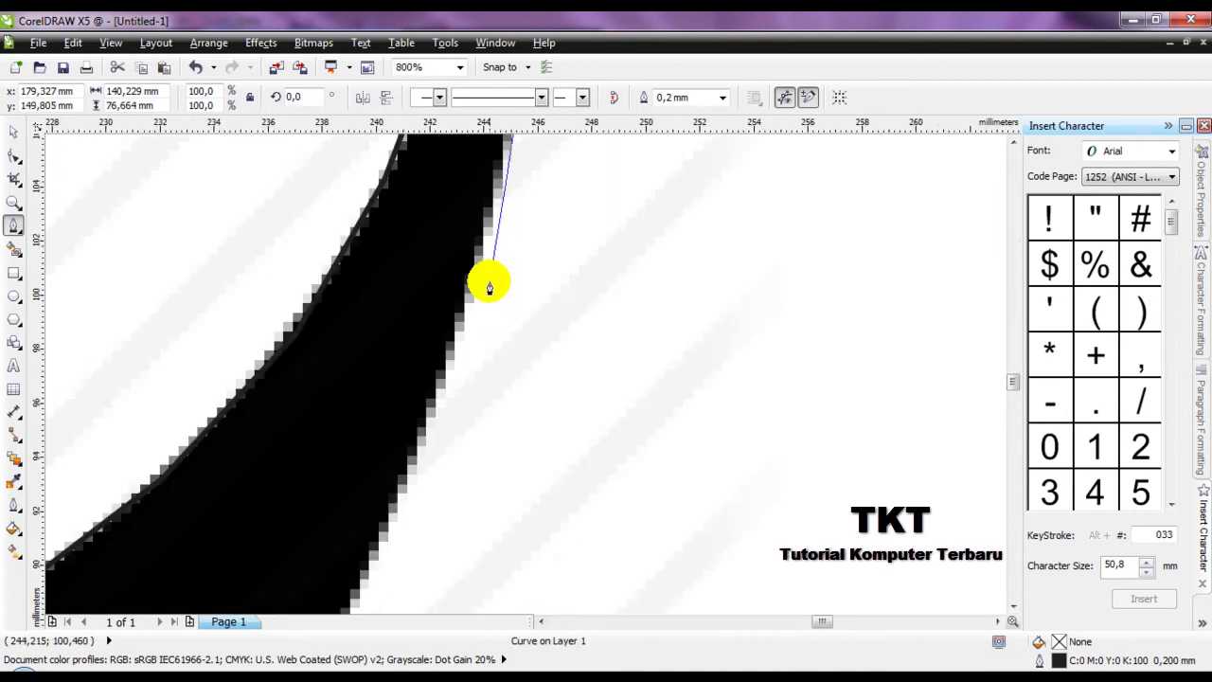
- Trace the silhouette along the body's lower-right curve, extending the outline to about 120 mm in height
scroll(493, 284, down, 2)
click(508, 287)
click(483, 352)
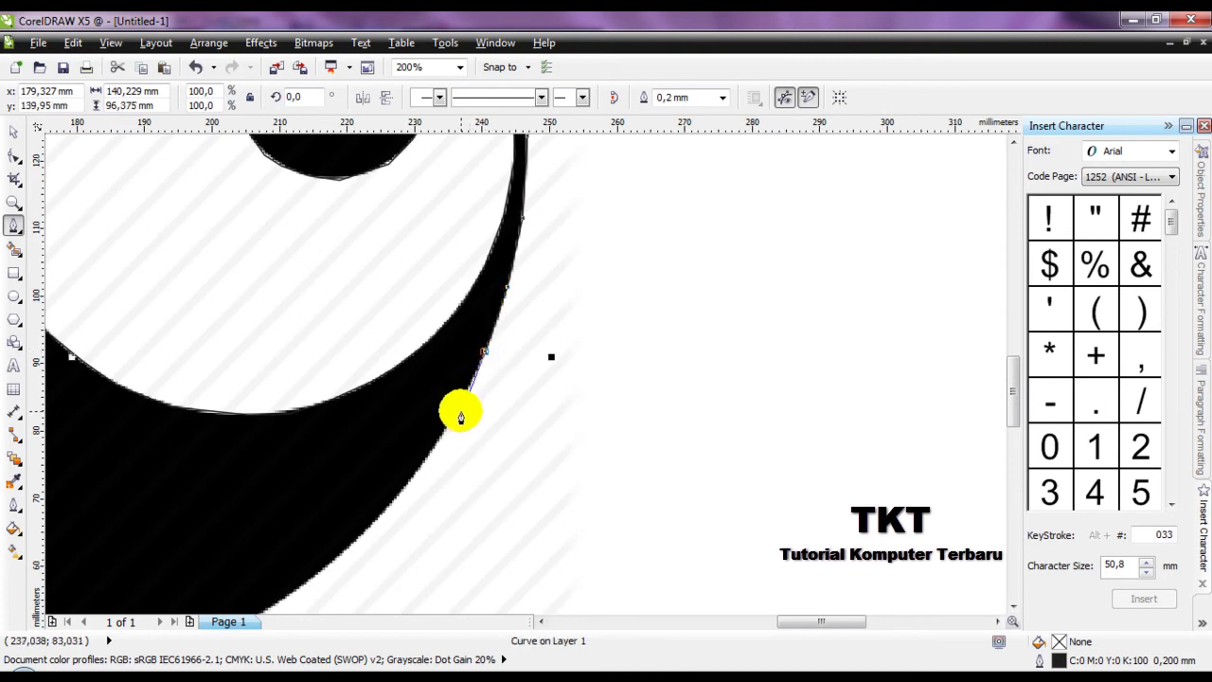
drag(456, 418, 590, 360)
scroll(590, 360, down, 1)
scroll(504, 437, up, 2)
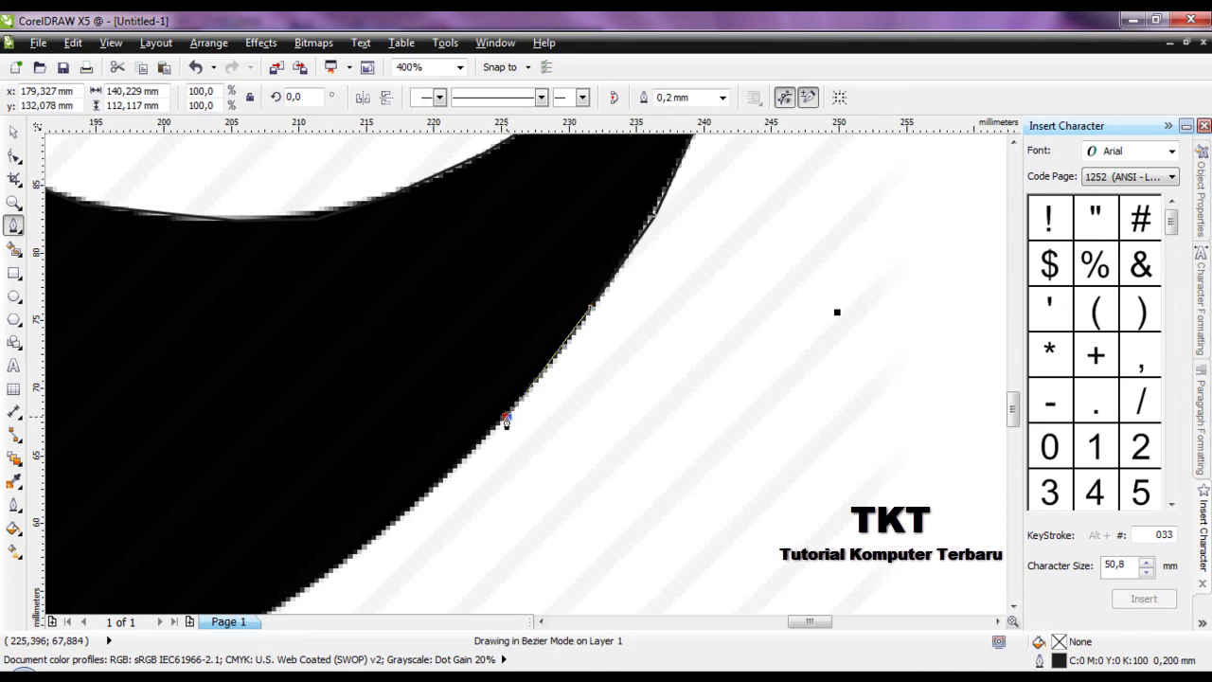
click(507, 422)
scroll(502, 415, down, 2)
scroll(565, 424, up, 2)
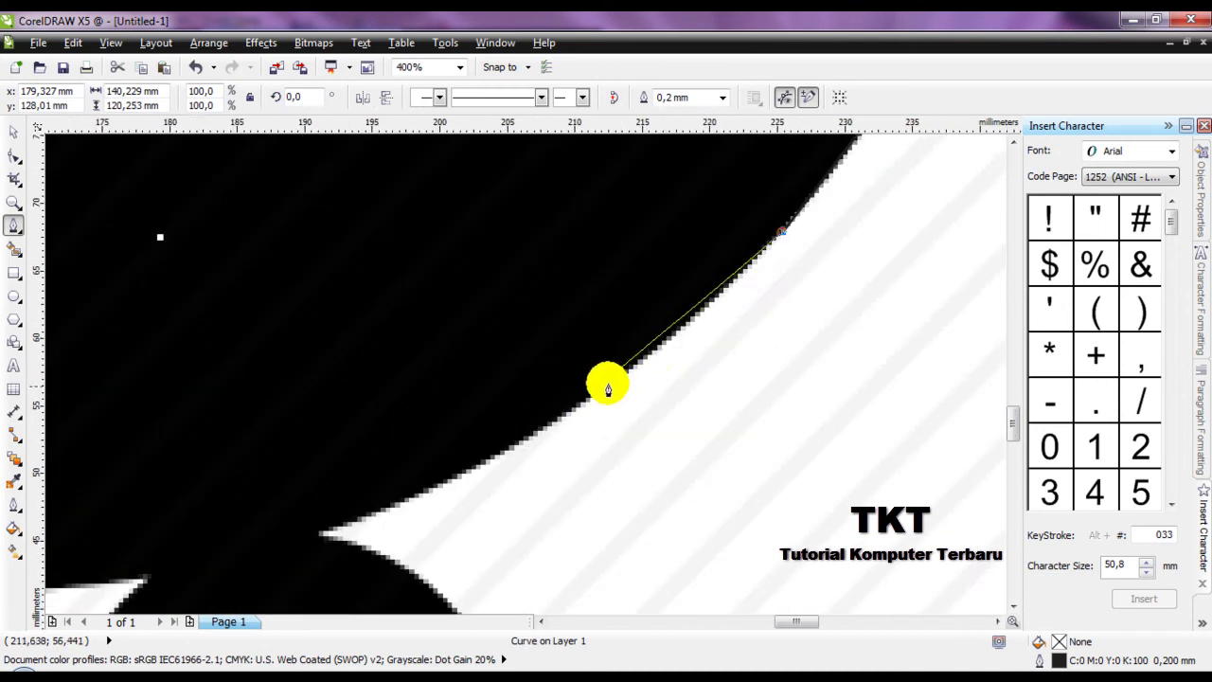
- Continue the silhouette along the body's underside to the notch where it meets the right foot, reaching about 143 mm in height
drag(666, 347, 607, 396)
click(582, 402)
drag(485, 470, 452, 476)
click(402, 508)
click(388, 508)
drag(333, 527, 324, 538)
click(320, 538)
scroll(325, 536, down, 3)
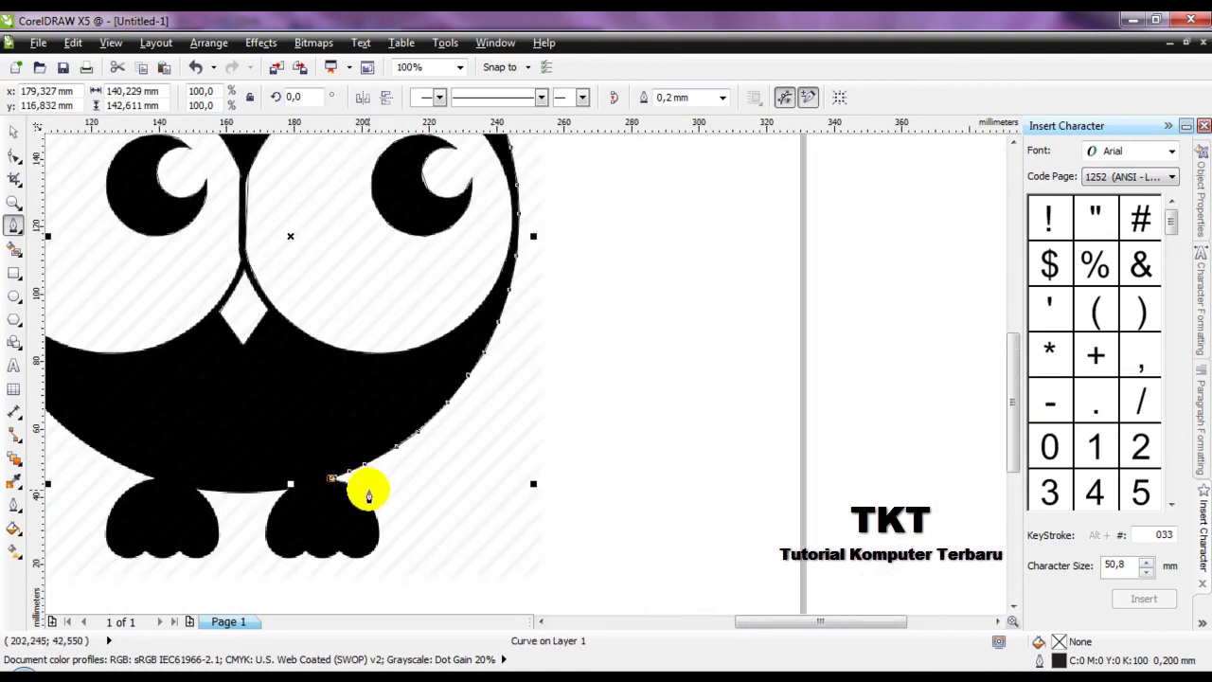
- Continue the silhouette from the body notch along the top of the right foot, reaching about 146 mm in height
scroll(365, 487, up, 4)
click(216, 413)
click(278, 442)
scroll(285, 442, down, 2)
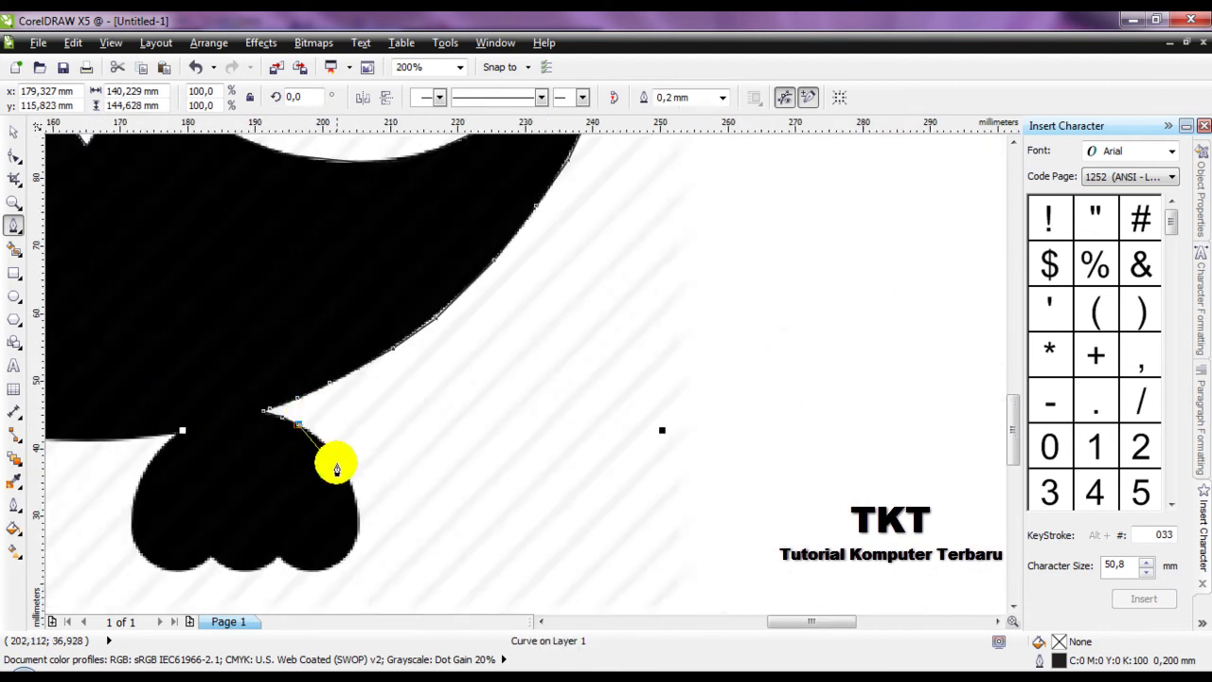
scroll(332, 438, up, 3)
scroll(481, 421, down, 3)
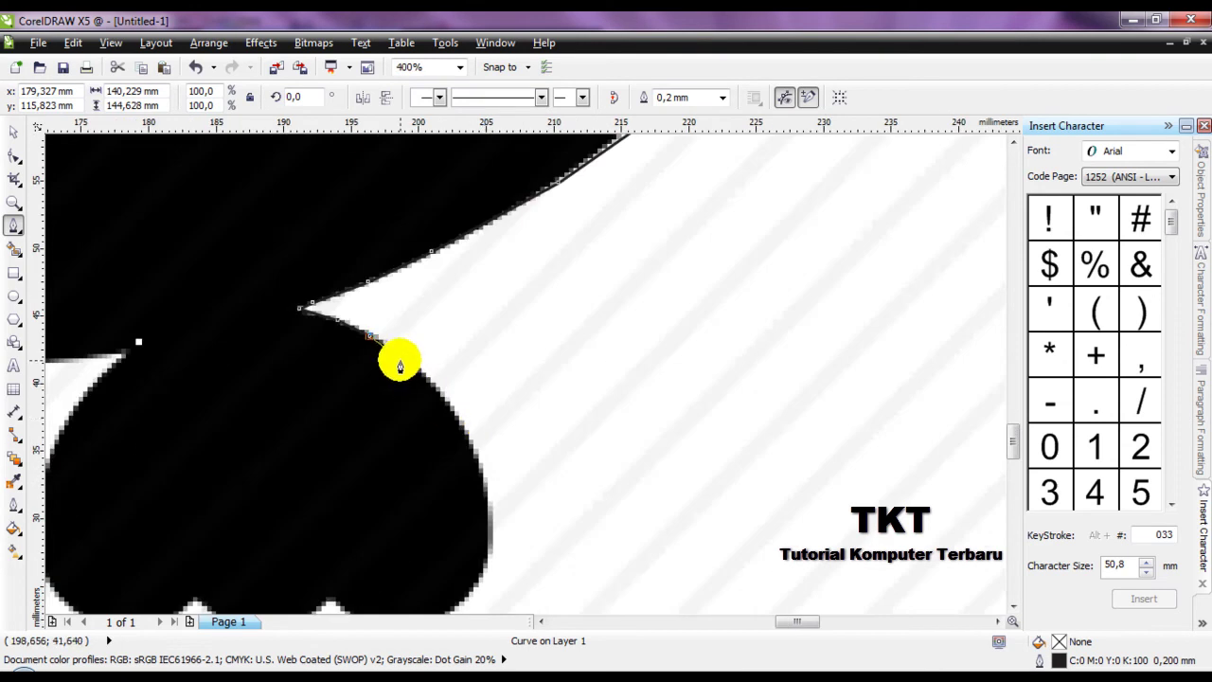
scroll(392, 338, up, 2)
click(380, 318)
scroll(420, 327, down, 1)
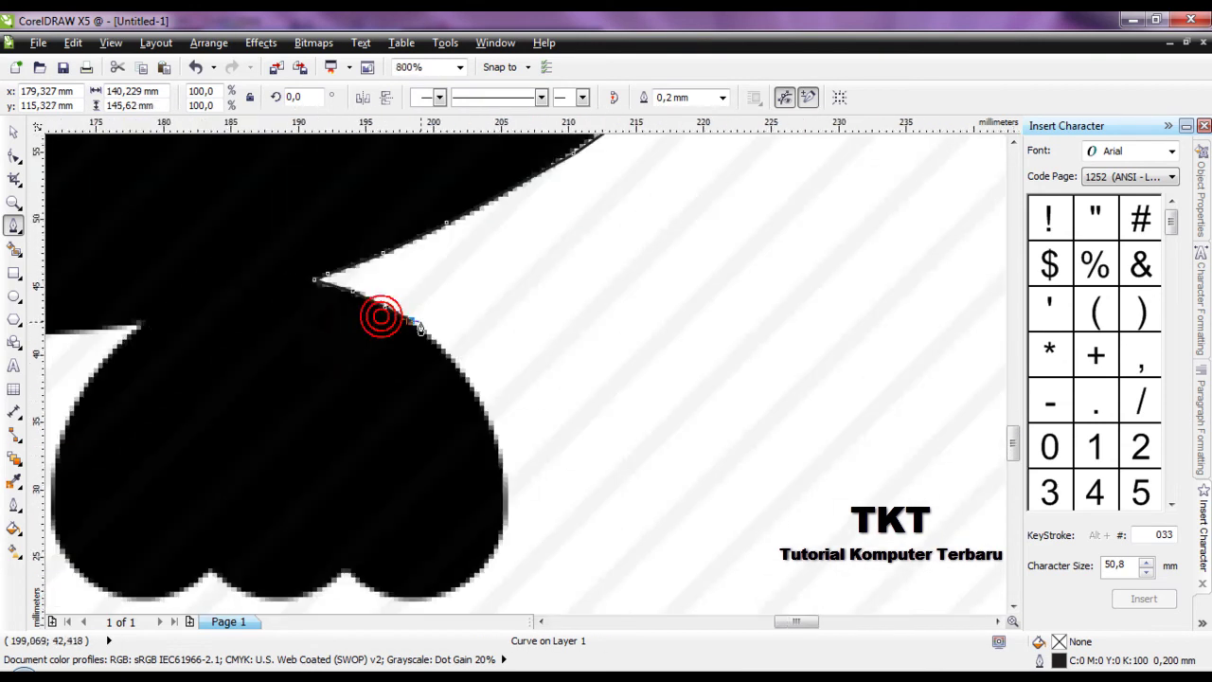
- Trace the silhouette down the right foot's upper outer curve, reaching about 153 mm in height
click(455, 367)
scroll(455, 370, up, 2)
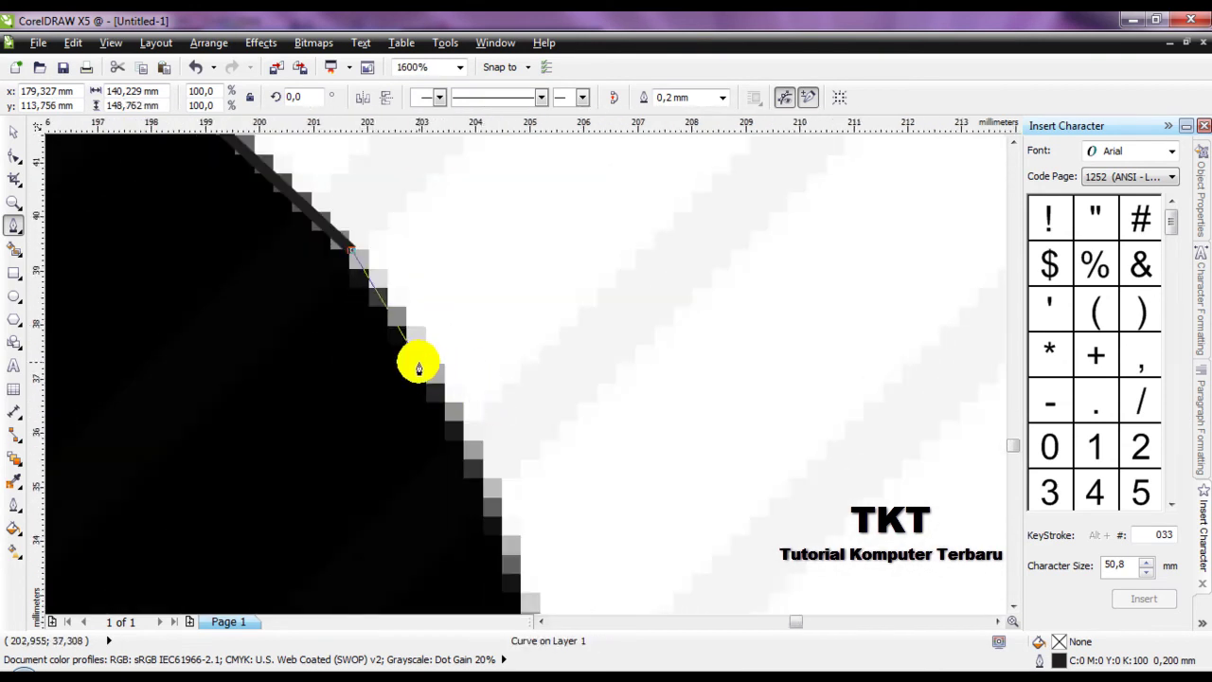
click(423, 379)
scroll(464, 360, down, 2)
scroll(469, 397, up, 2)
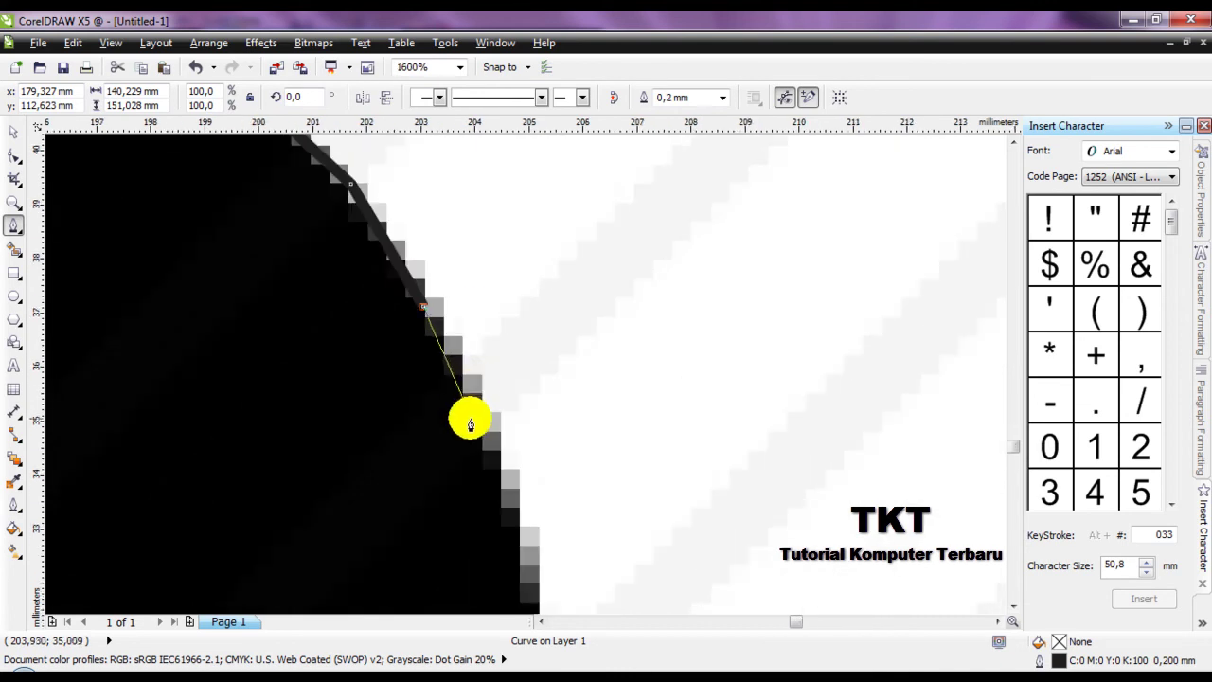
click(477, 415)
scroll(498, 428, down, 2)
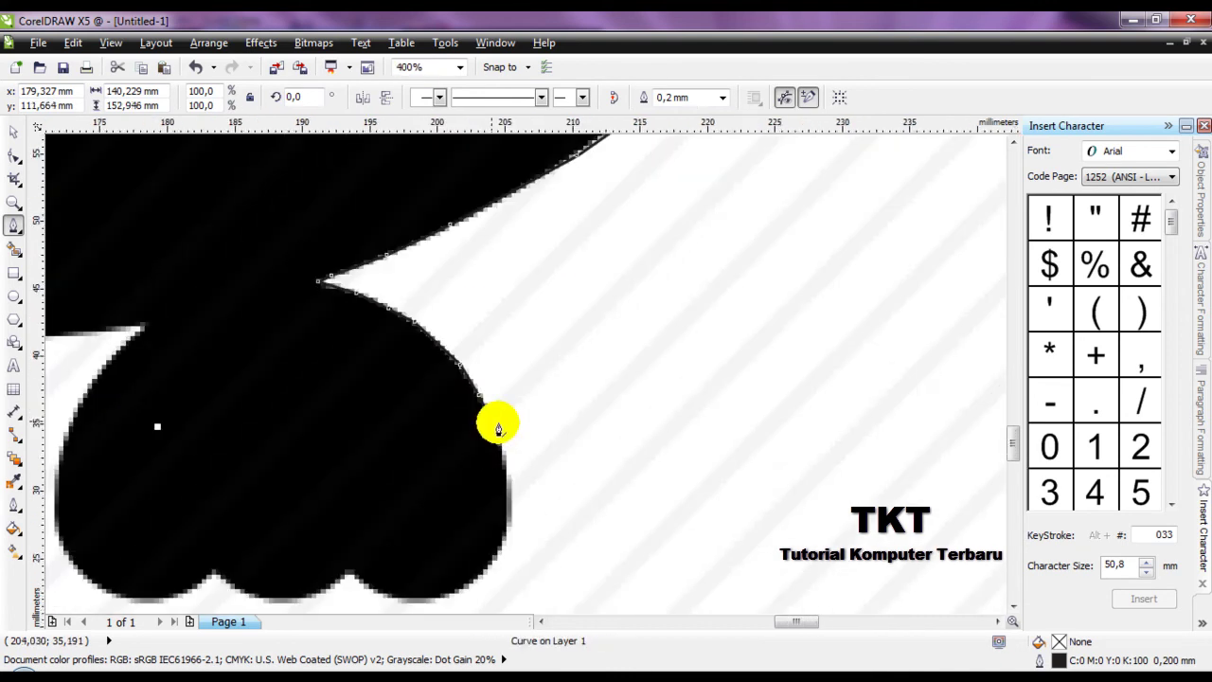
- Continue the silhouette down the right foot's outermost edge, reaching about 160 mm in height
scroll(498, 428, up, 2)
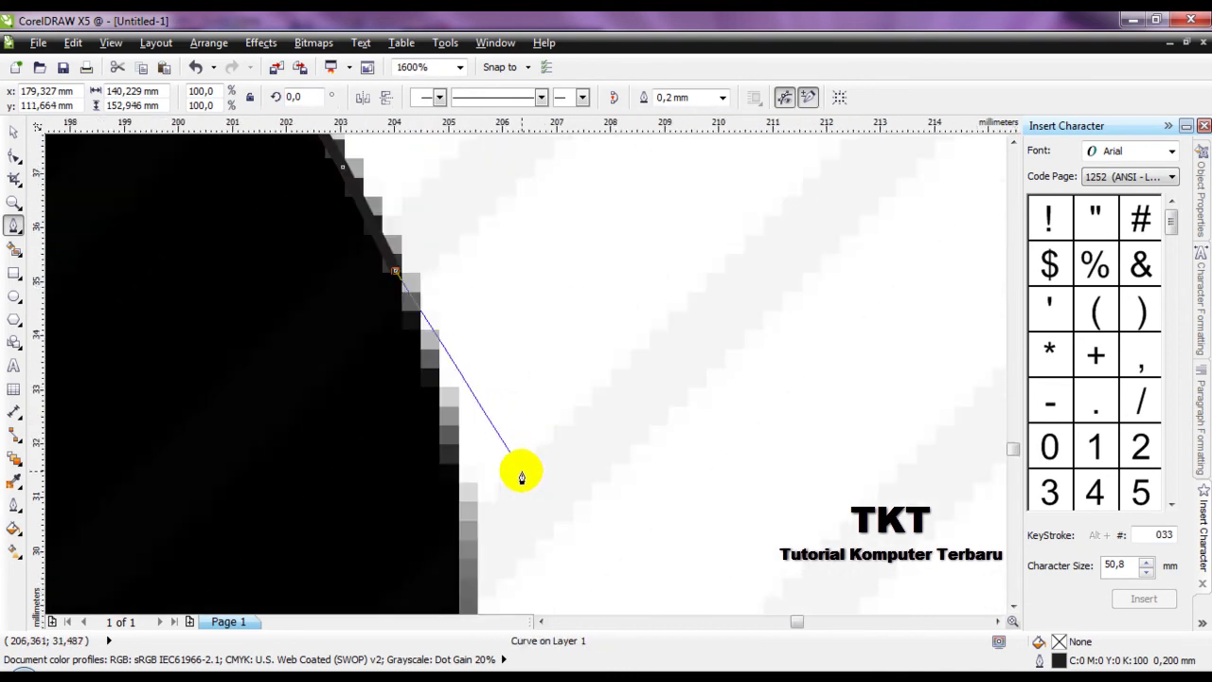
click(447, 434)
scroll(514, 398, down, 2)
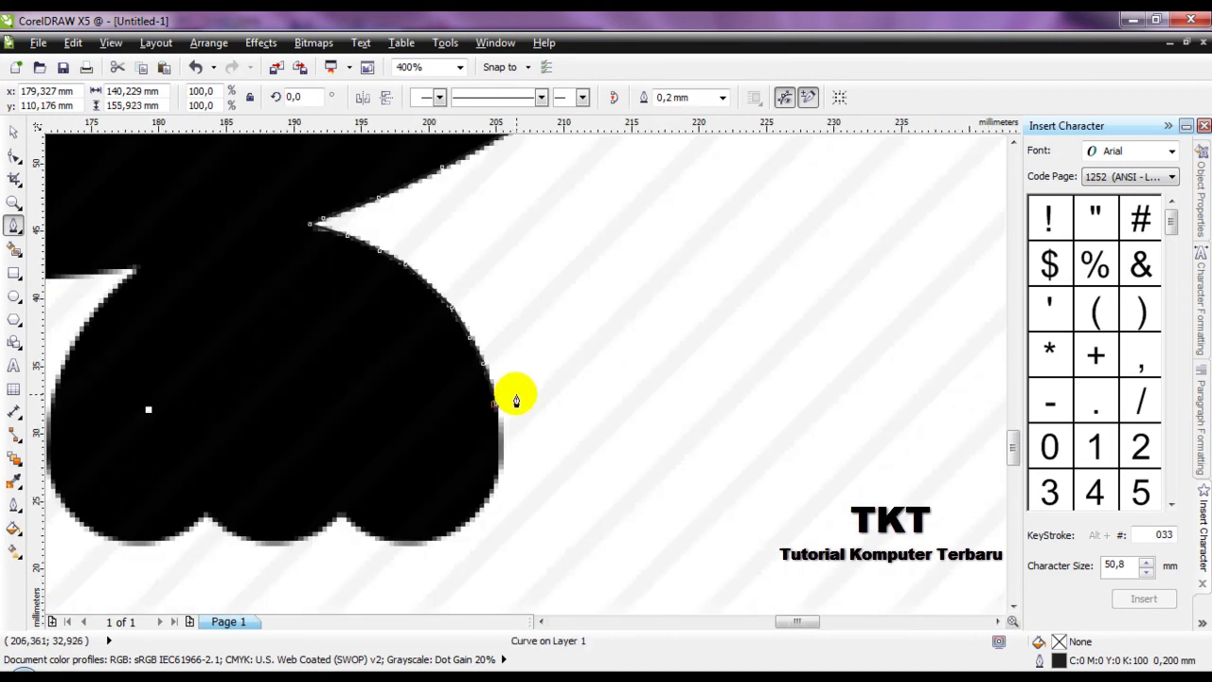
scroll(495, 463, up, 2)
click(512, 470)
scroll(568, 441, down, 2)
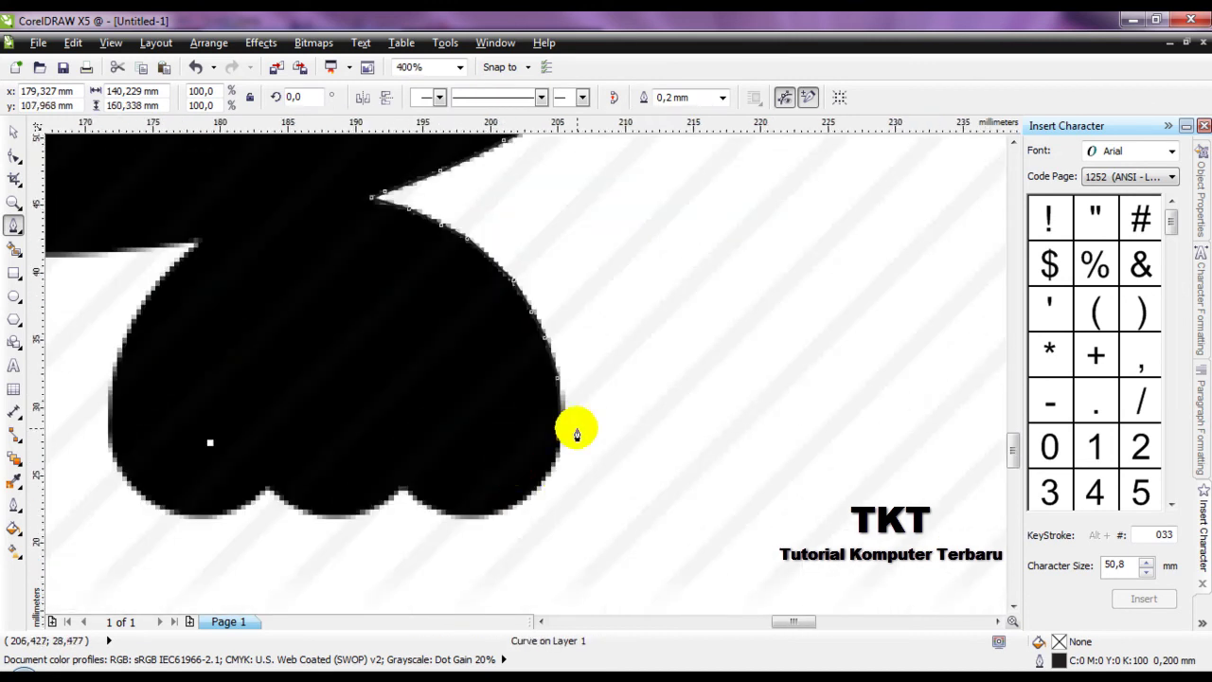
- Trace the silhouette around the right foot's lower outer corner and under its outer toe, reaching about 166 mm in height
click(550, 473)
scroll(550, 473, down, 2)
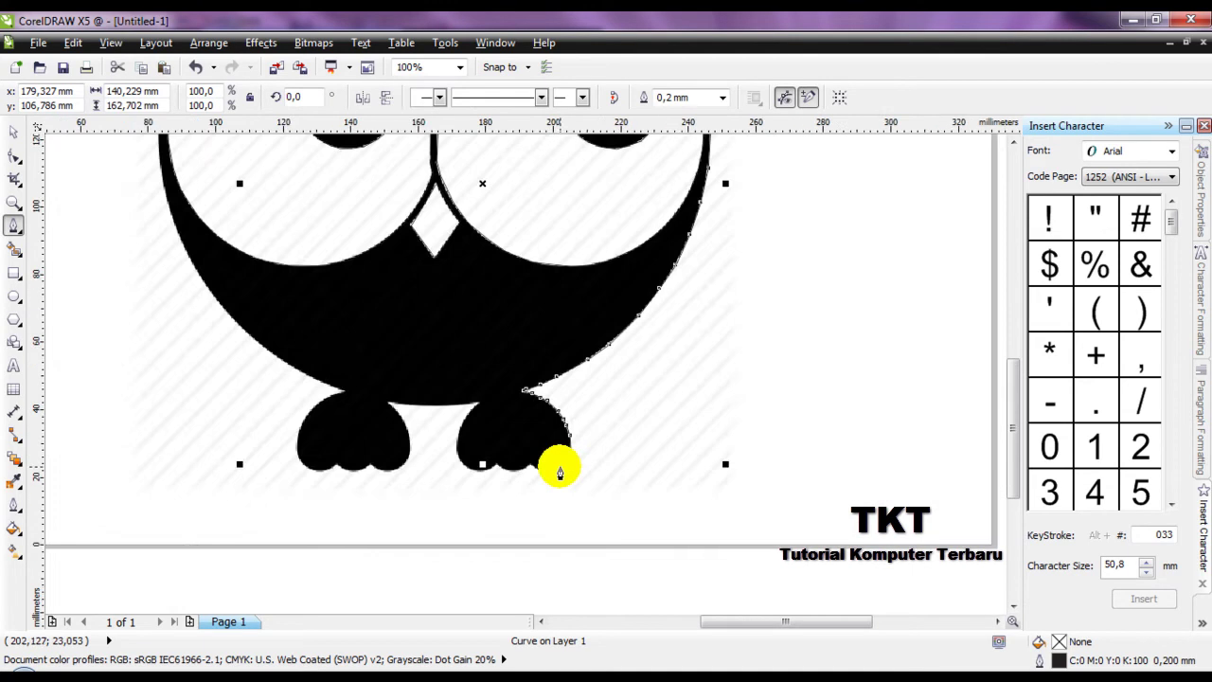
scroll(553, 474, up, 3)
click(577, 460)
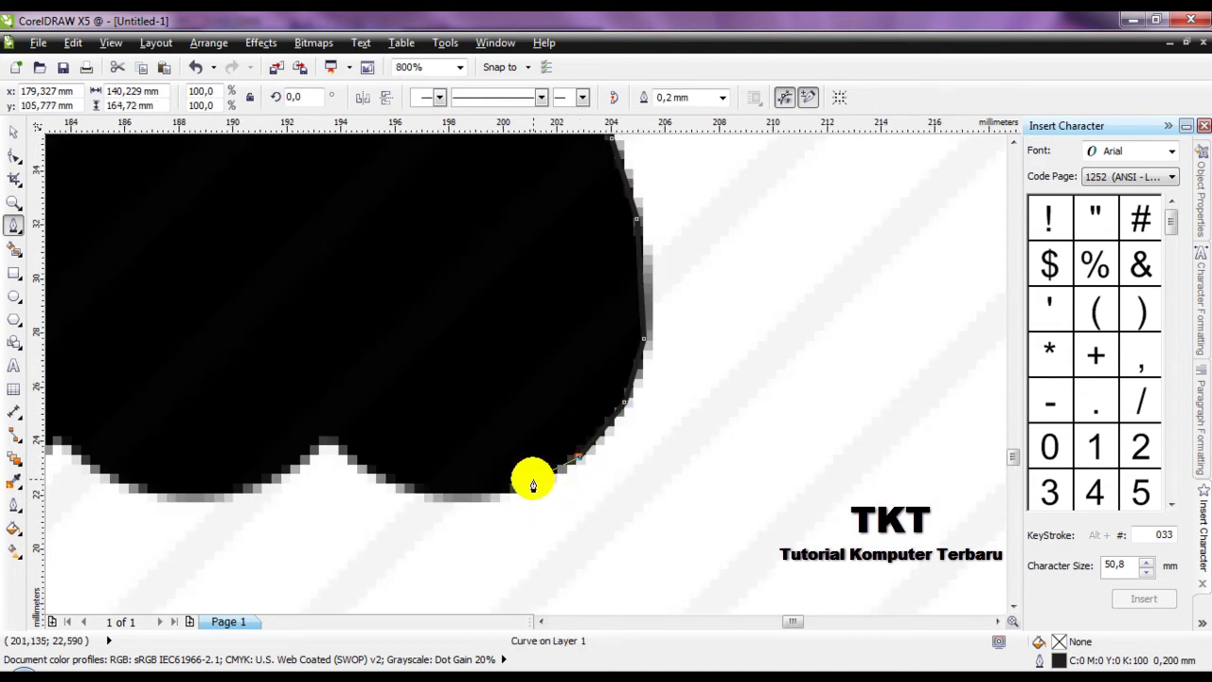
click(534, 489)
click(467, 495)
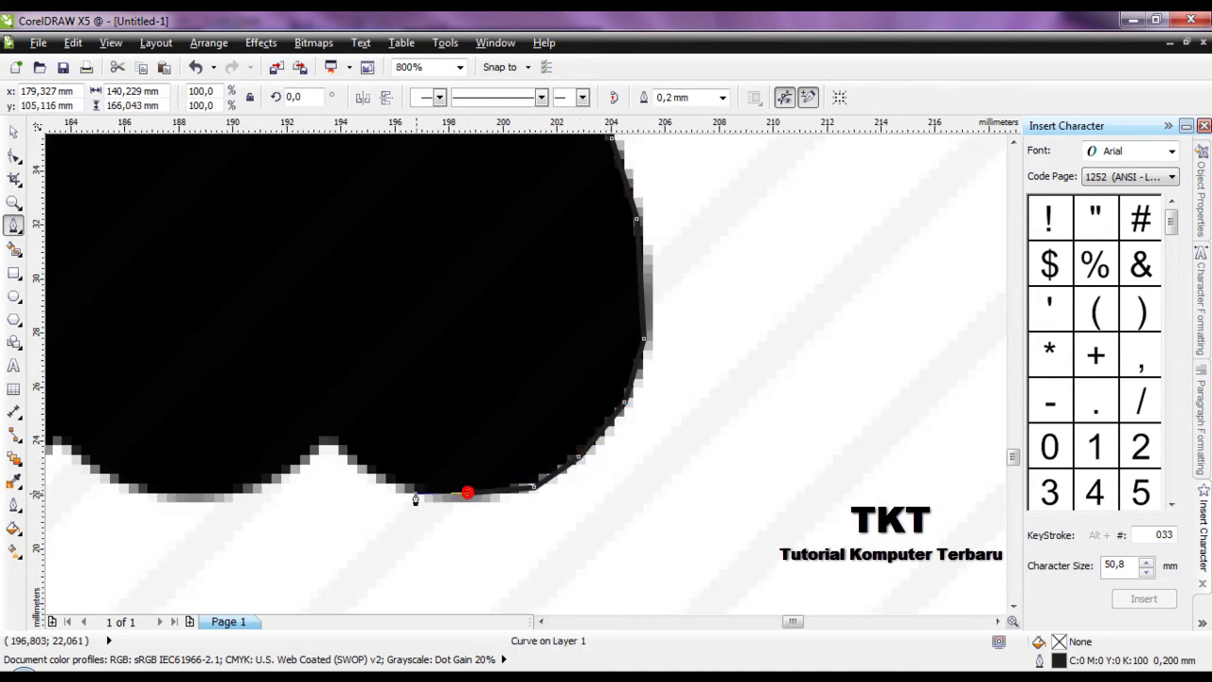
- Continue the right foot's outline over the notch beside its outer toe and along the middle toe's underside
click(340, 450)
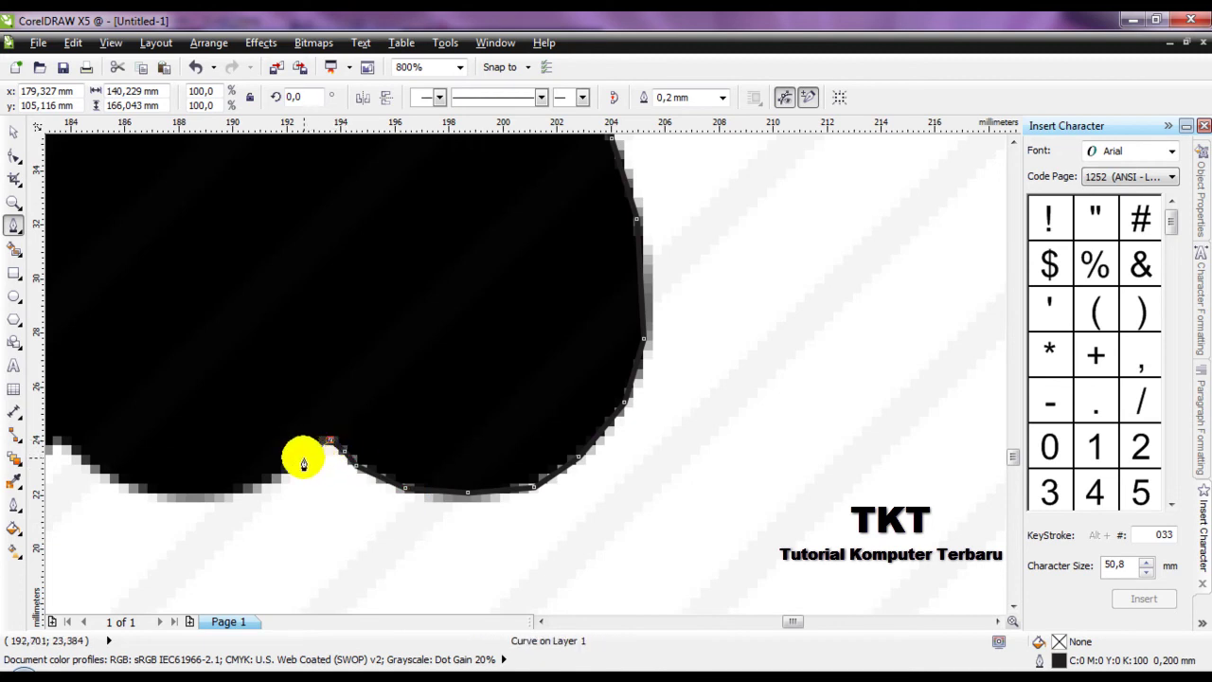
click(223, 493)
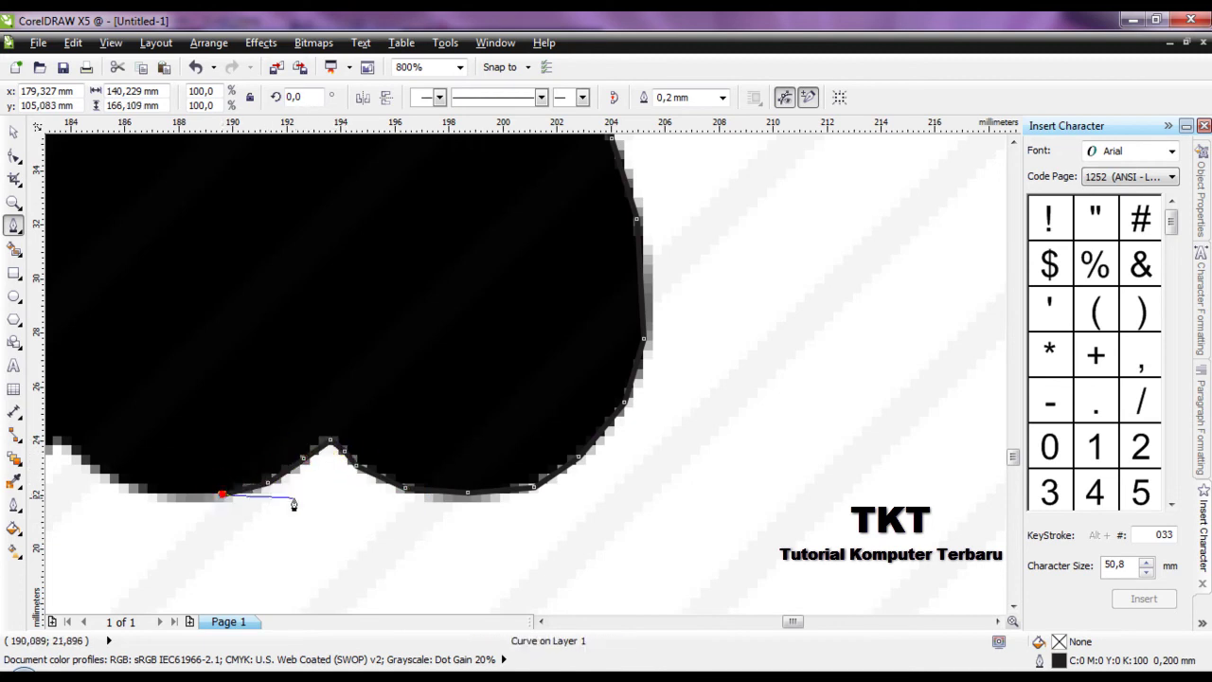
scroll(530, 460, down, 1)
scroll(325, 487, up, 2)
click(462, 443)
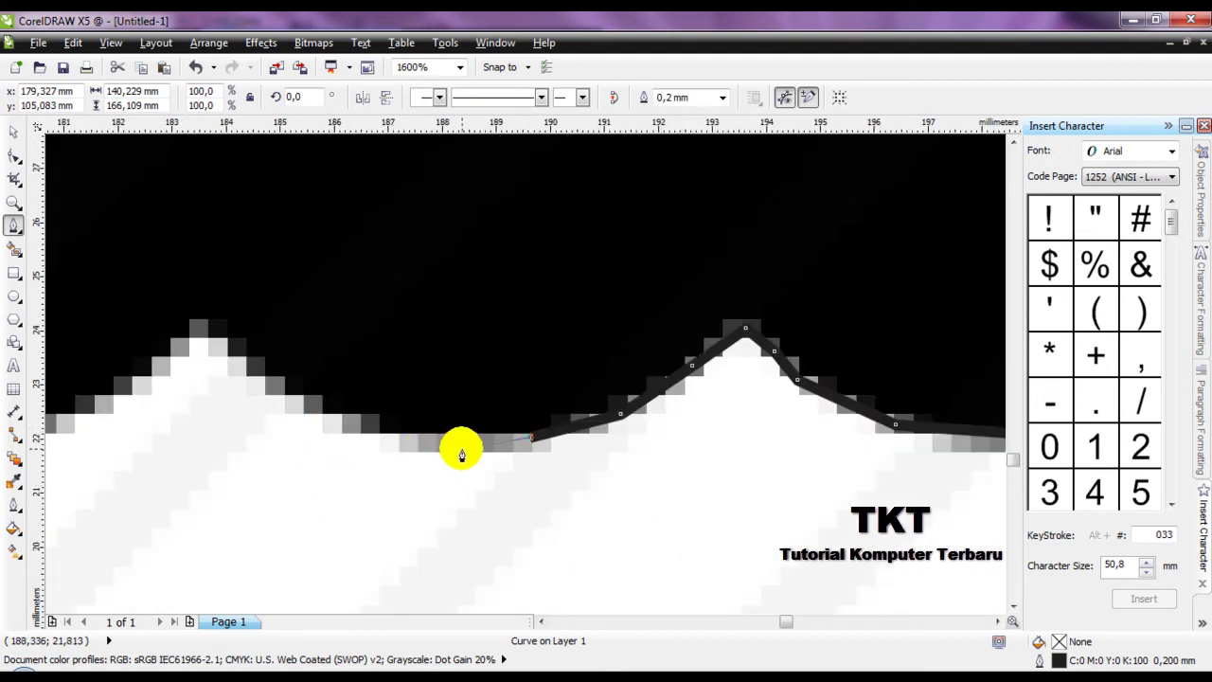
- Trace the right foot's outline over the second toe notch and onto the start of its inner toe
drag(342, 410, 230, 341)
scroll(553, 337, down, 1)
scroll(600, 347, down, 1)
scroll(486, 343, up, 1)
drag(656, 381, 604, 395)
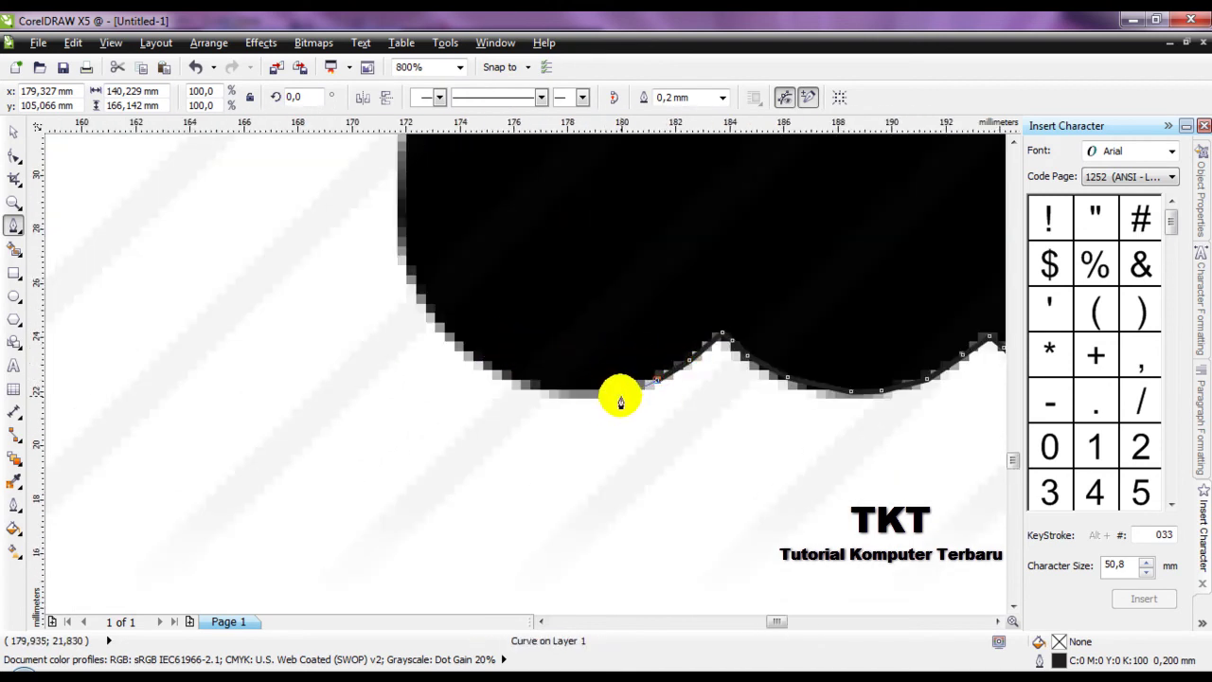
- Trace the silhouette under the right foot's inner toe toward its lower inner corner, reaching about 166 mm in height
scroll(616, 400, up, 1)
scroll(611, 393, up, 1)
scroll(607, 390, down, 1)
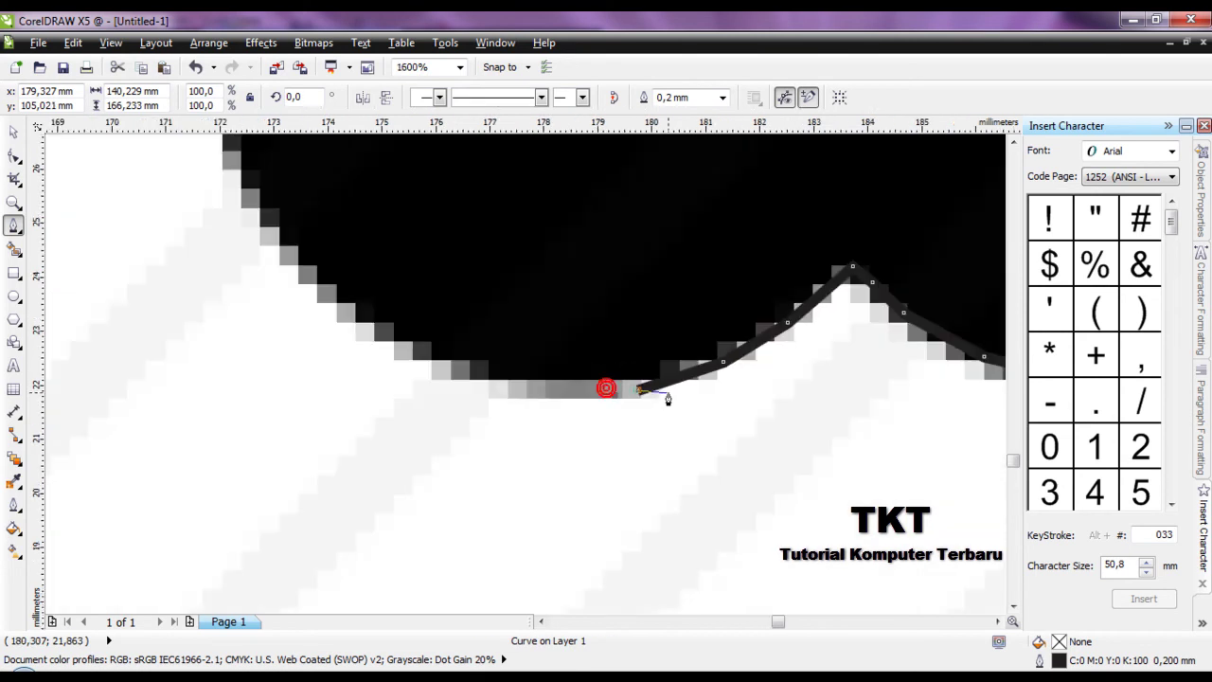
click(531, 398)
drag(445, 354, 411, 342)
scroll(544, 434, down, 1)
scroll(511, 409, down, 1)
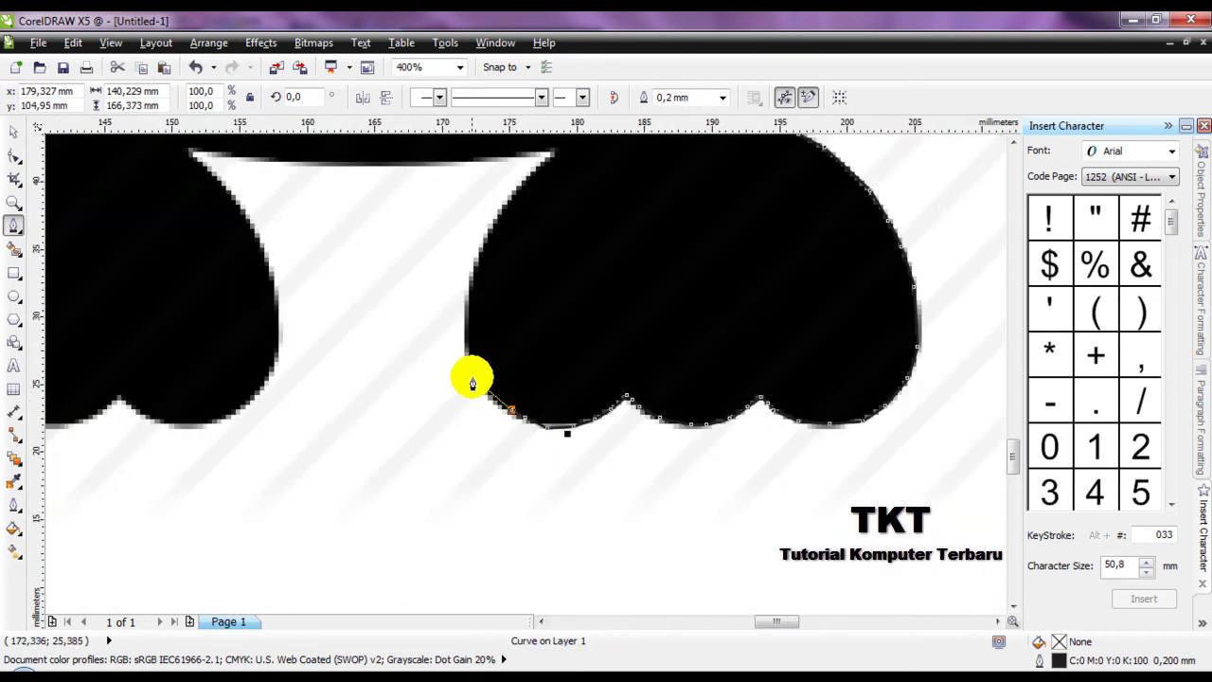
- Continue the silhouette around the right foot's lower inner corner and start up its inner side
scroll(492, 393, up, 1)
click(465, 362)
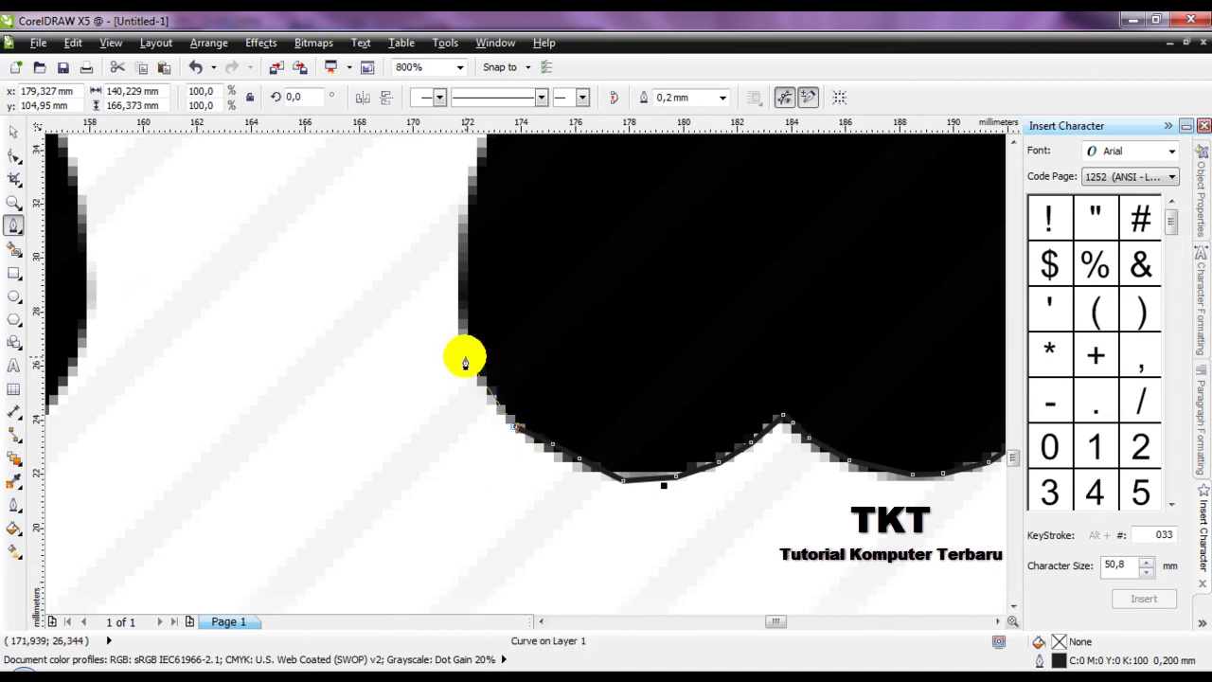
click(464, 294)
scroll(489, 328, down, 1)
scroll(482, 379, up, 1)
- Trace the silhouette up the right foot's upper inner curve toward the body's underside
click(481, 379)
click(521, 281)
scroll(531, 313, down, 1)
scroll(538, 307, up, 1)
click(550, 284)
click(617, 229)
scroll(665, 276, down, 2)
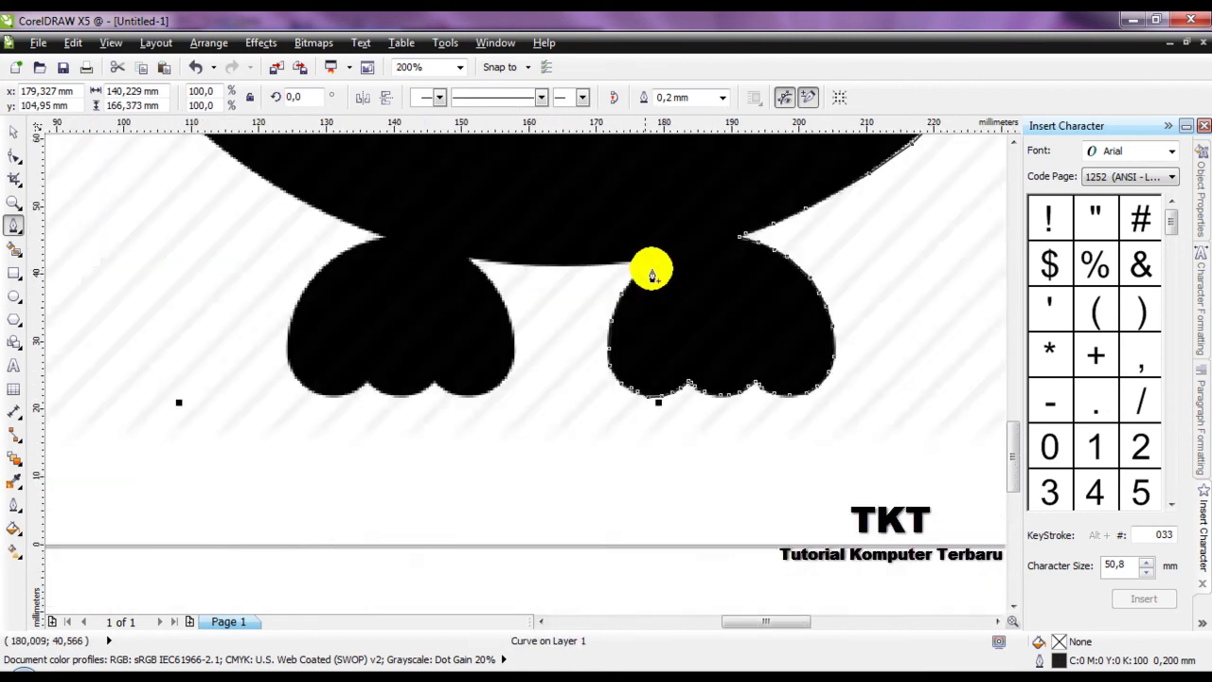
- Trace the body's underside between the two feet, from the right foot's inner notch to the left foot's inner notch
scroll(665, 276, up, 2)
click(547, 315)
click(394, 325)
scroll(394, 326, down, 2)
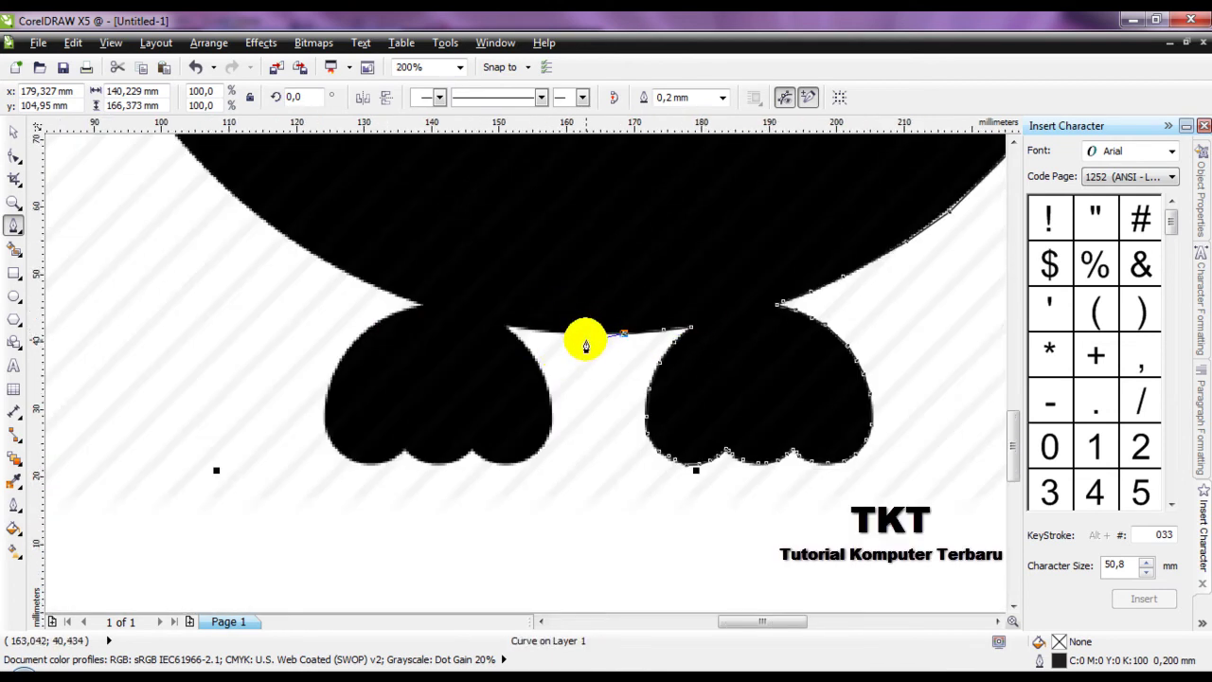
scroll(587, 344, up, 2)
click(570, 313)
click(443, 305)
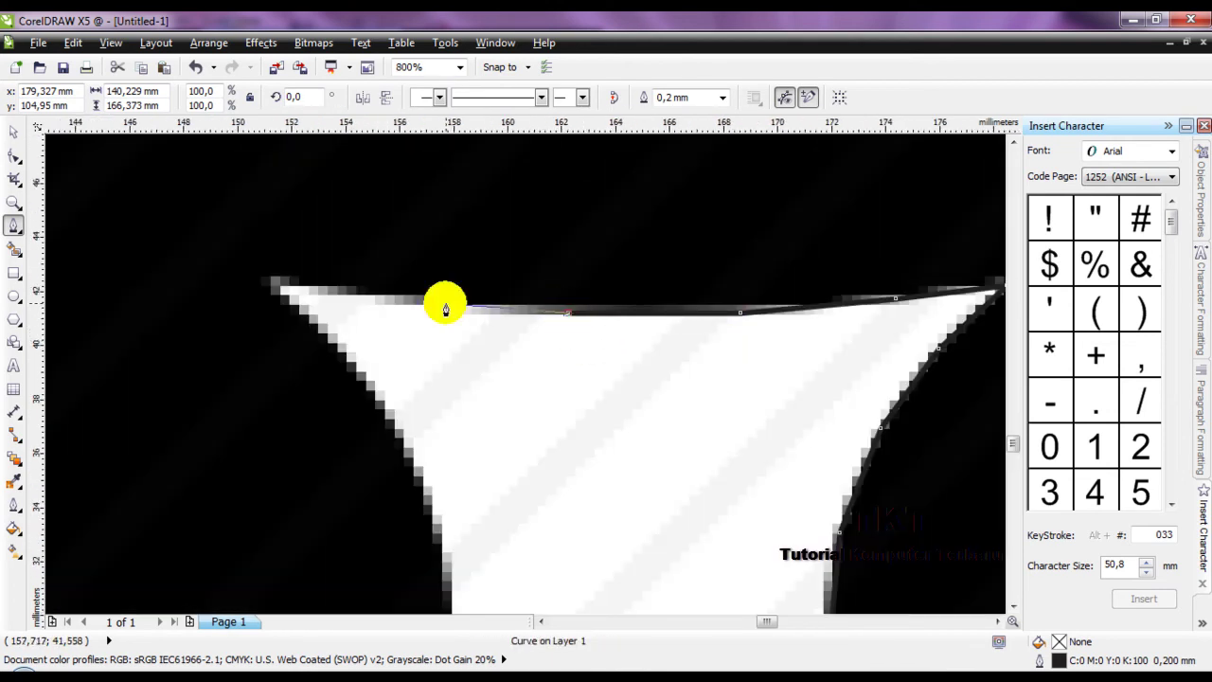
click(272, 286)
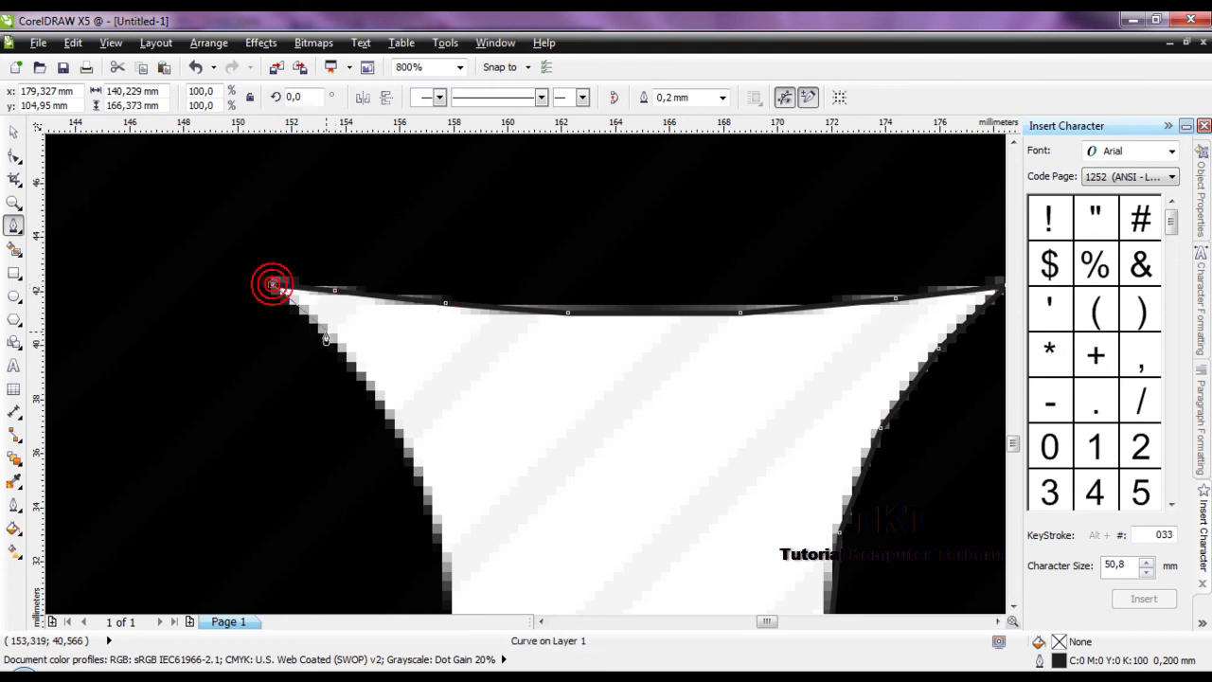
- Continue the silhouette down the left foot's inner side, past its widest point toward the inner toe
scroll(325, 343, down, 1)
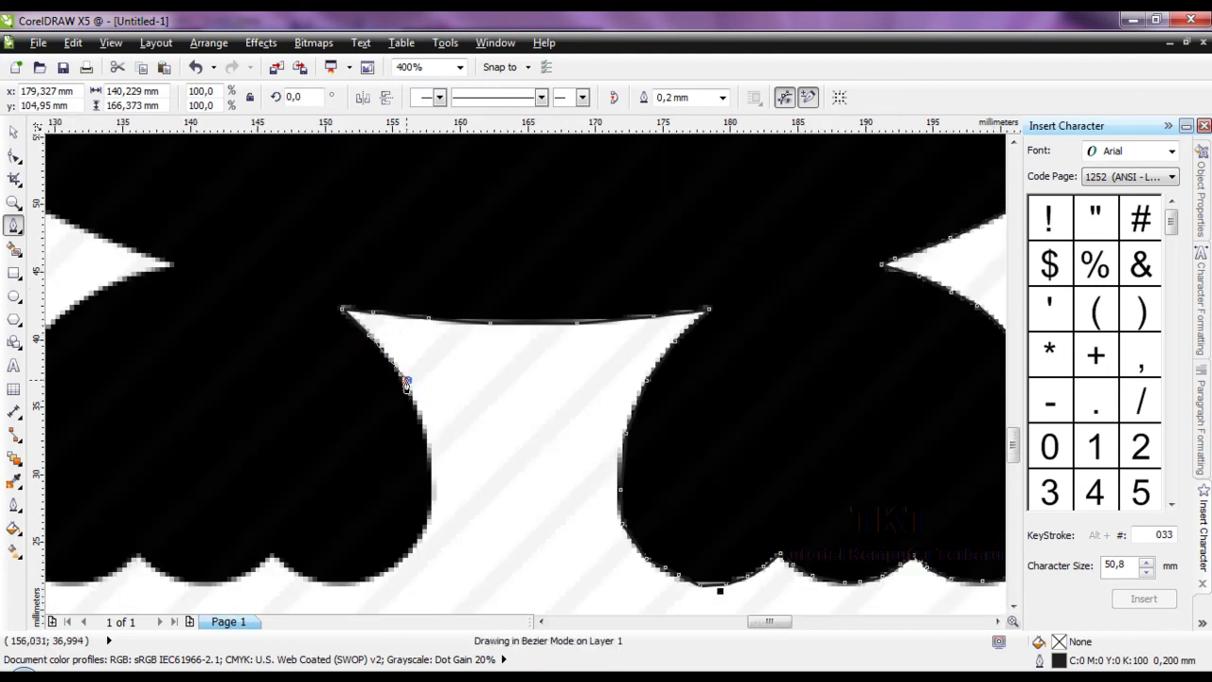
click(423, 428)
scroll(431, 507, up, 1)
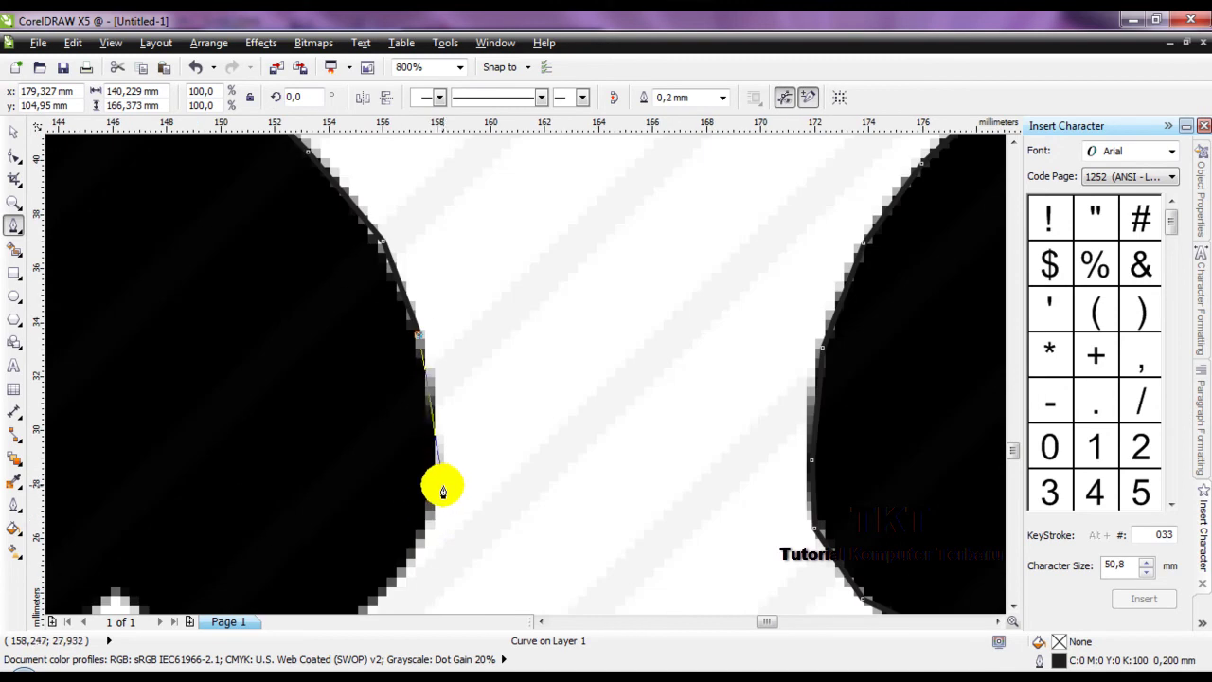
click(420, 533)
scroll(516, 478, down, 2)
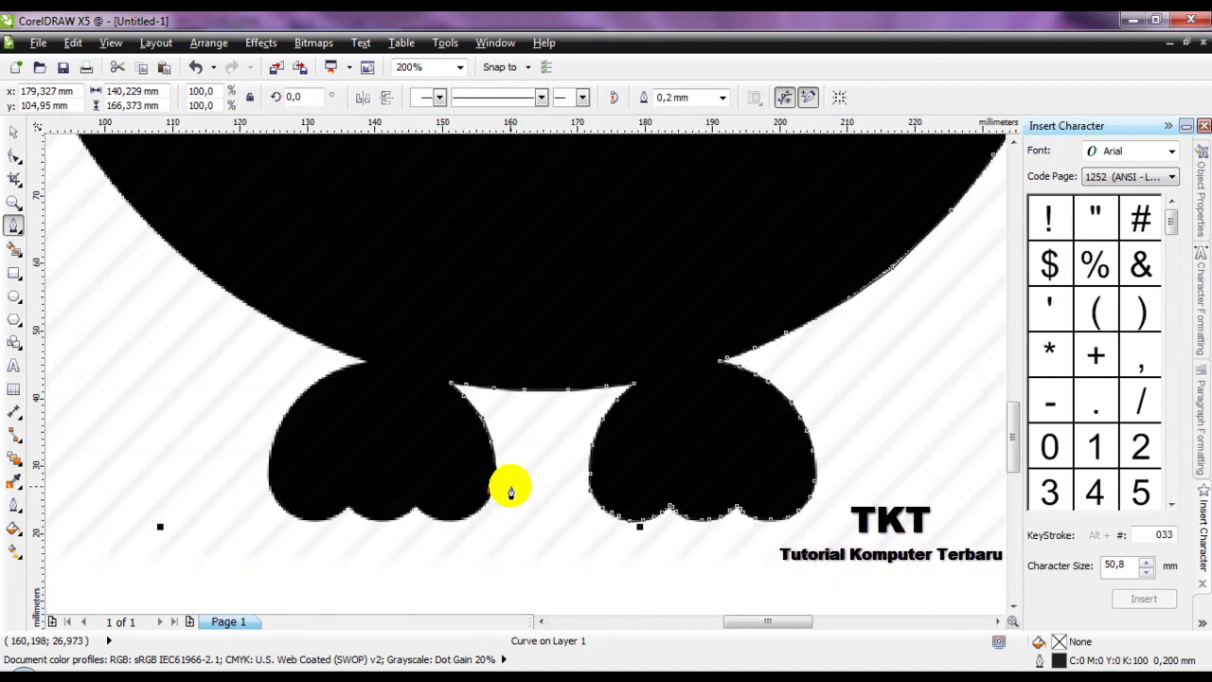
- Trace the silhouette under the left foot's inner toe and up to the first notch between the toes
scroll(467, 526, up, 2)
click(517, 497)
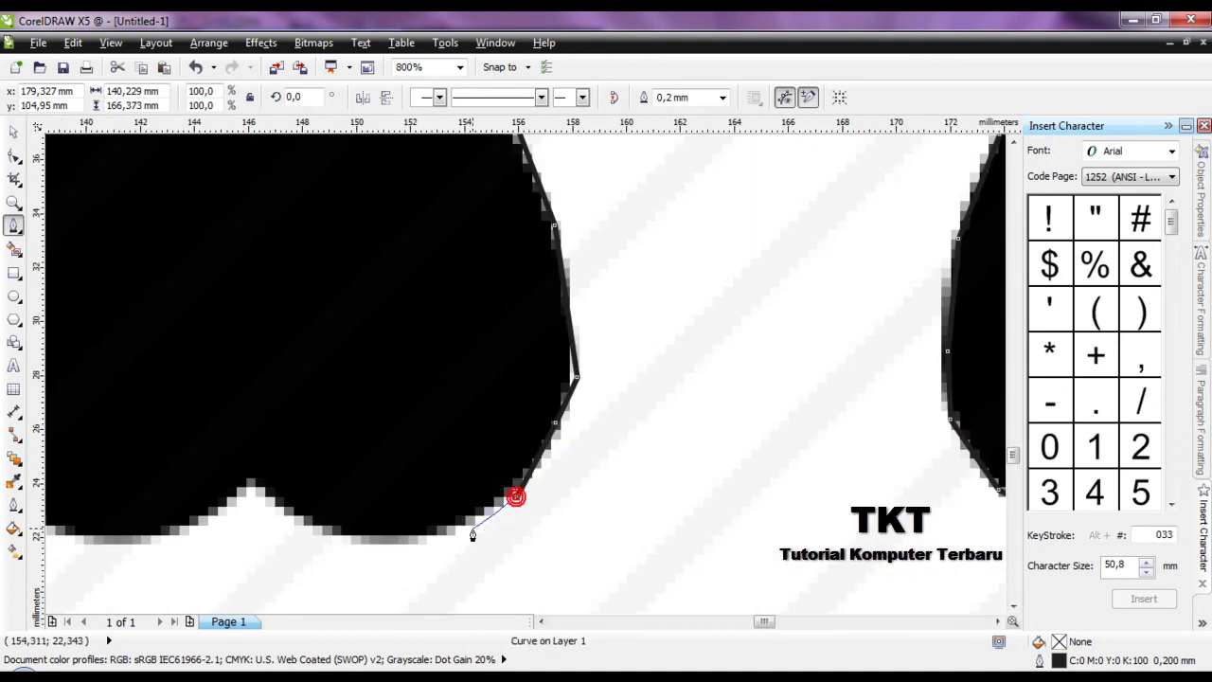
click(294, 513)
click(257, 483)
scroll(449, 477, down, 1)
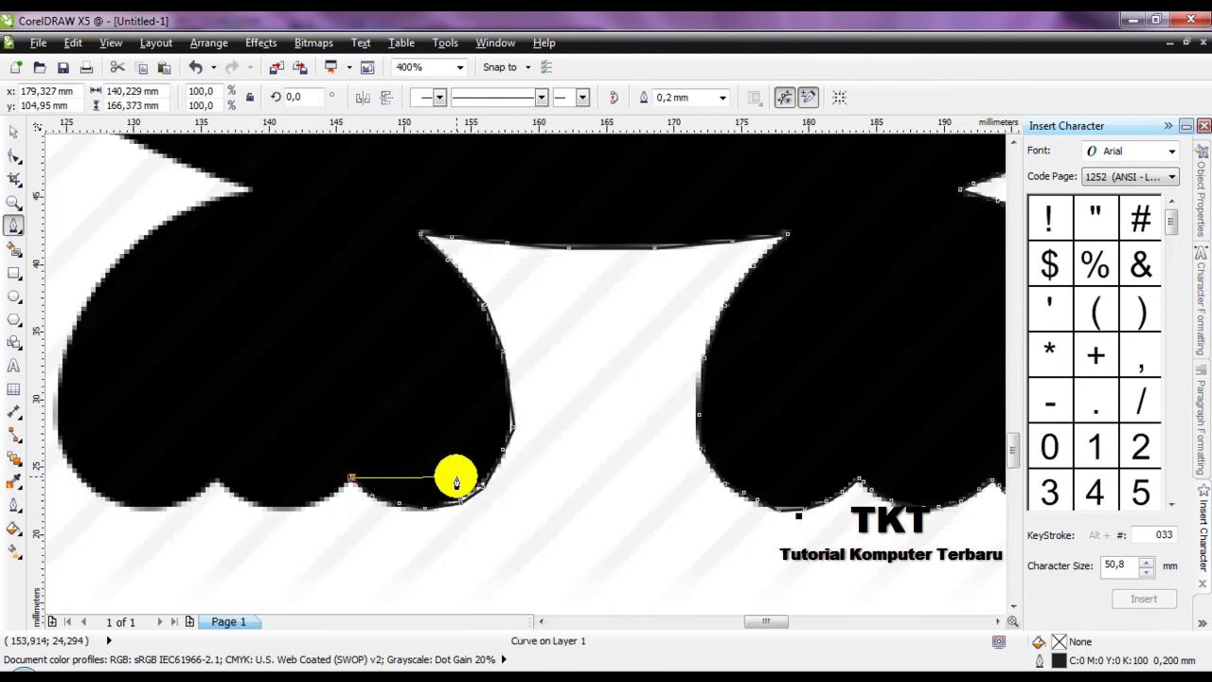
- Trace the left foot's outline down from the first toe notch and onto the middle toe's underside
scroll(350, 506, up, 2)
click(328, 425)
click(277, 472)
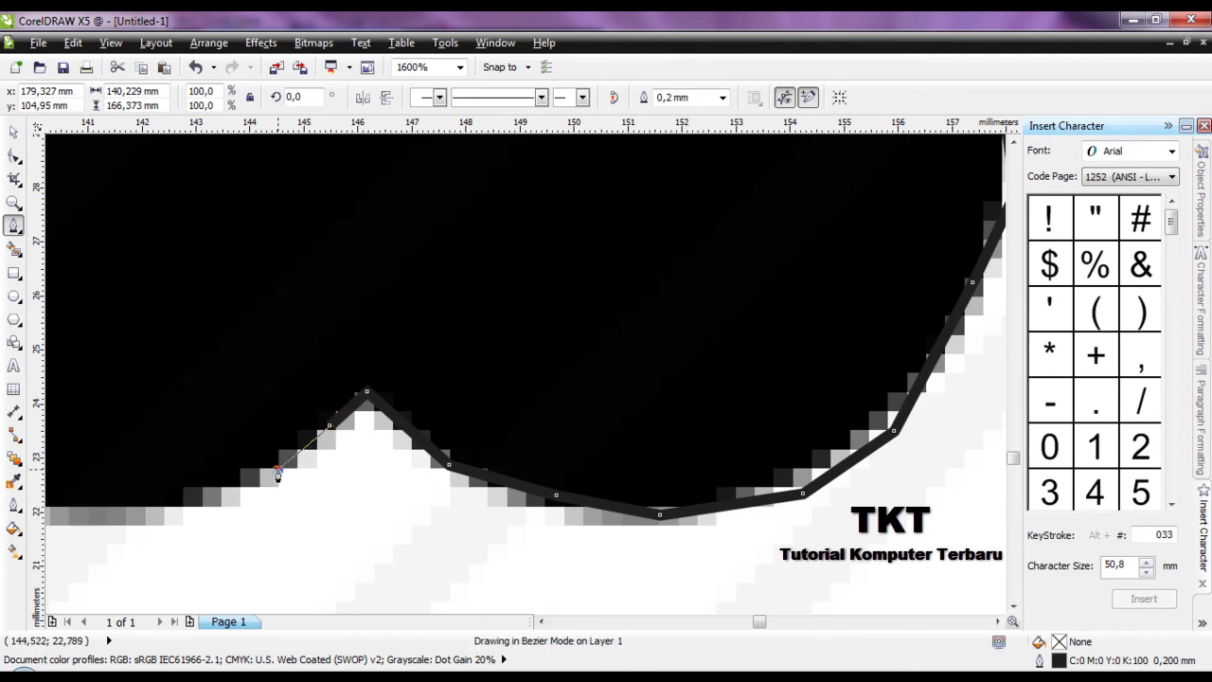
click(207, 501)
click(132, 517)
scroll(136, 514, down, 2)
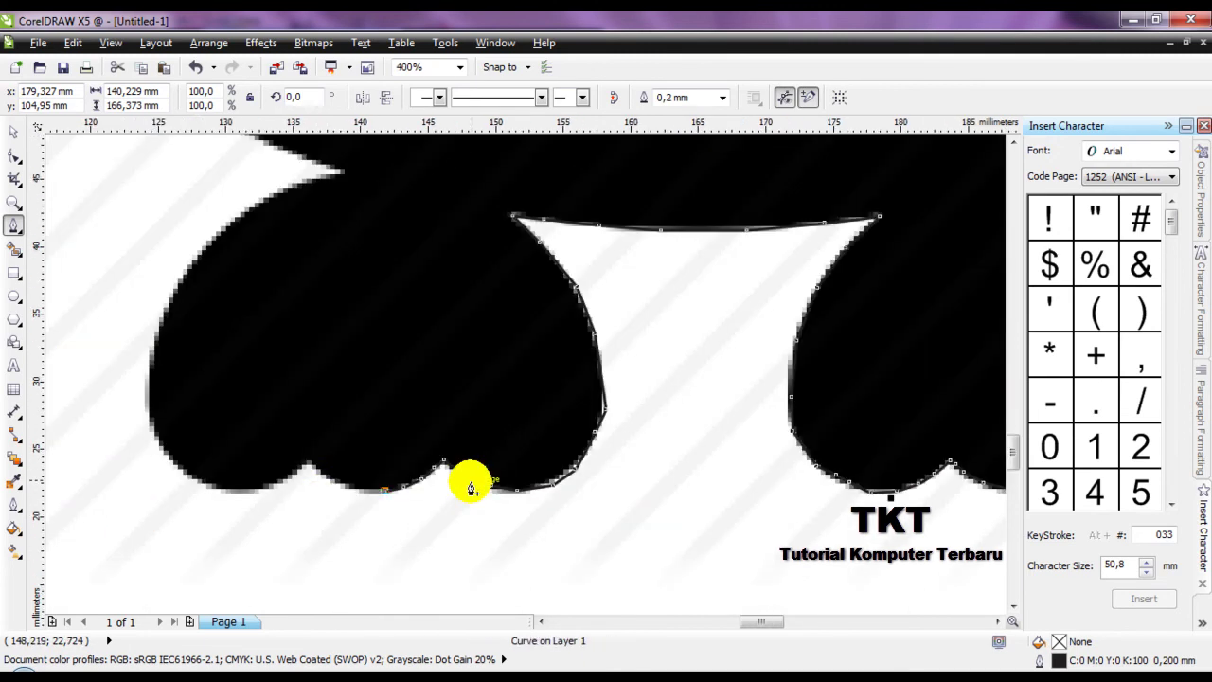
- Continue the silhouette under the left foot's middle toe and up to the second notch between the toes
scroll(398, 468, up, 2)
click(513, 465)
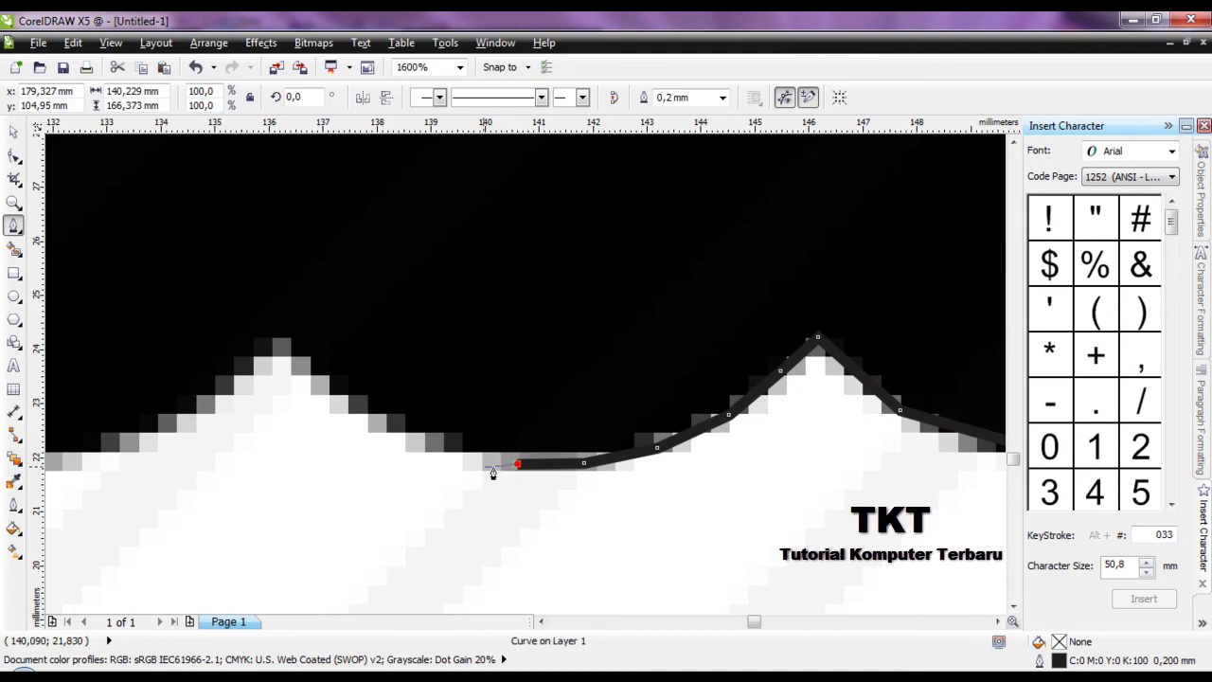
click(449, 453)
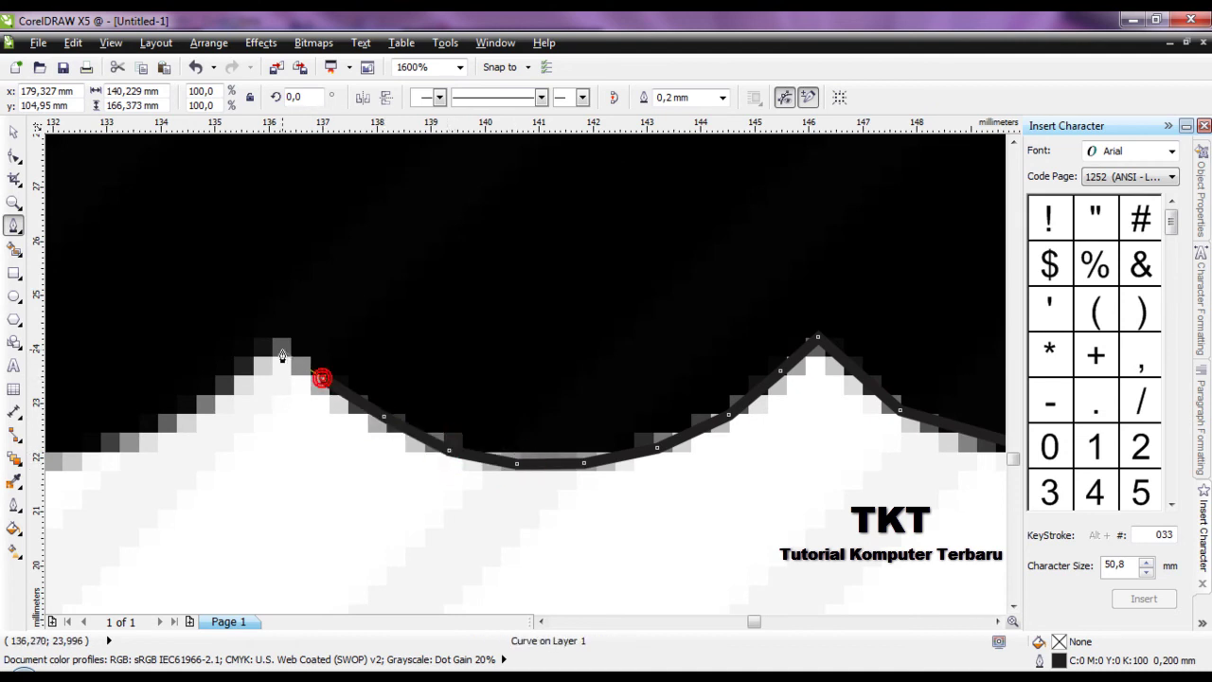
scroll(281, 349, down, 2)
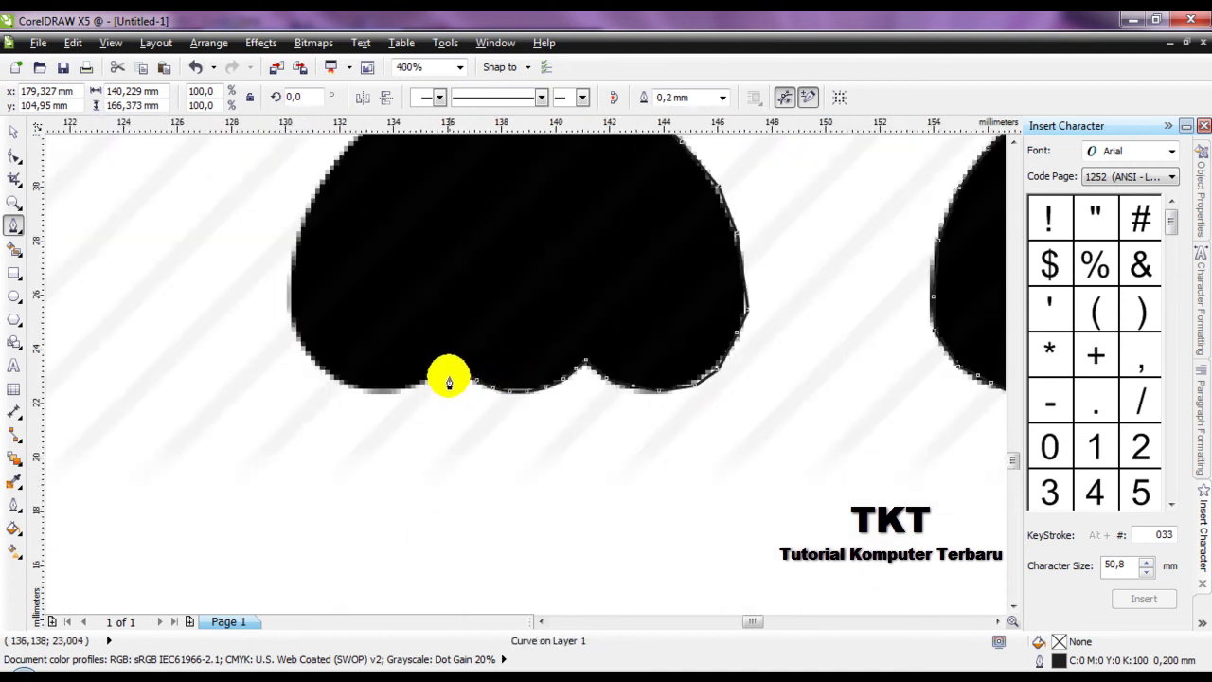
- Trace the silhouette from the left foot's second toe notch down and along the outer toe's underside
scroll(449, 379, up, 2)
click(412, 358)
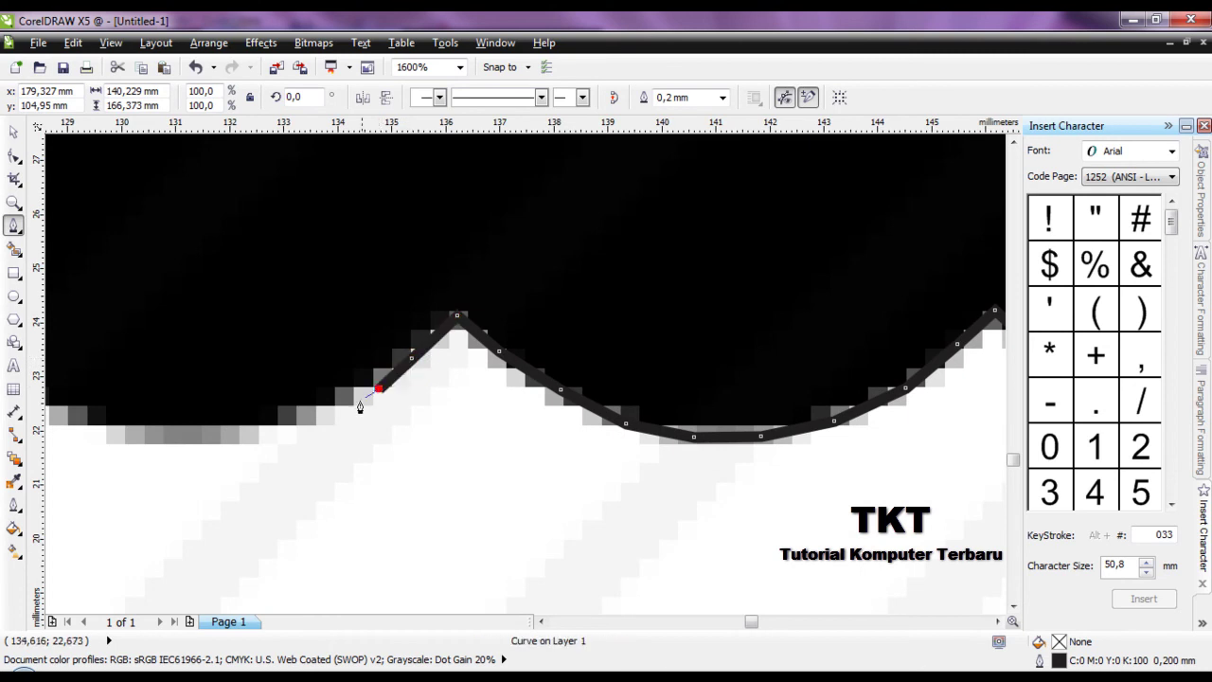
click(275, 427)
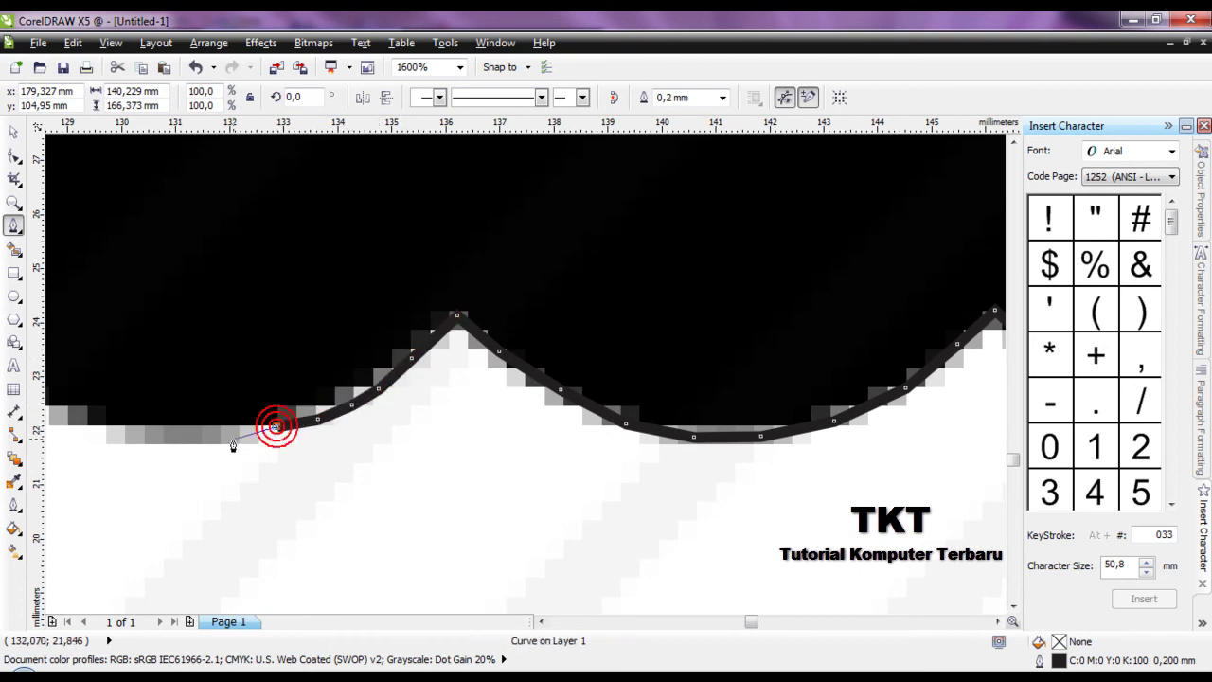
click(169, 445)
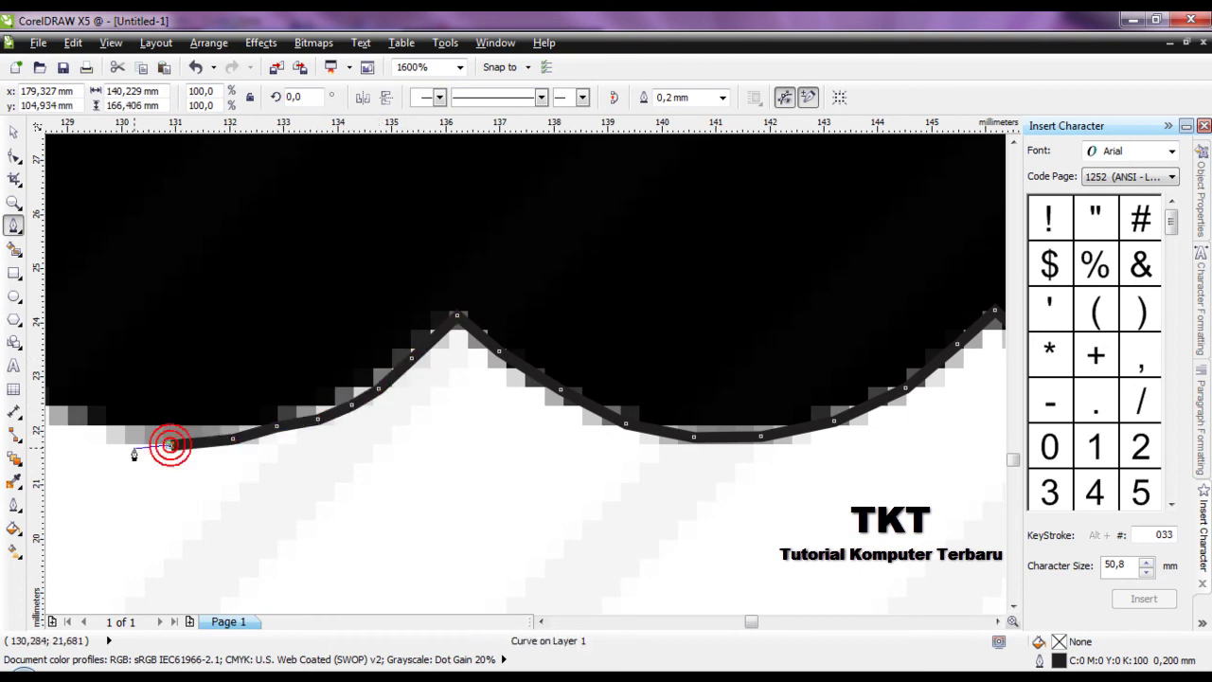
- Continue the silhouette around the left foot's outer toe and up its rounded lower outer corner
scroll(162, 469, down, 2)
scroll(373, 464, up, 2)
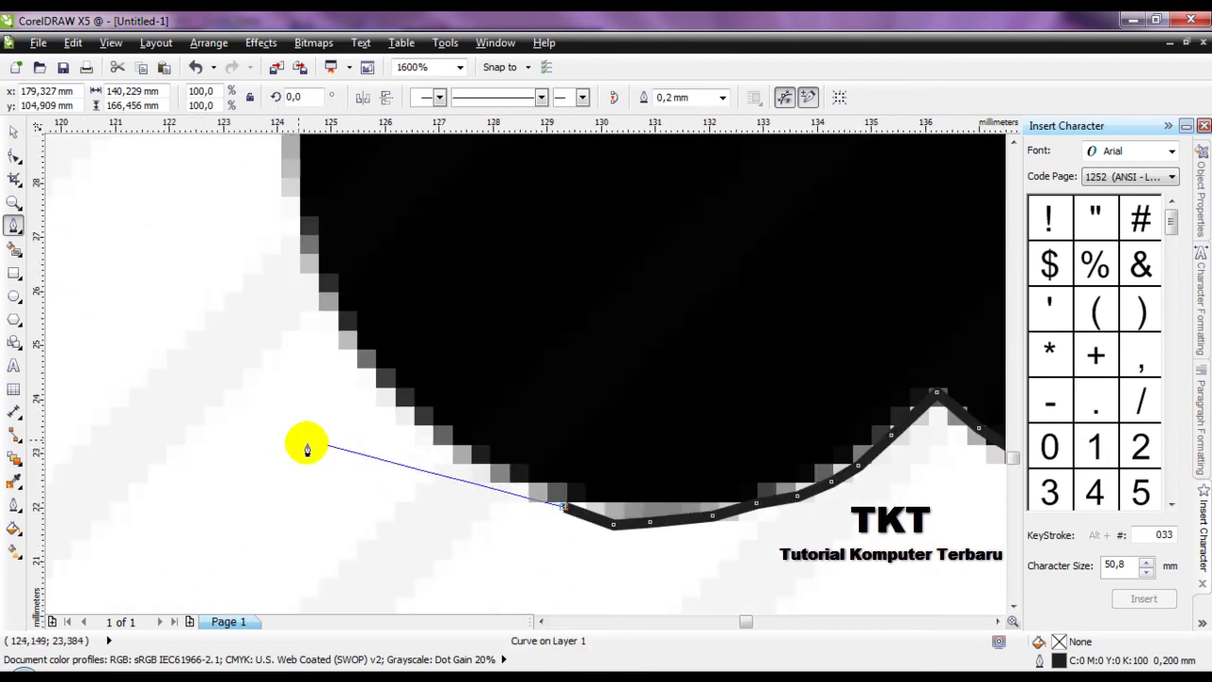
click(459, 465)
click(391, 386)
click(359, 351)
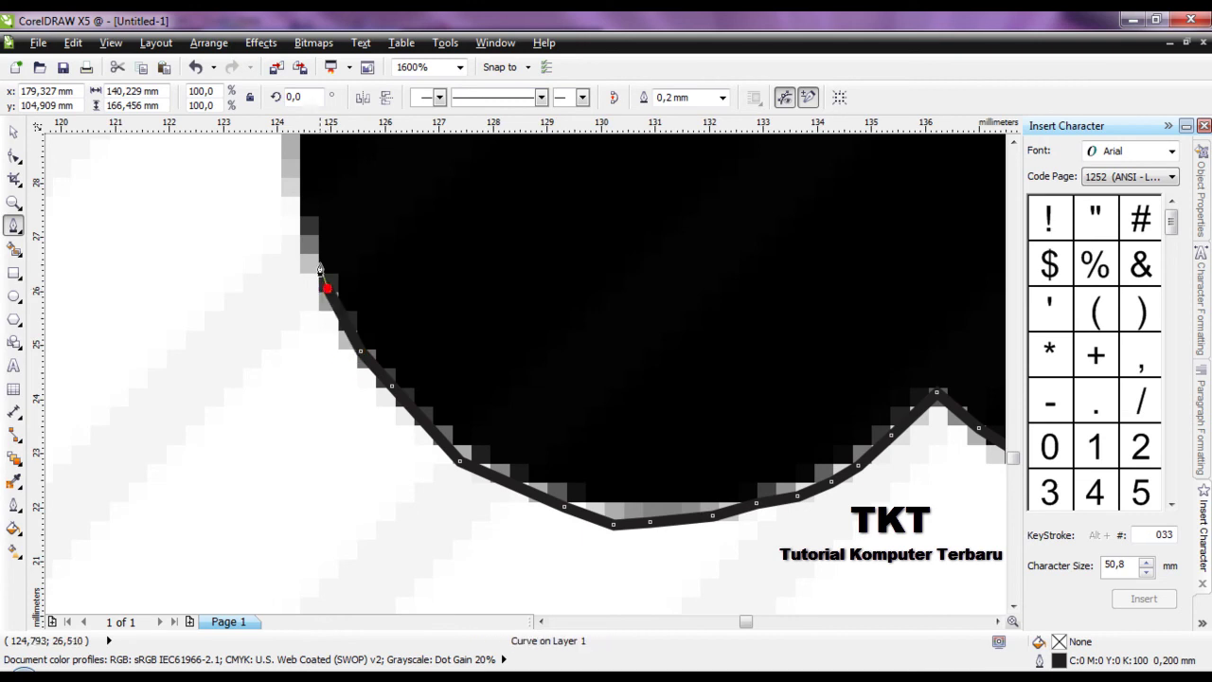
- Trace the left foot's outer side upward past its widest point to the start of the foot's upper curve
scroll(357, 376, down, 2)
scroll(400, 347, up, 2)
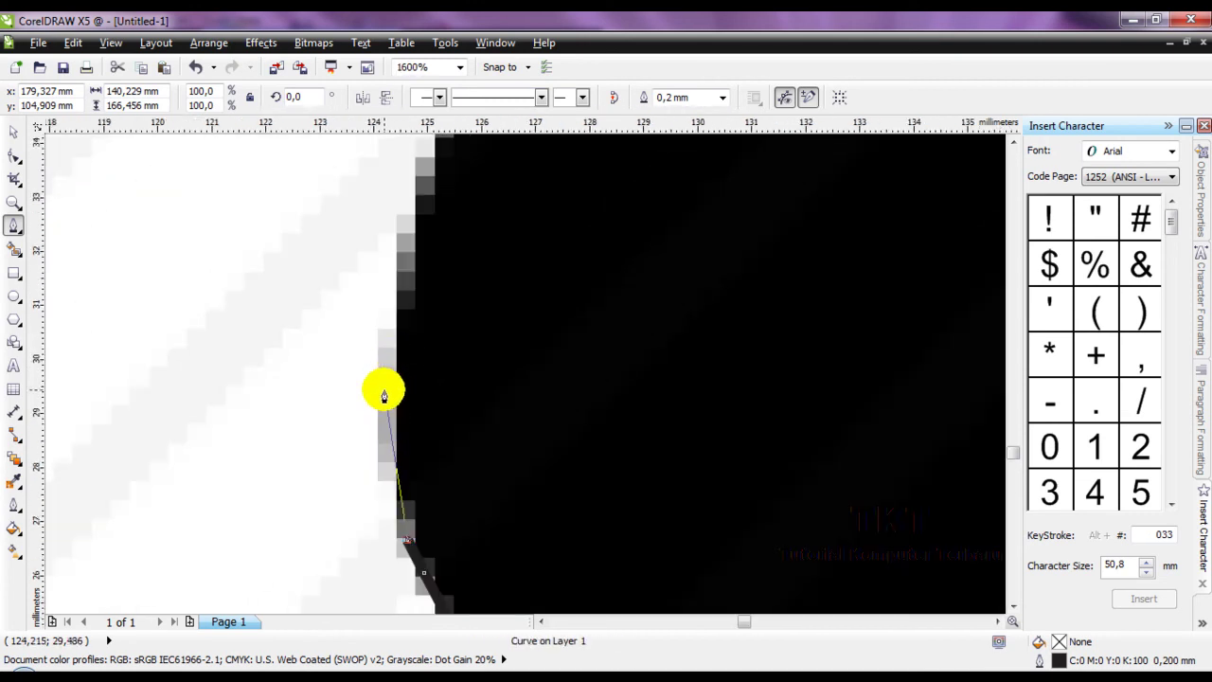
click(374, 429)
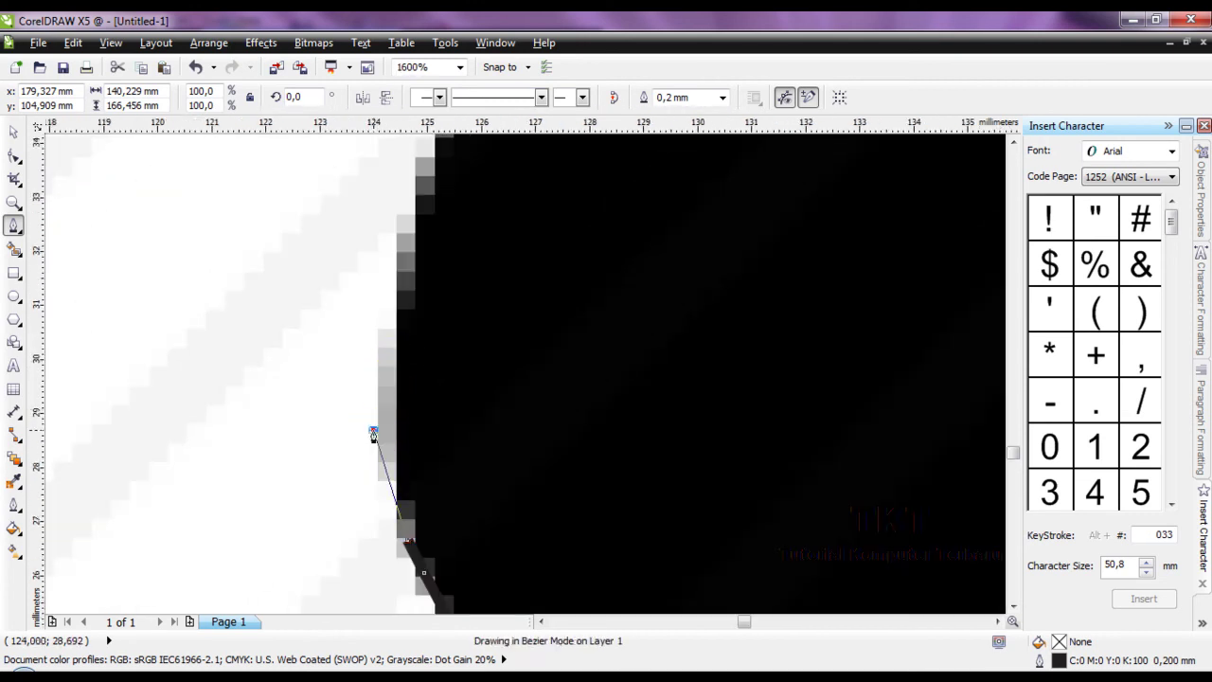
click(388, 300)
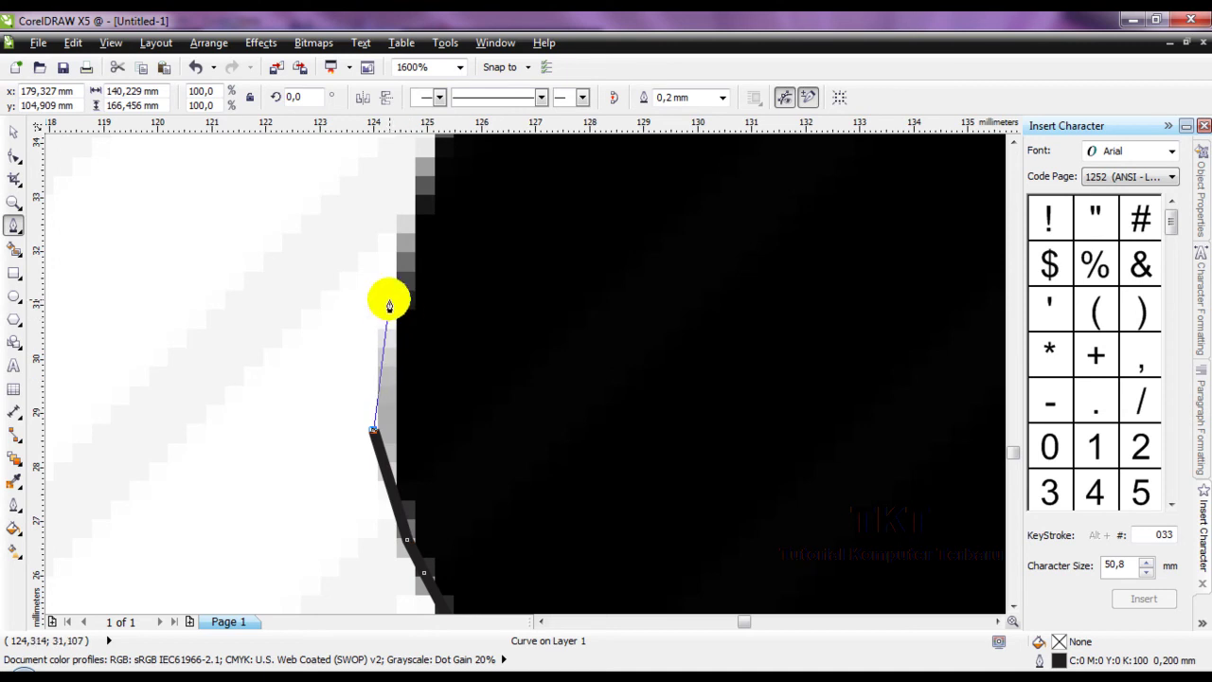
scroll(330, 601, down, 2)
drag(344, 595, 370, 498)
scroll(370, 498, up, 1)
click(351, 438)
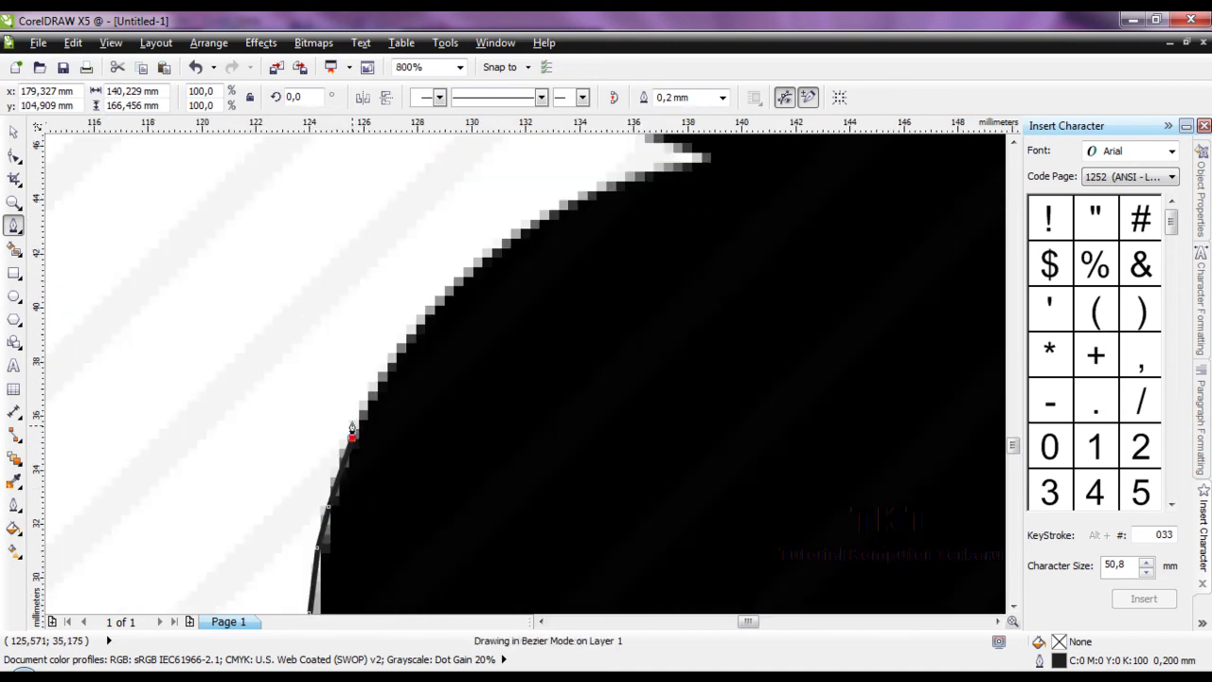
- Follow the left foot's upper curve to the sharp corner where the foot meets the body
drag(391, 355, 396, 349)
click(410, 336)
click(470, 276)
click(534, 225)
click(595, 191)
click(706, 163)
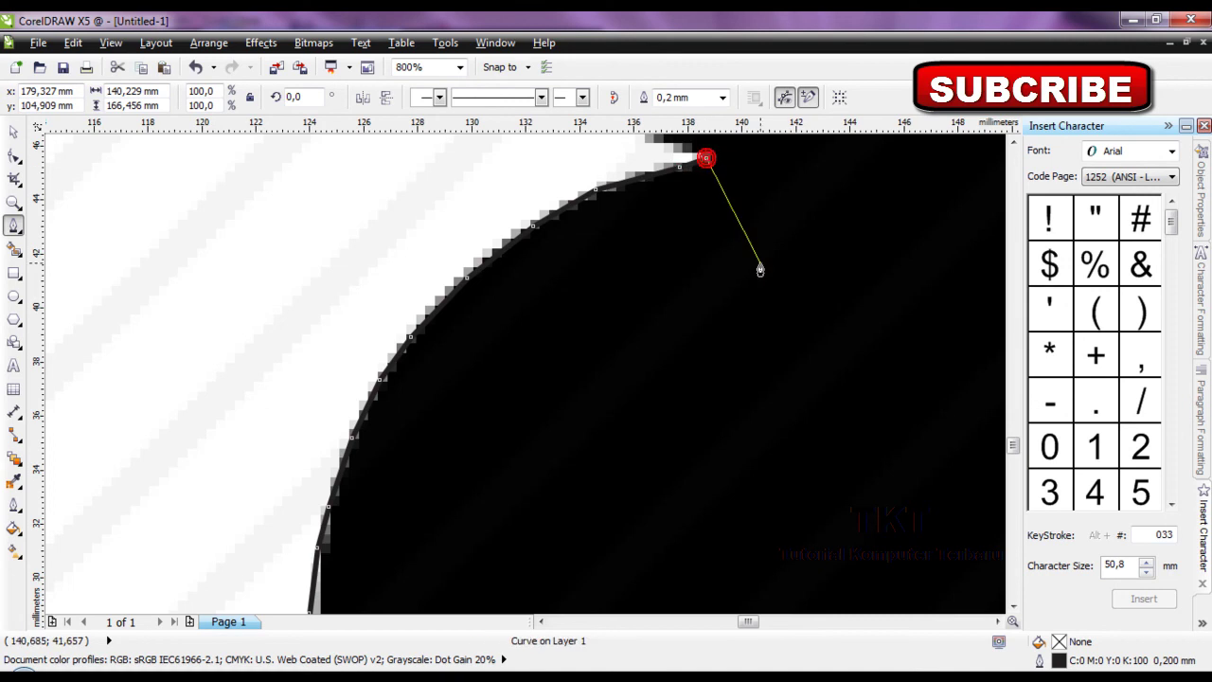
- Start tracing the body's lower-left edge, going up and outward from the corner above the left foot
scroll(812, 205, down, 3)
scroll(793, 198, up, 2)
scroll(777, 360, down, 2)
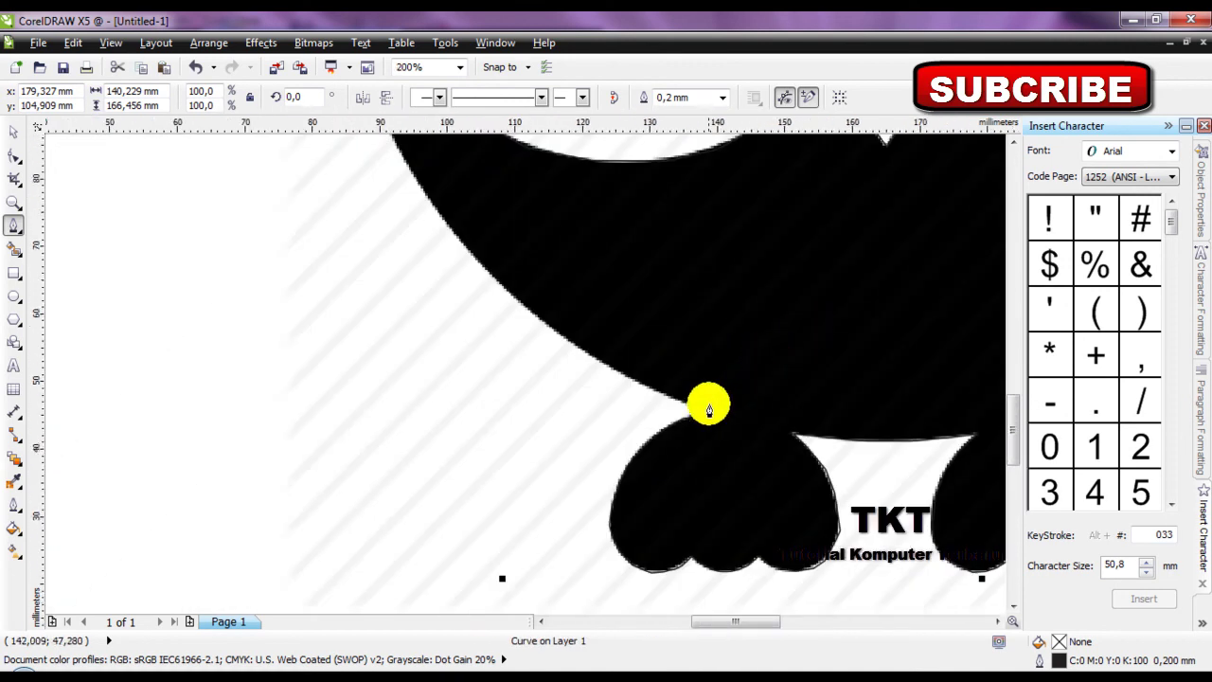
scroll(663, 397, up, 4)
click(620, 391)
click(480, 329)
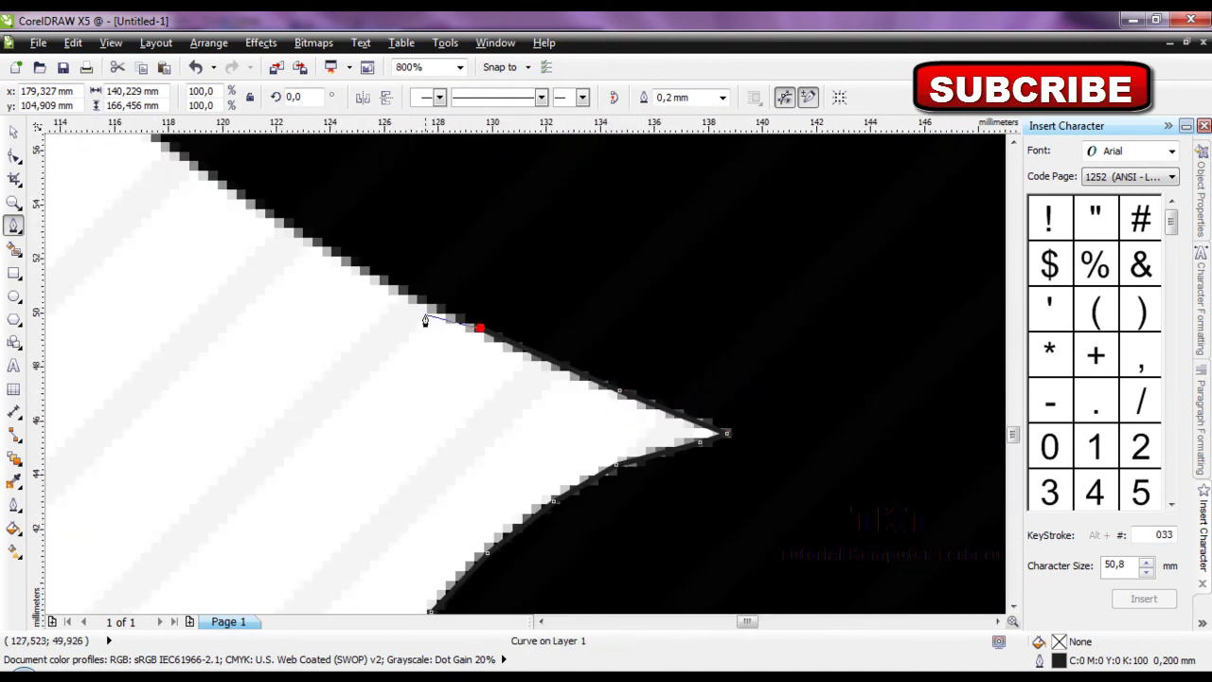
- Continue the silhouette farther along the curved lower-left edge of the owl's body
scroll(871, 473, down, 3)
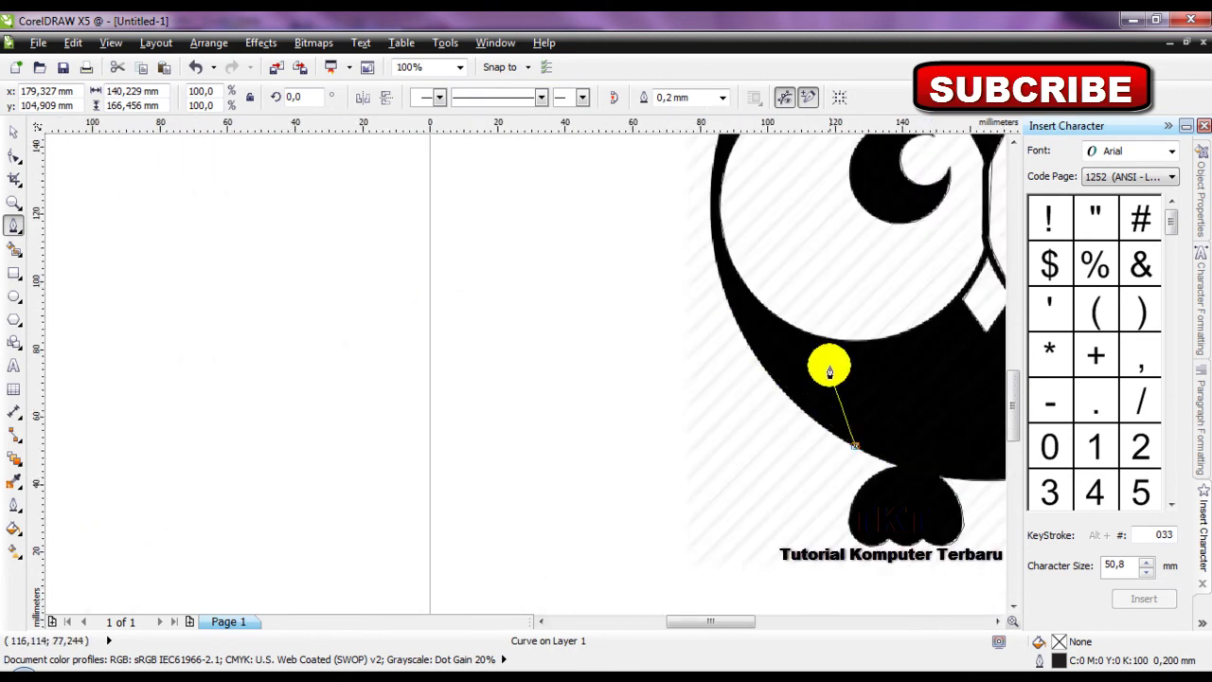
scroll(805, 369, up, 2)
scroll(792, 398, down, 2)
scroll(792, 414, up, 3)
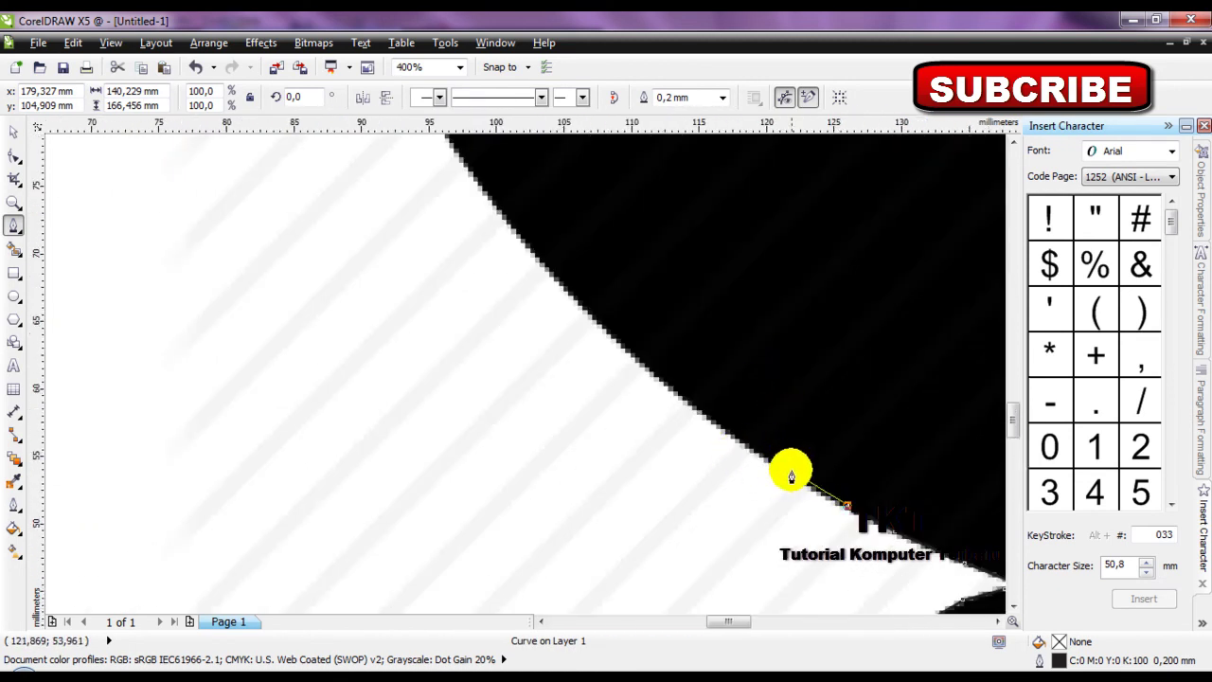
click(689, 403)
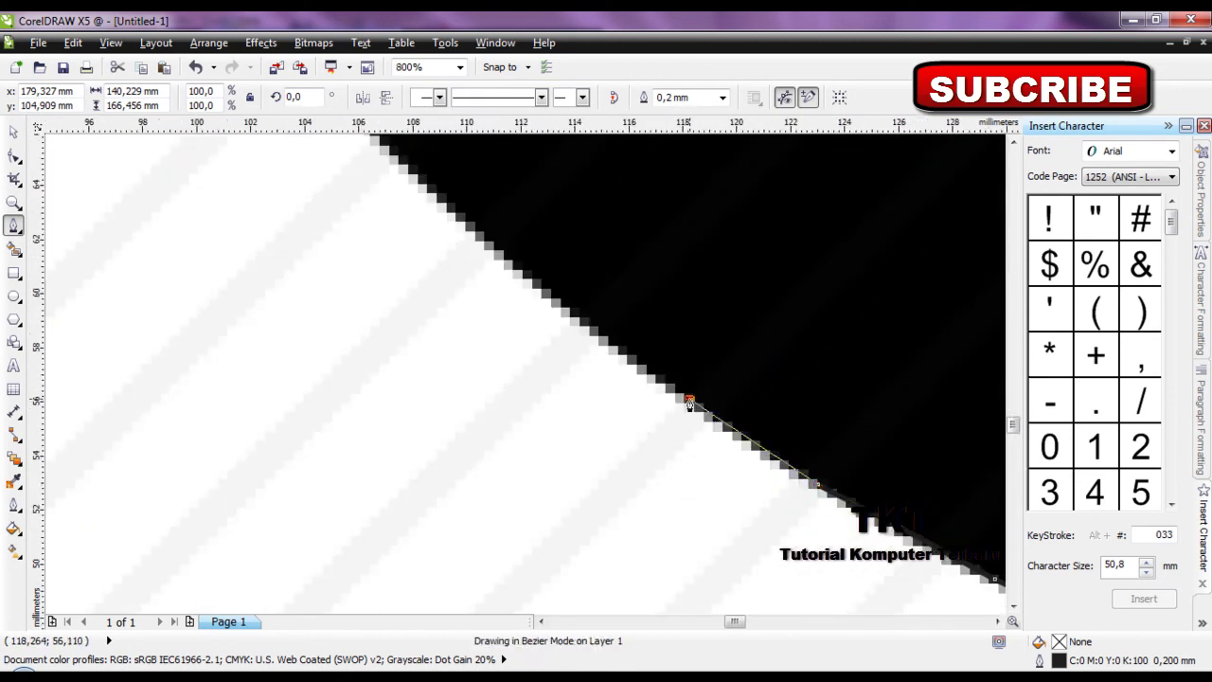
click(533, 285)
- Trace the steepening left side of the body up toward the level of the left eye's lower edge
scroll(742, 428, down, 2)
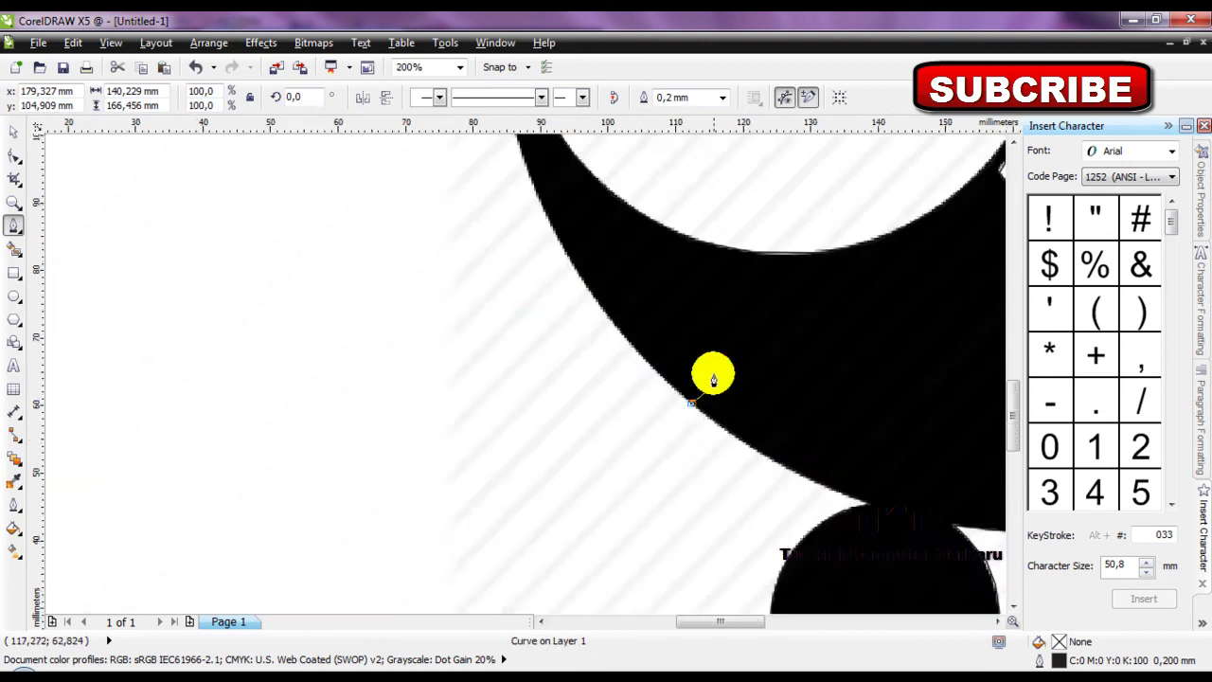
scroll(628, 357, up, 2)
click(574, 326)
click(497, 241)
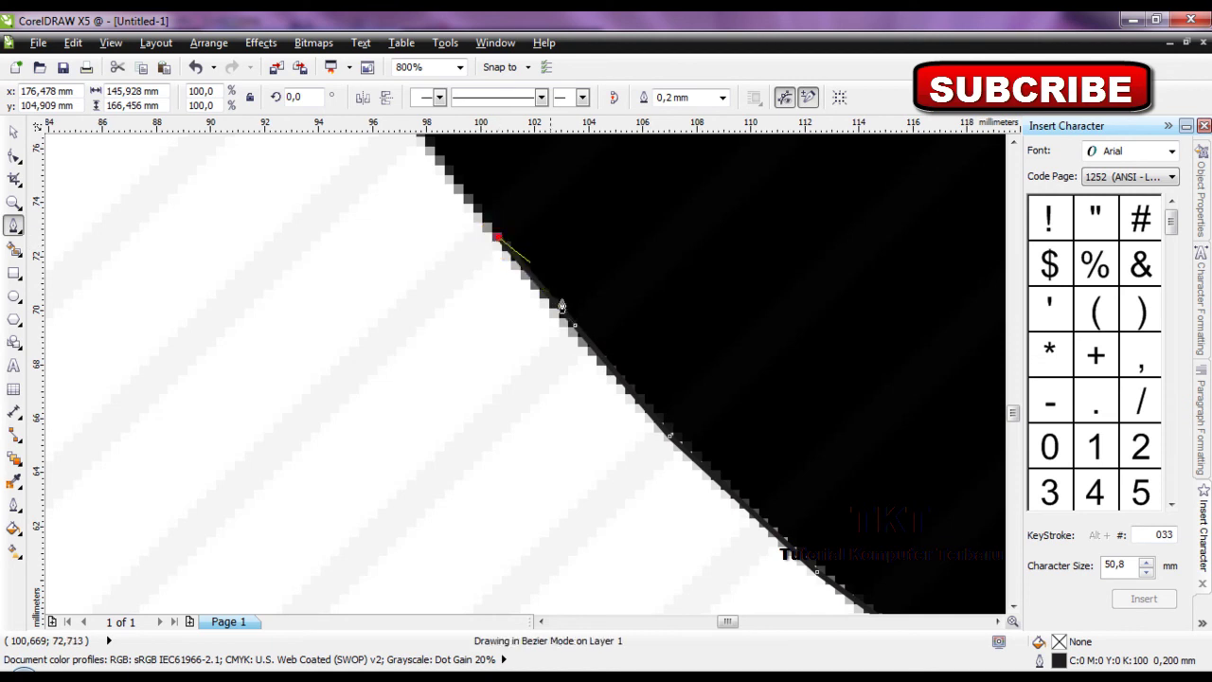
scroll(690, 426, down, 2)
scroll(590, 338, up, 2)
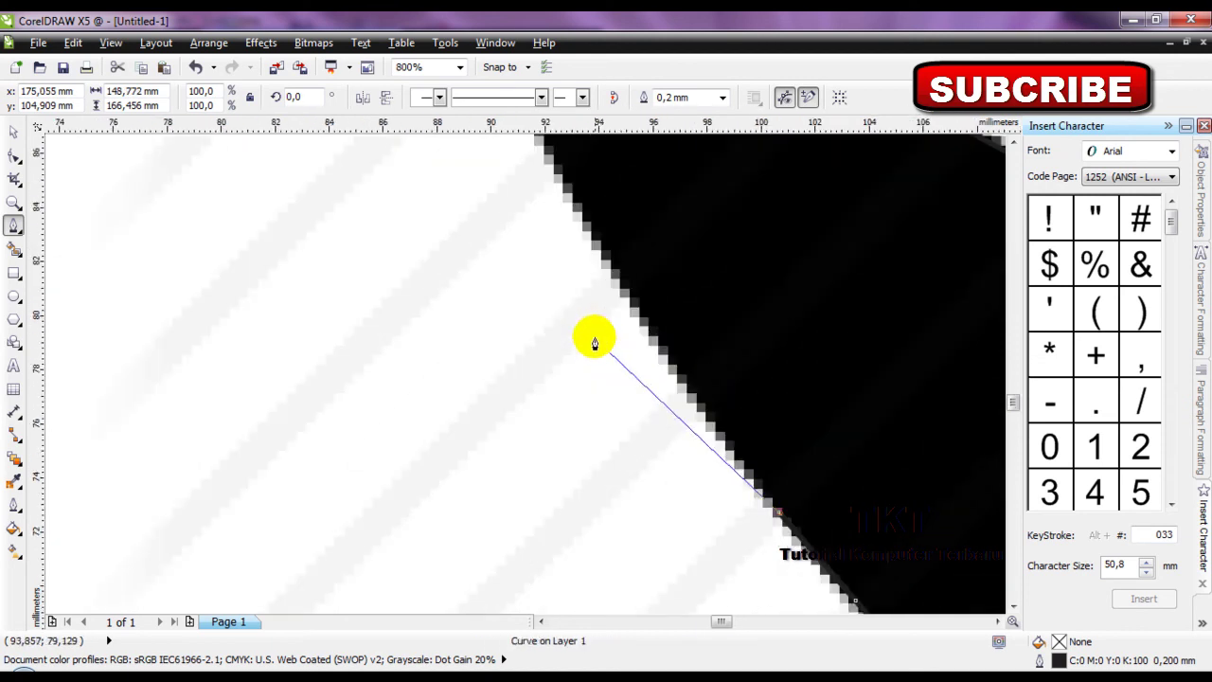
click(644, 330)
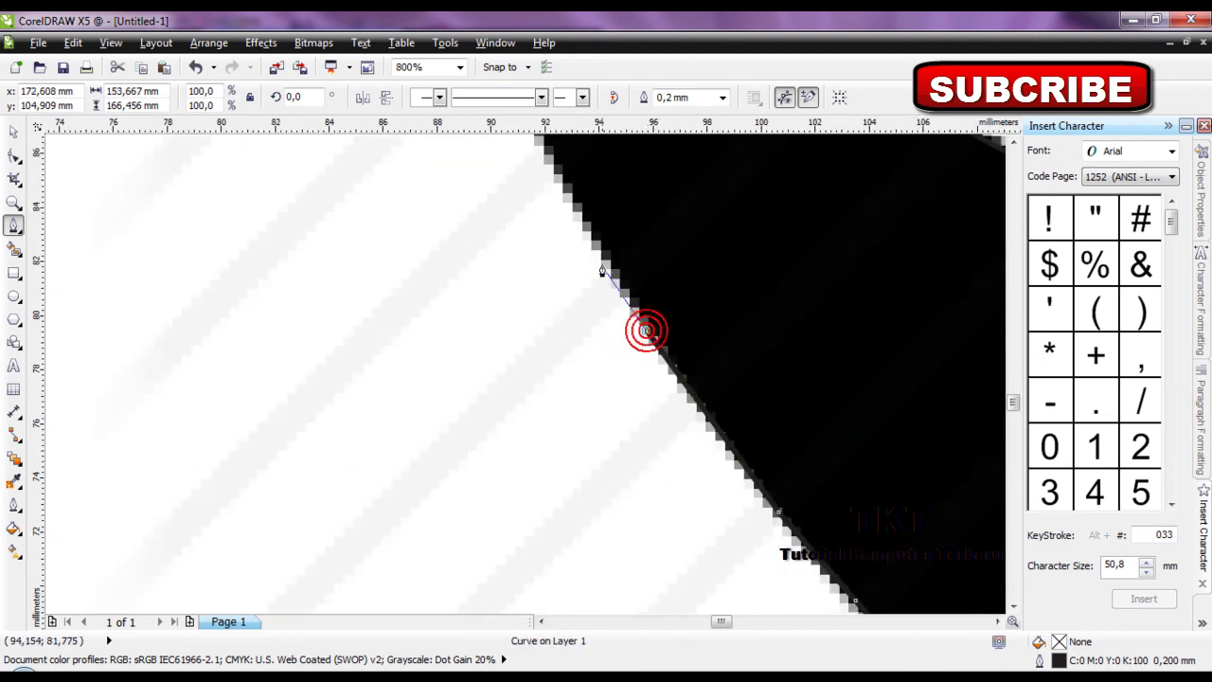
click(568, 204)
- Continue the silhouette up the body's left side along the narrowing band beside the left eye's lower half
scroll(568, 199, down, 2)
scroll(772, 473, up, 2)
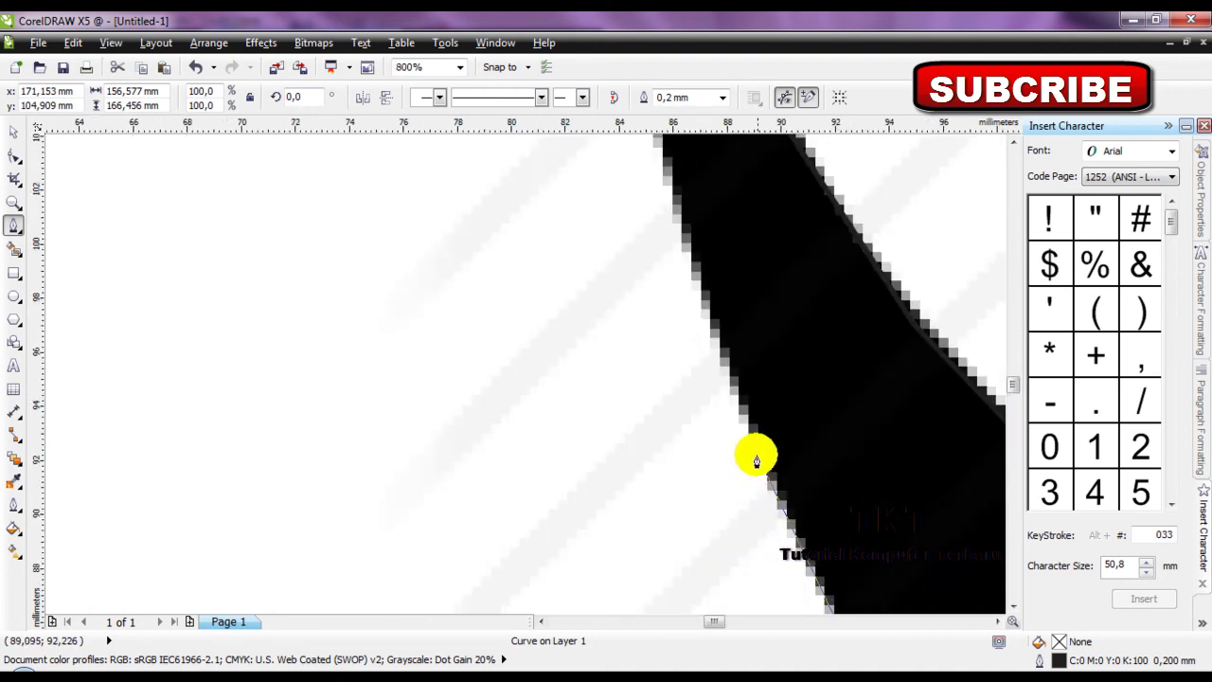
click(745, 405)
click(701, 289)
scroll(769, 276, down, 2)
scroll(739, 208, up, 2)
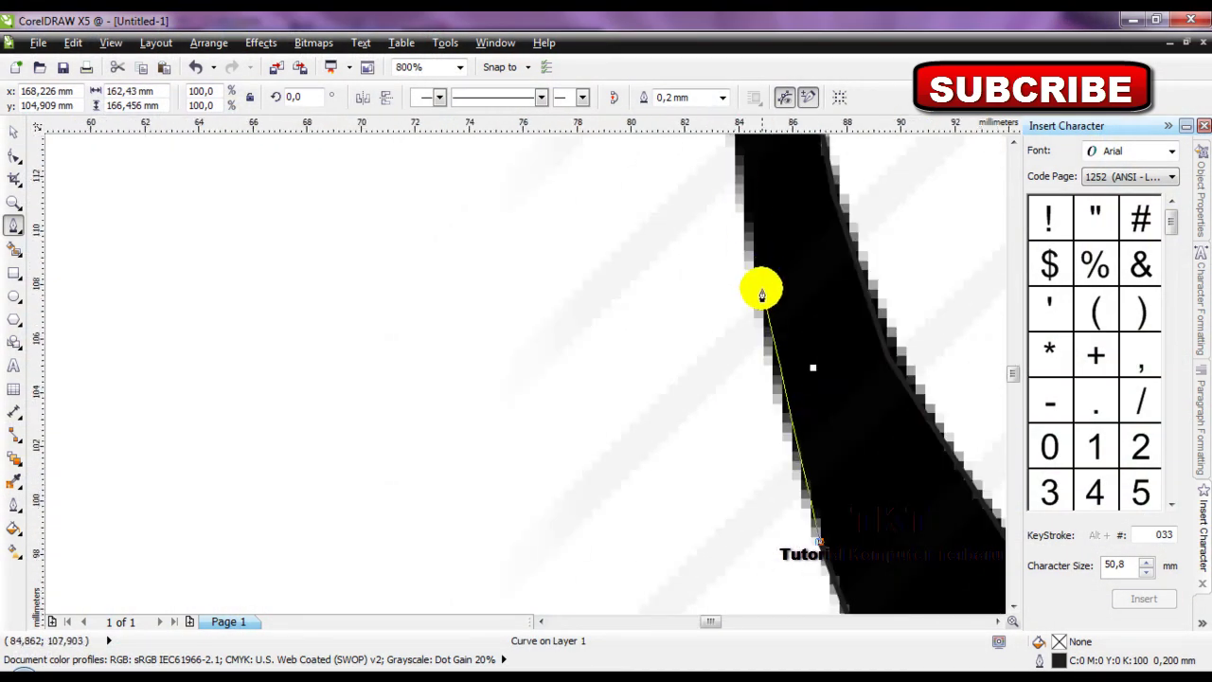
click(761, 304)
click(738, 179)
- Trace the head's left side past its widest point beside the eye and up to the left ear's base corner
scroll(722, 316, down, 2)
scroll(730, 318, up, 2)
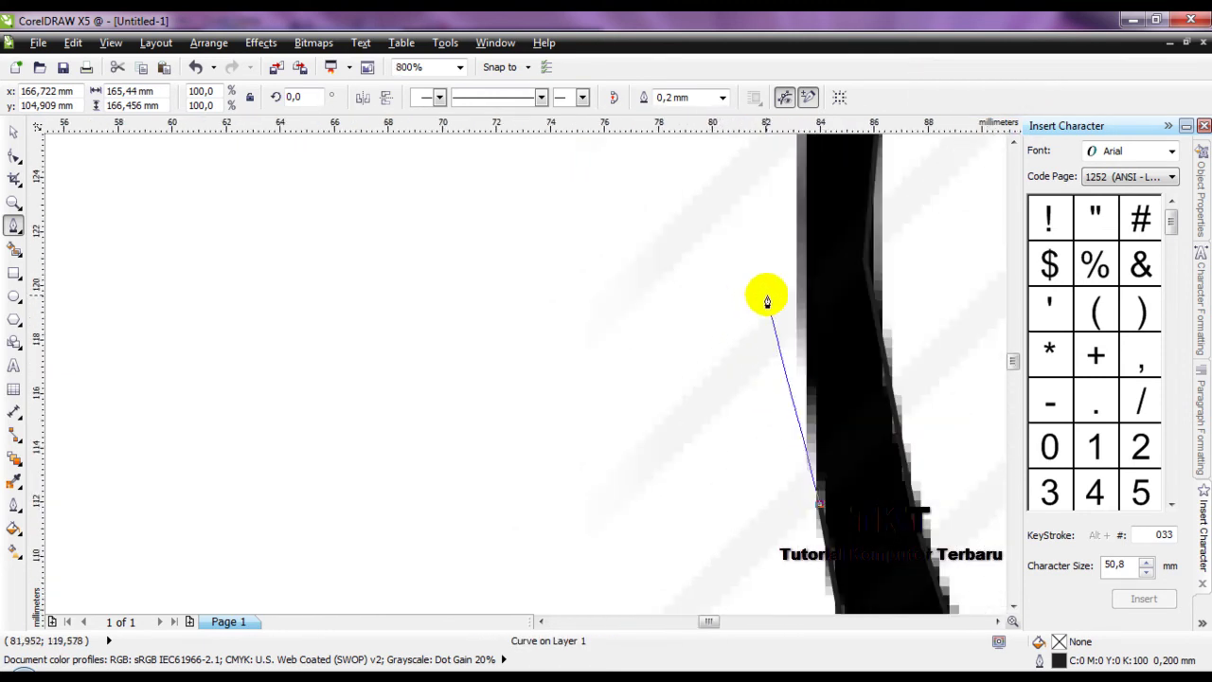
click(800, 285)
scroll(771, 360, down, 2)
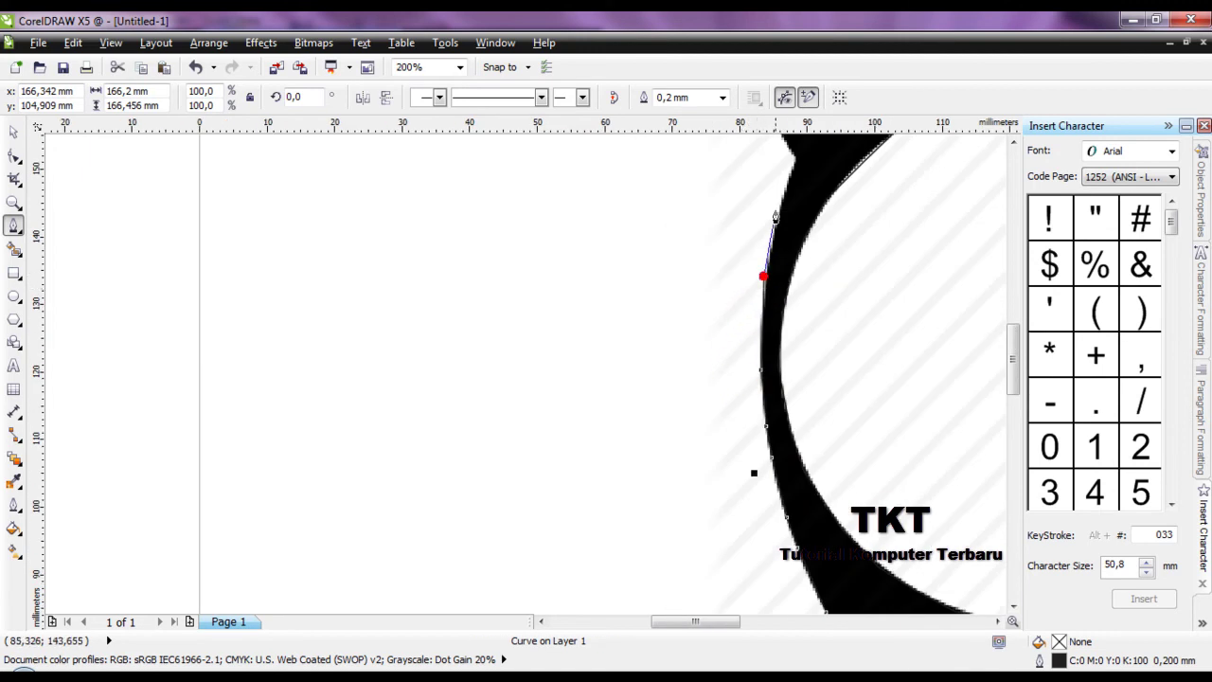
click(794, 159)
- Trace the left ear's outer edge from its base corner up to just below the tip
scroll(771, 262, down, 1)
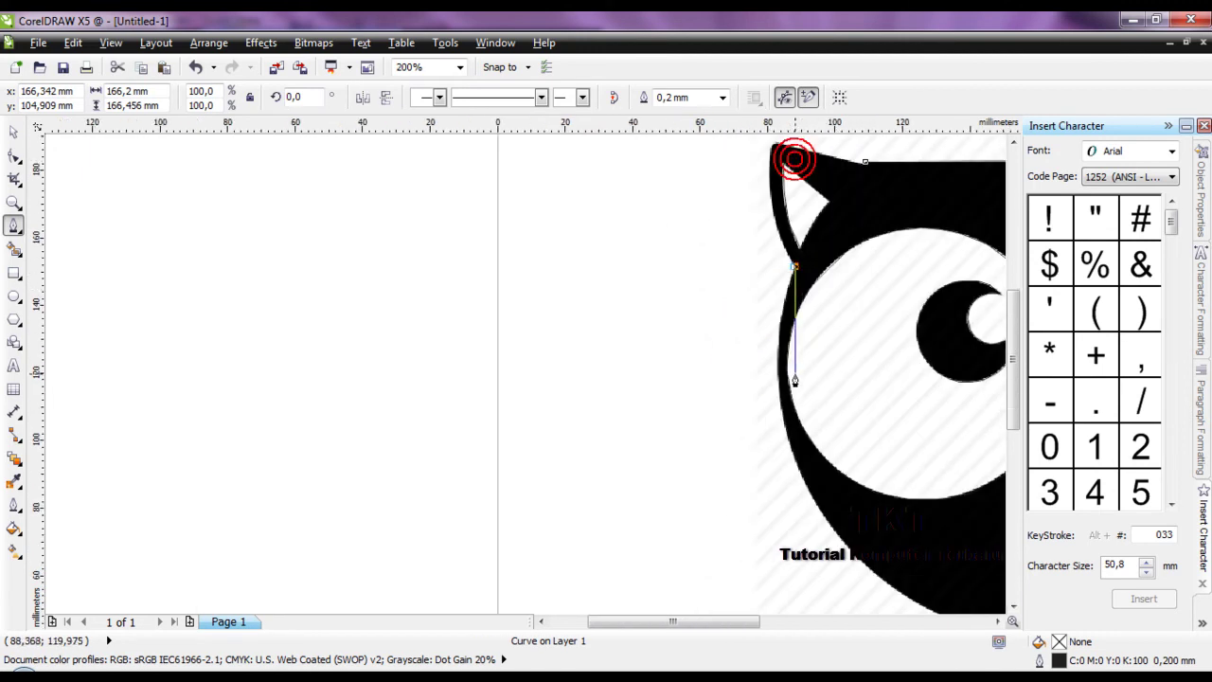
scroll(787, 259, up, 2)
click(852, 243)
scroll(815, 201, down, 3)
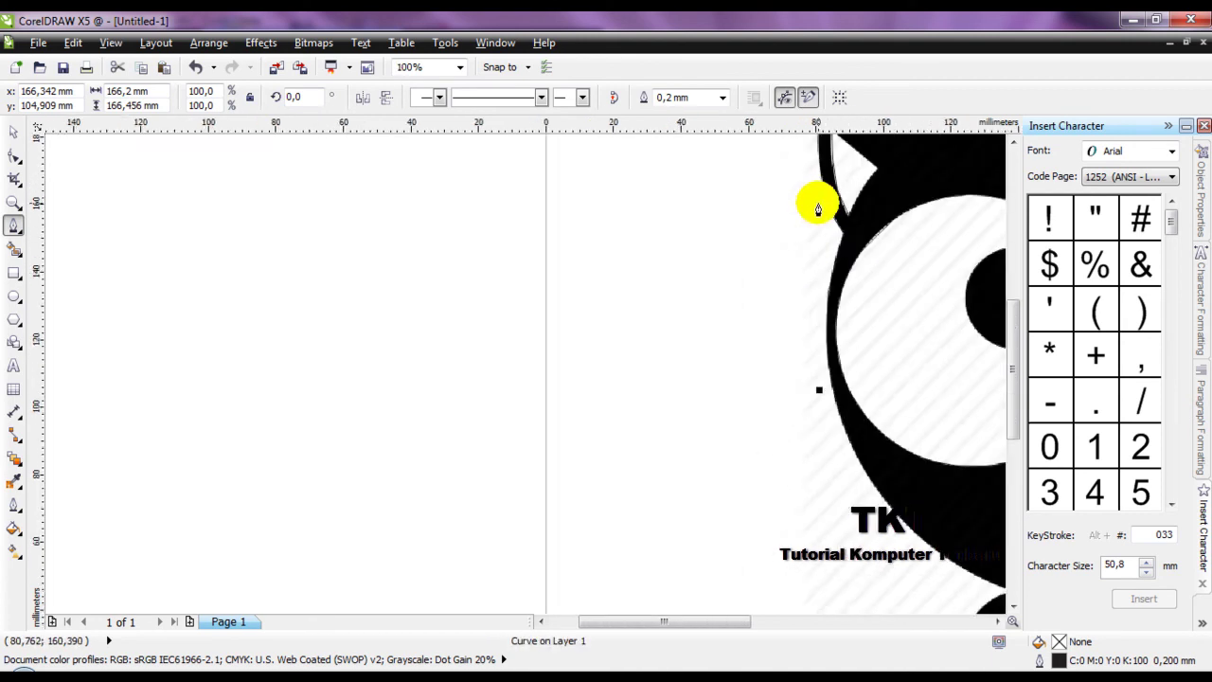
scroll(815, 186, up, 4)
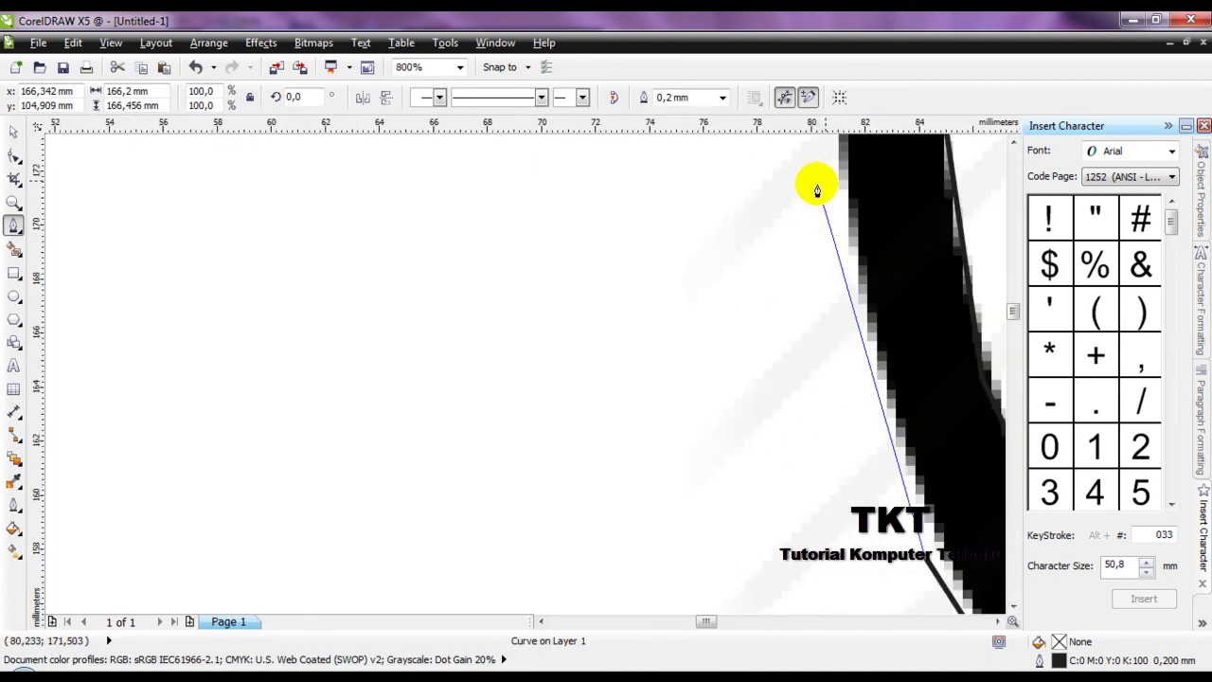
click(849, 152)
scroll(846, 154, down, 2)
scroll(743, 341, up, 2)
click(768, 258)
- Outline the rounded tip of the left ear
scroll(713, 386, down, 2)
scroll(737, 290, up, 2)
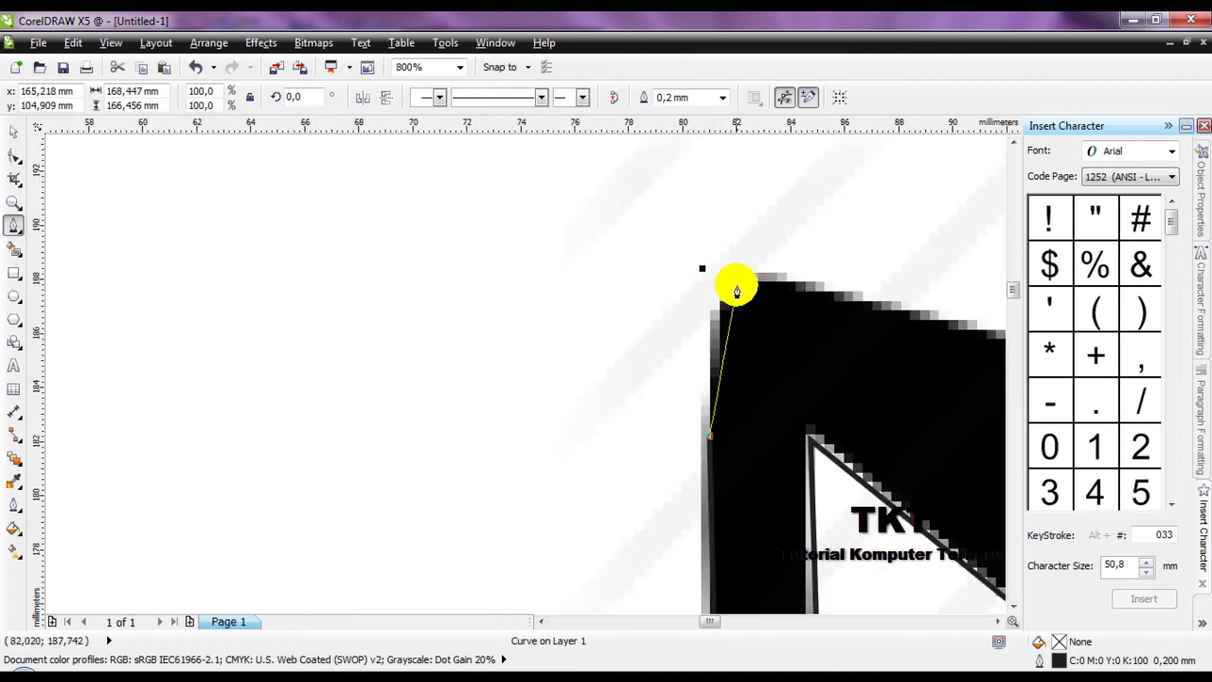
click(725, 288)
click(765, 272)
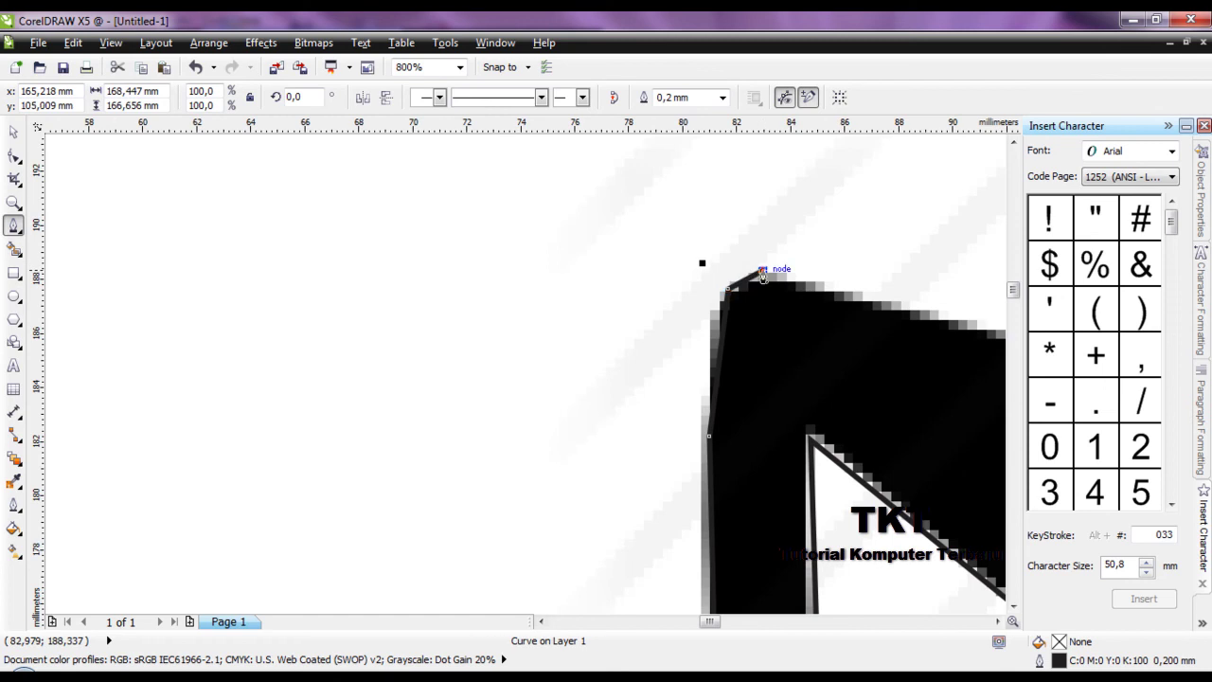
- Trace the left ear's sloping top edge from the tip down to the dip where it meets the head
scroll(663, 294, down, 2)
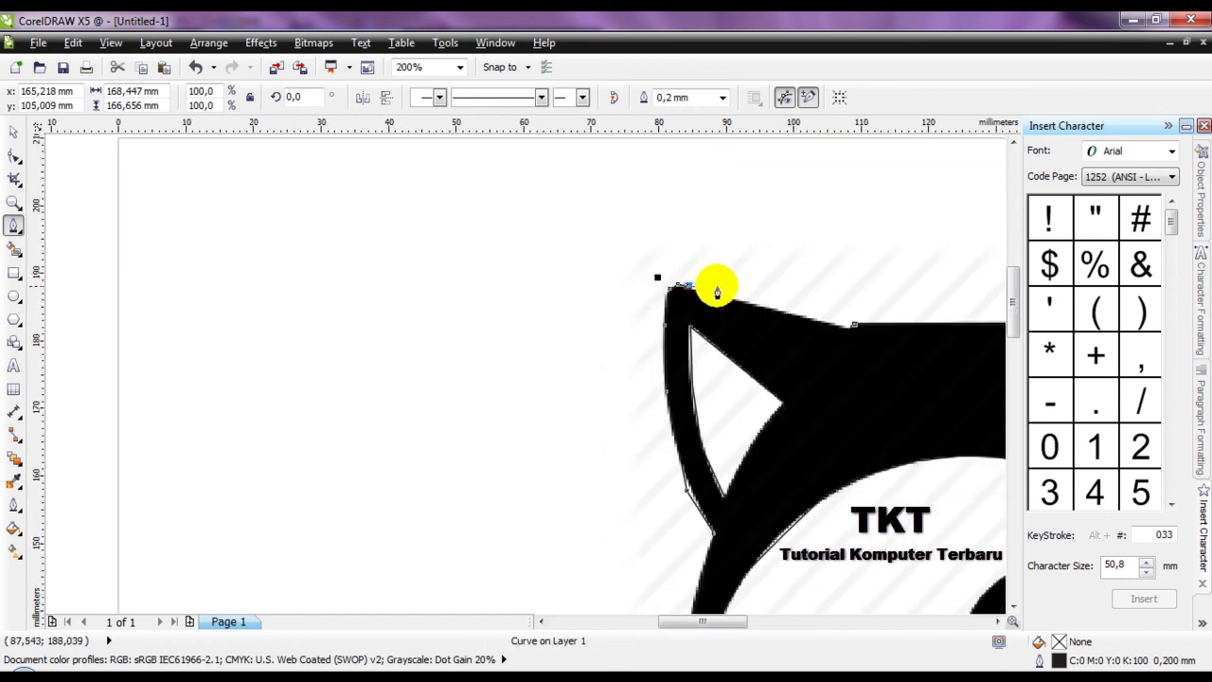
scroll(676, 278, up, 1)
click(725, 301)
click(806, 319)
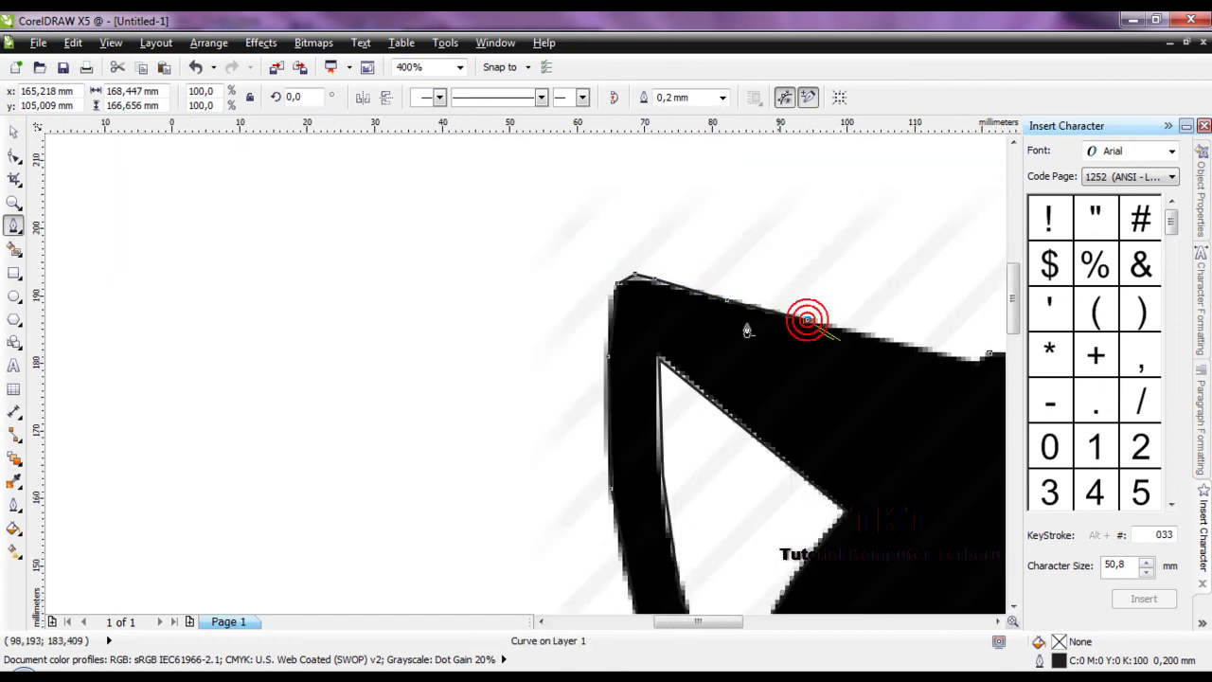
scroll(849, 337, down, 1)
scroll(916, 359, up, 2)
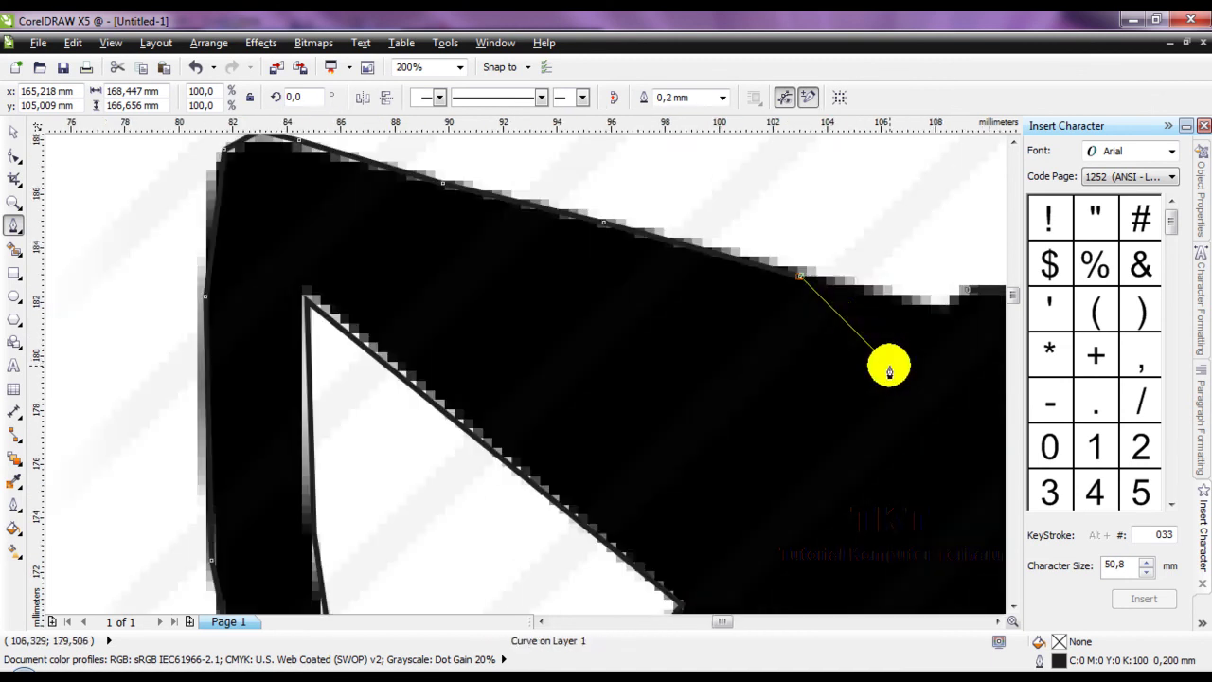
click(919, 307)
- Close the silhouette at its starting node on the head's top edge and switch to the Pick tool
scroll(738, 350, down, 2)
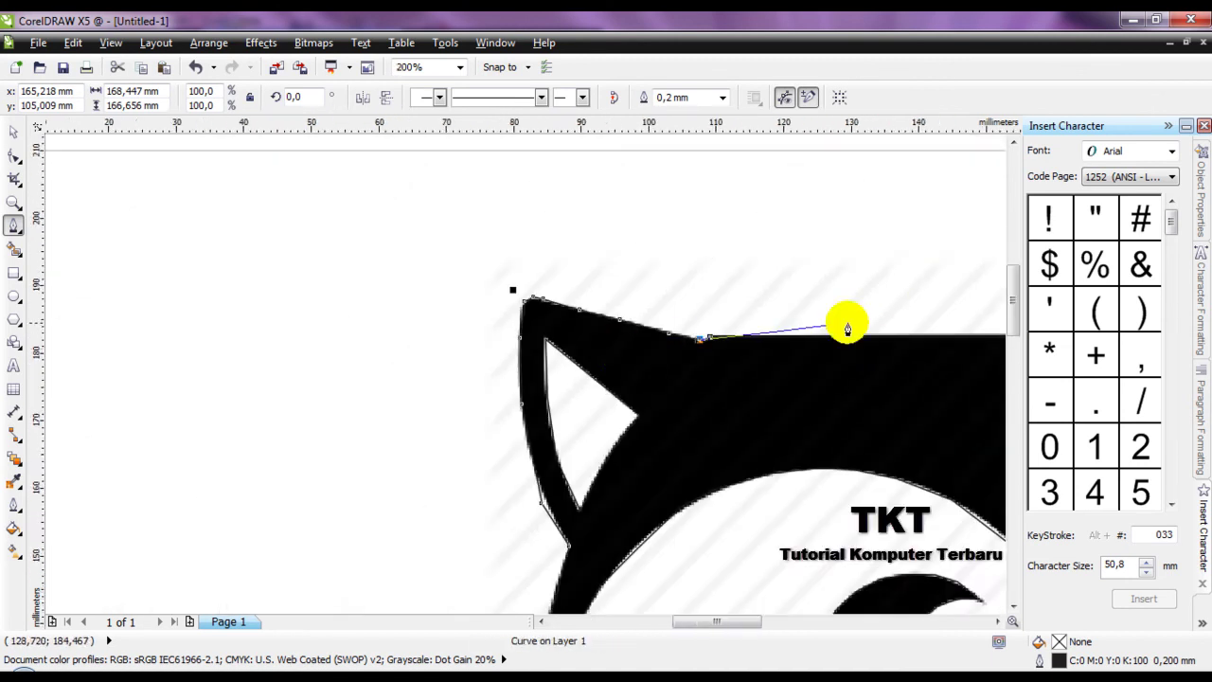
scroll(847, 325, up, 2)
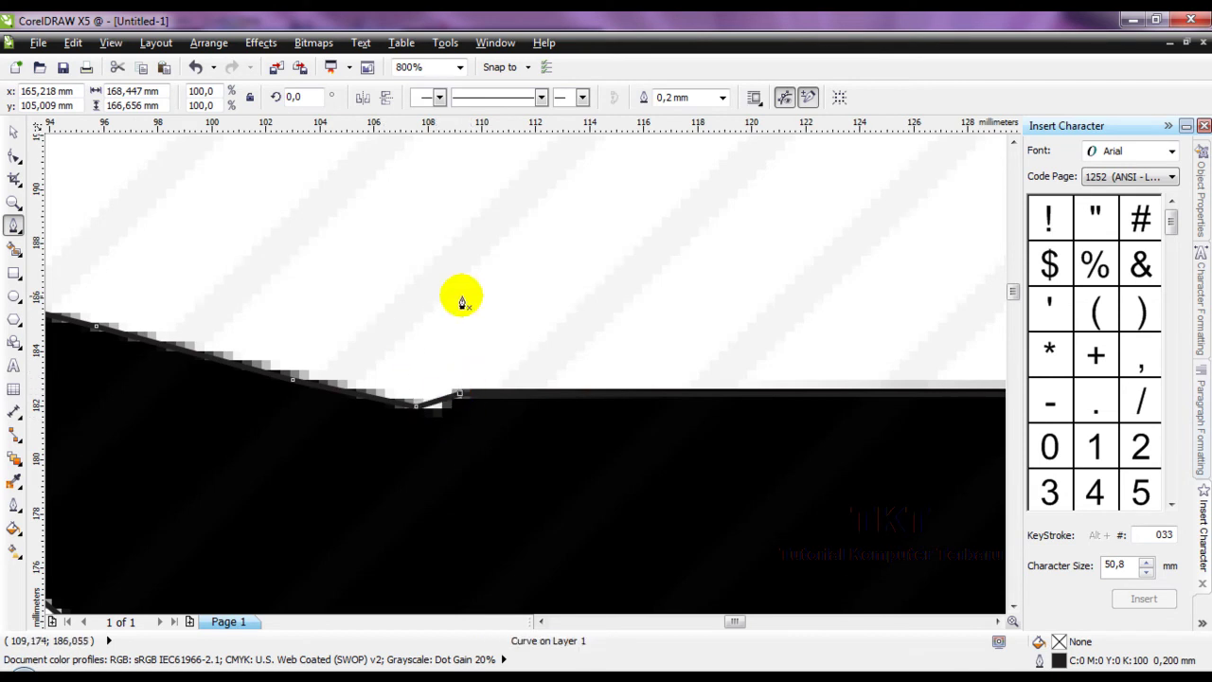
scroll(461, 301, down, 3)
scroll(427, 279, down, 1)
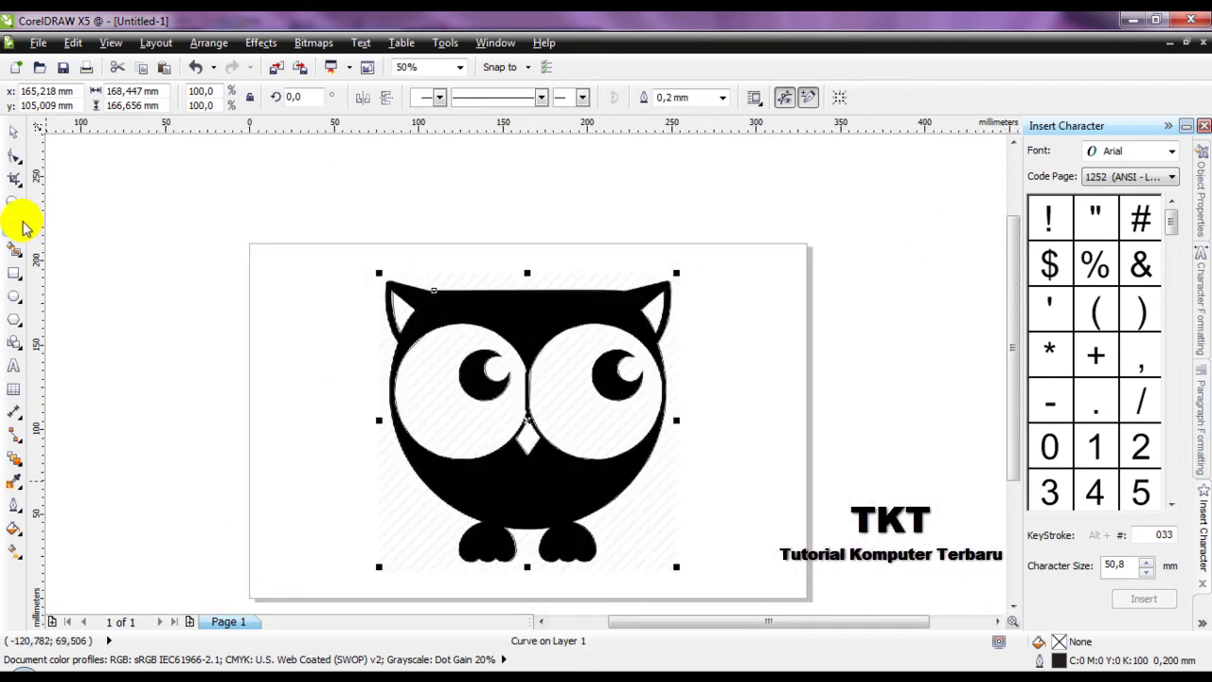
click(14, 132)
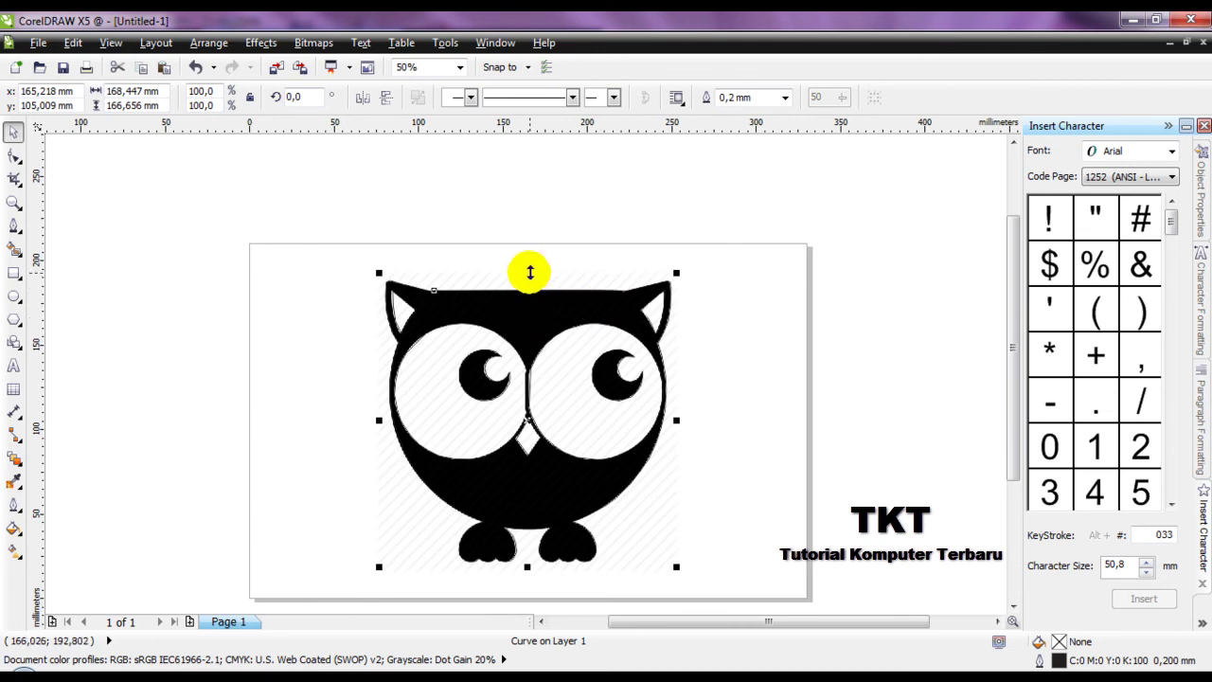
- Try to order the owl's body silhouette behind another object and dismiss the resulting dialog
right_click(407, 287)
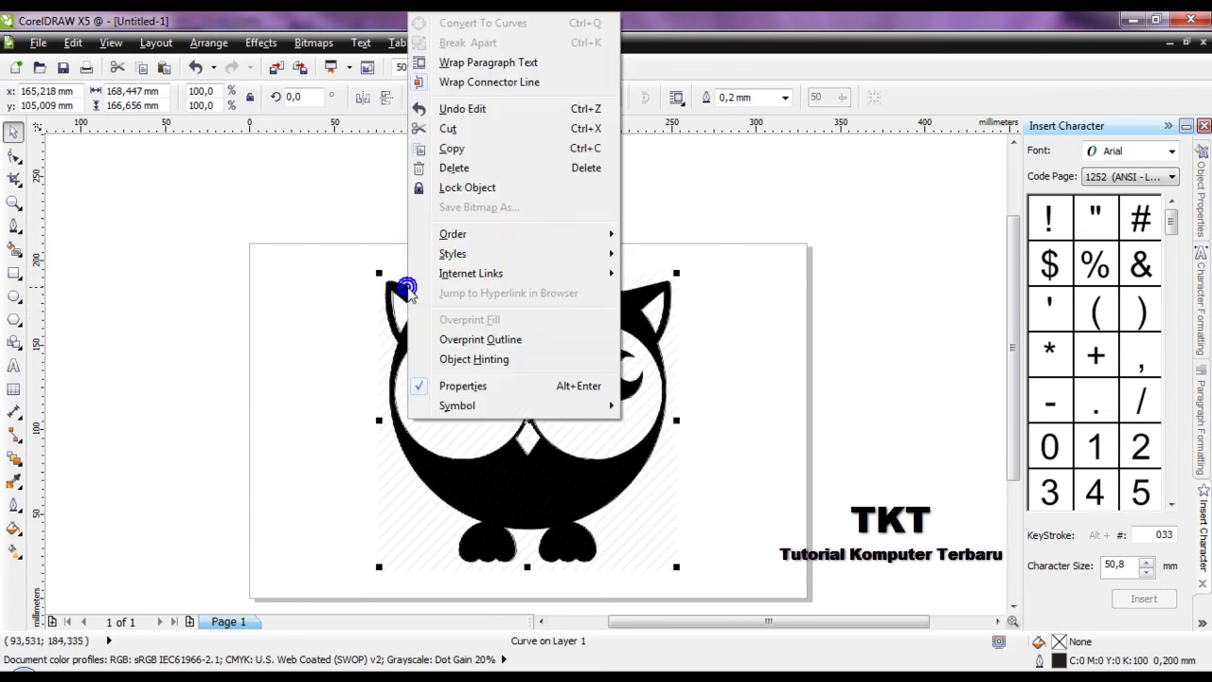
mouse_move(497, 237)
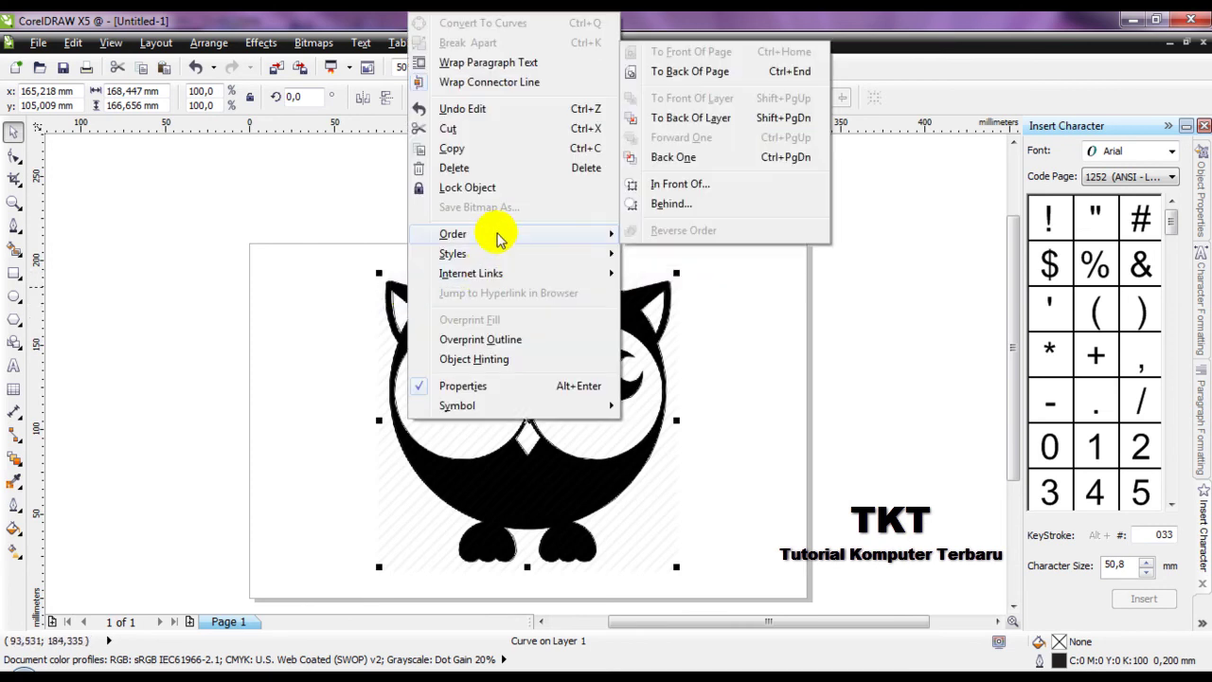
click(695, 205)
click(627, 289)
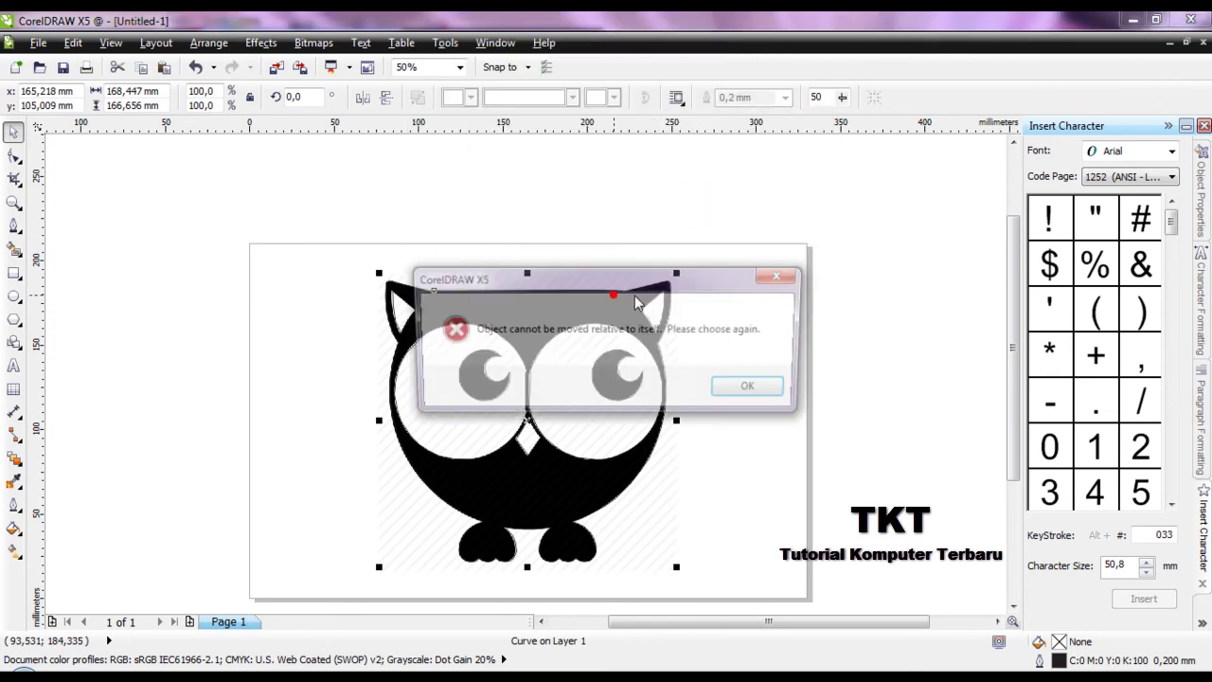
click(758, 395)
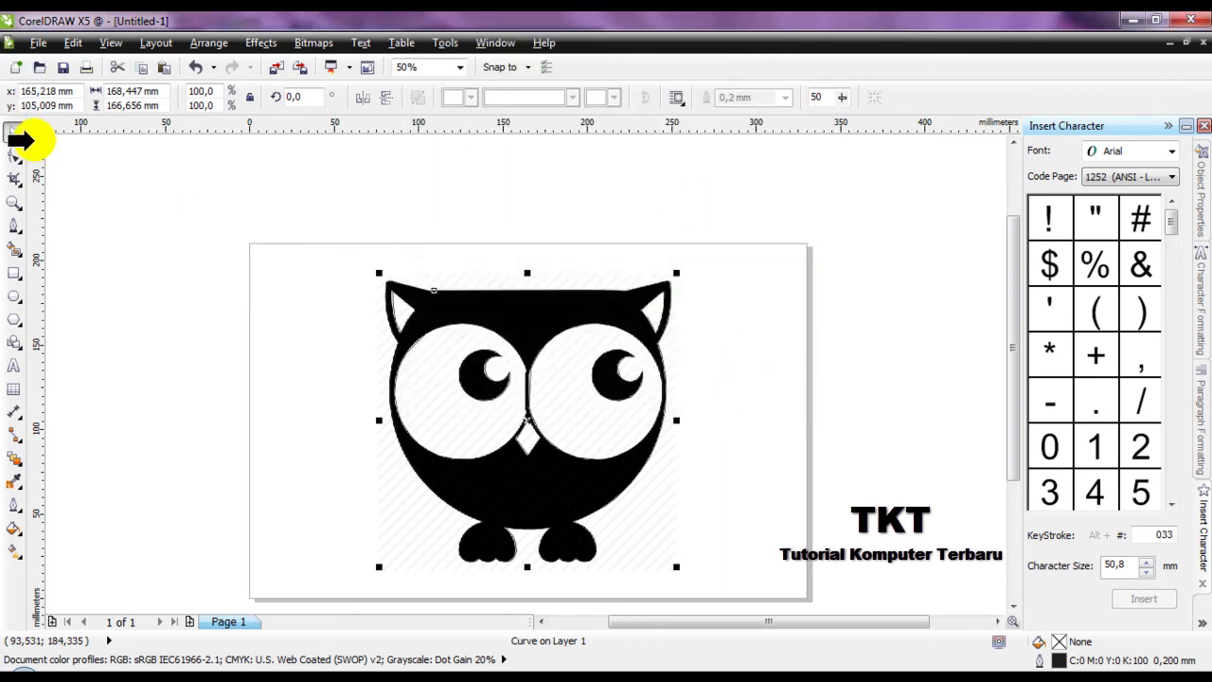
click(19, 138)
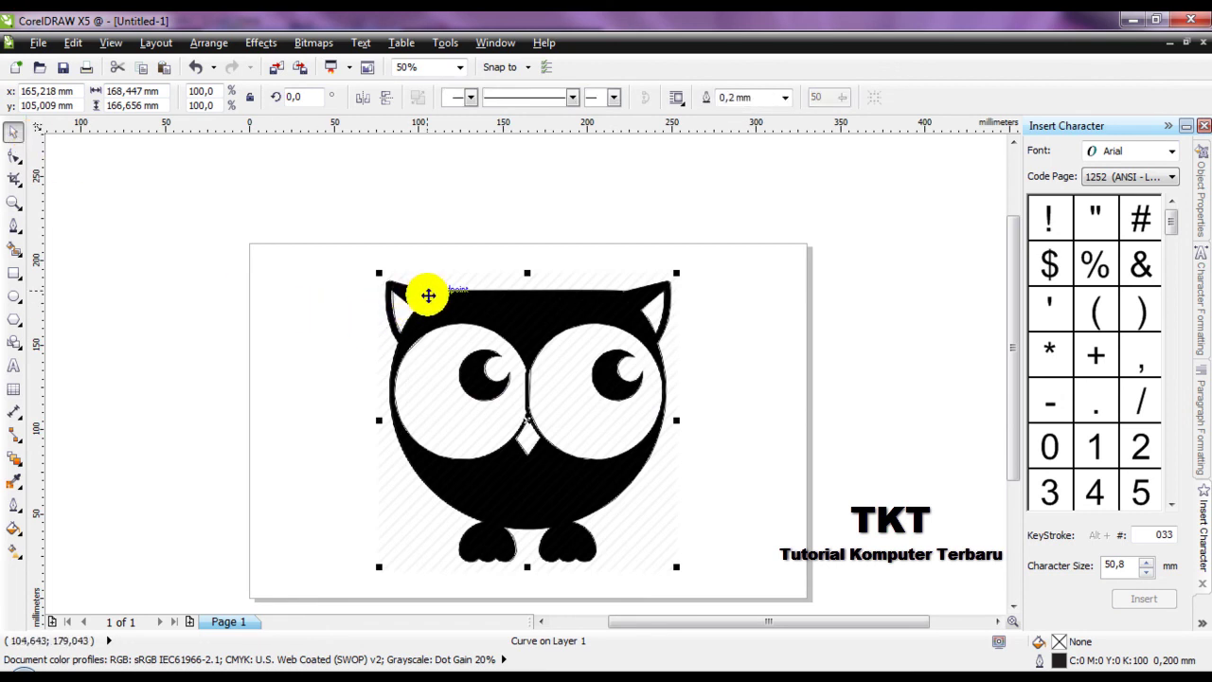
- Send the unfilled body silhouette to the back of the page
right_click(428, 295)
mouse_move(536, 243)
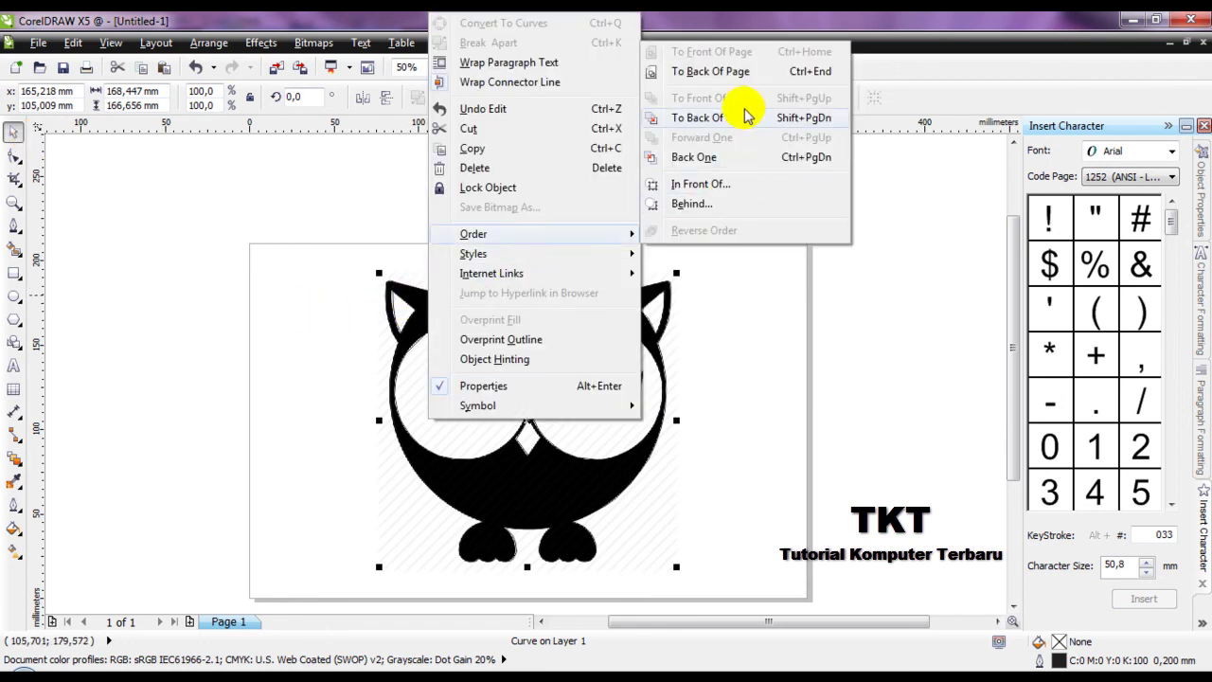
click(712, 72)
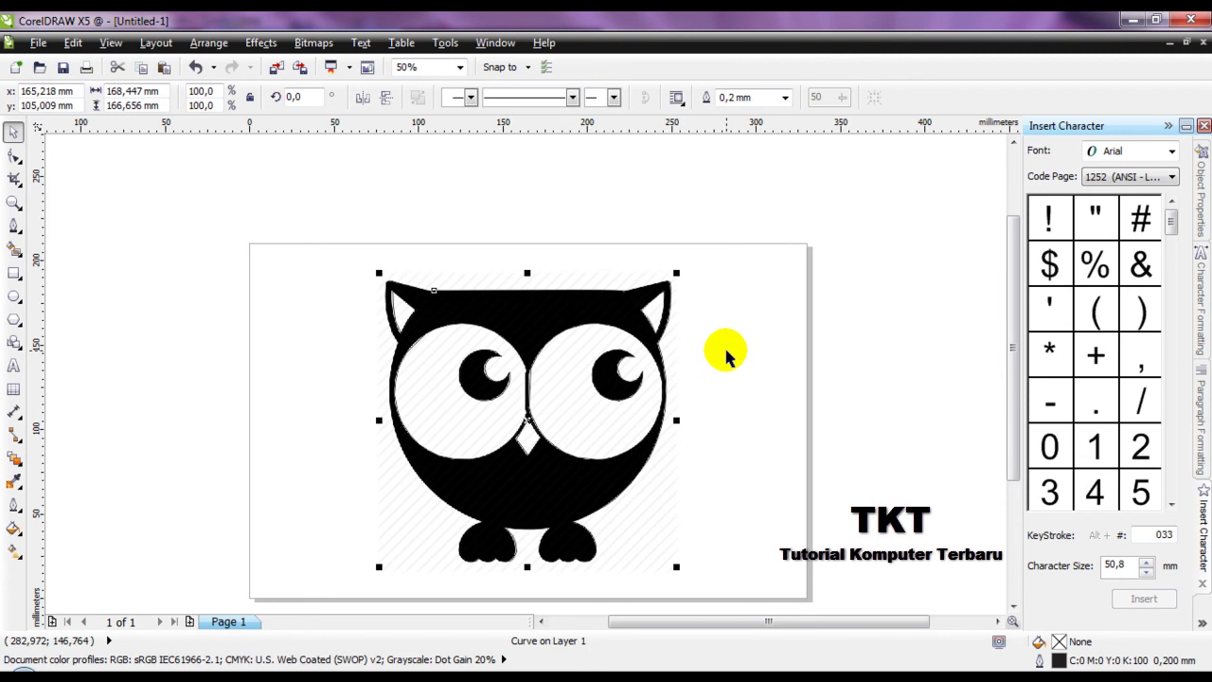
- Test the traced shapes by moving the right eye outline and the body silhouette aside, undoing each move
click(439, 322)
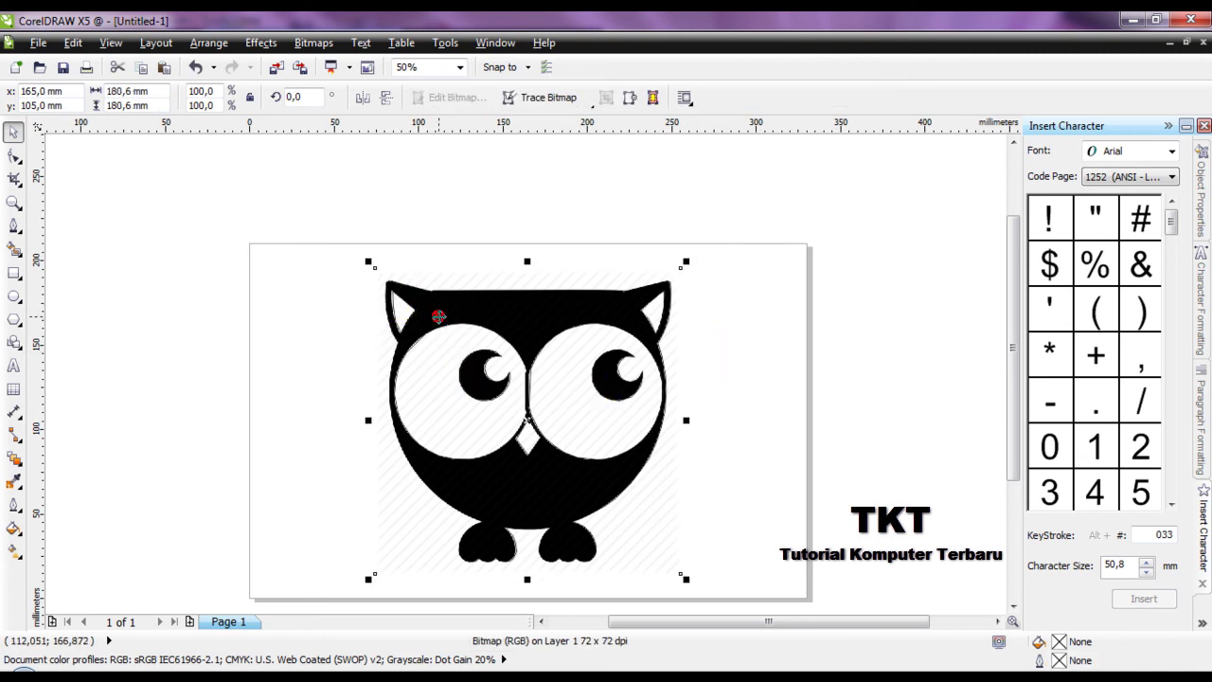
click(668, 320)
click(591, 344)
drag(577, 331, 752, 374)
key(Escape)
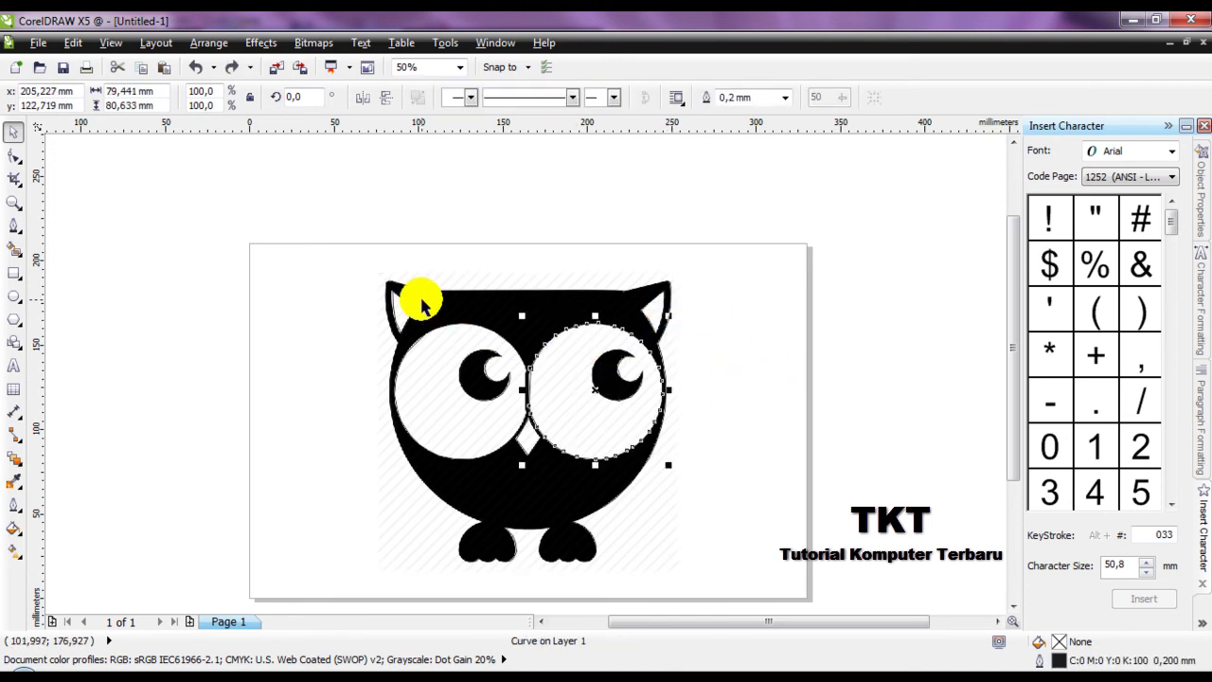
click(421, 301)
drag(422, 300, 538, 373)
key(Escape)
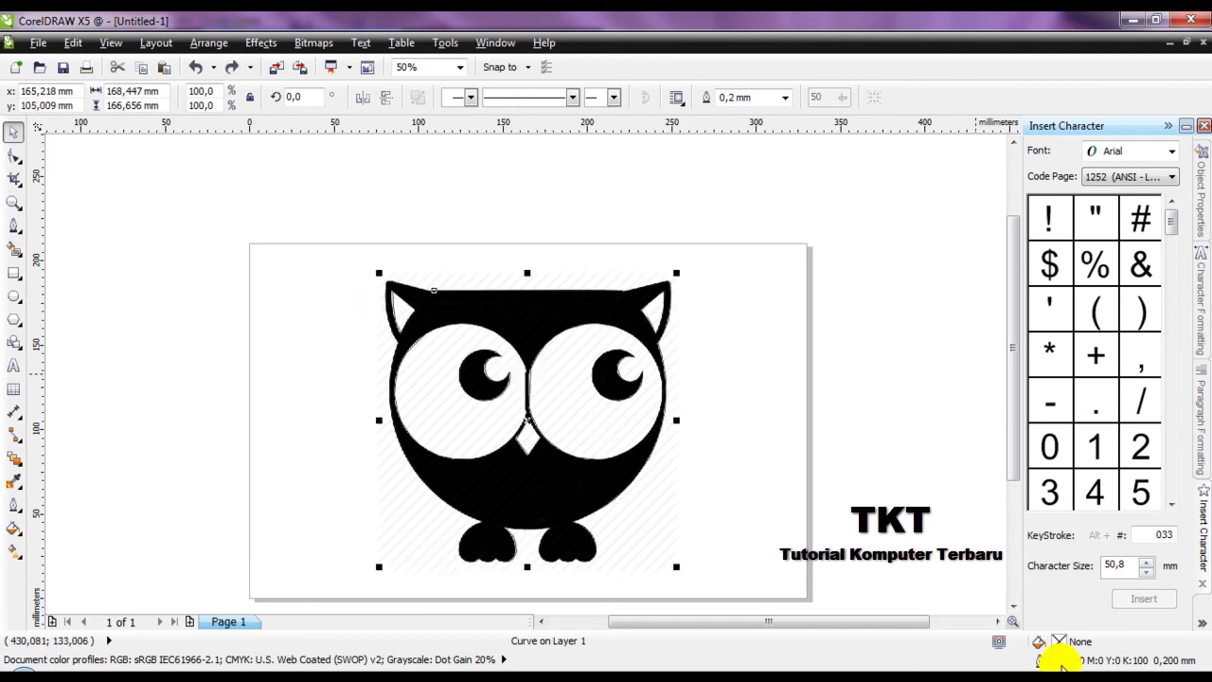
- Fill the body silhouette with the black C75 M68 Y65 K90 as a uniform CMYK fill
double_click(1059, 647)
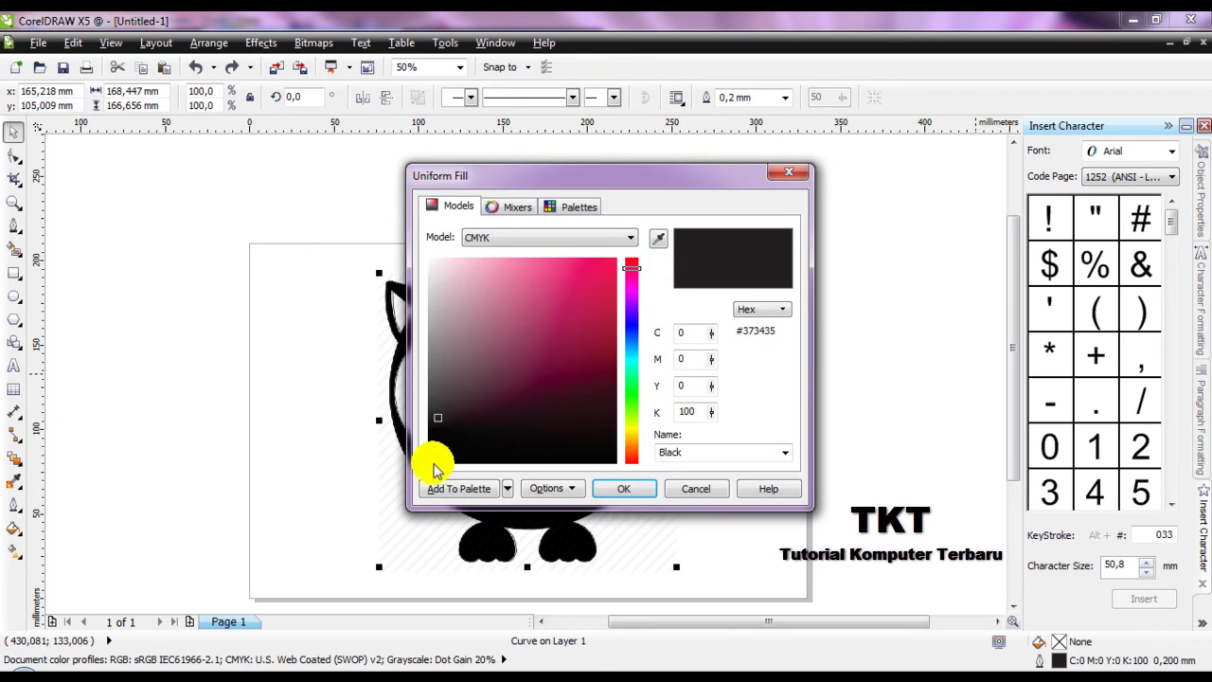
click(441, 459)
click(625, 488)
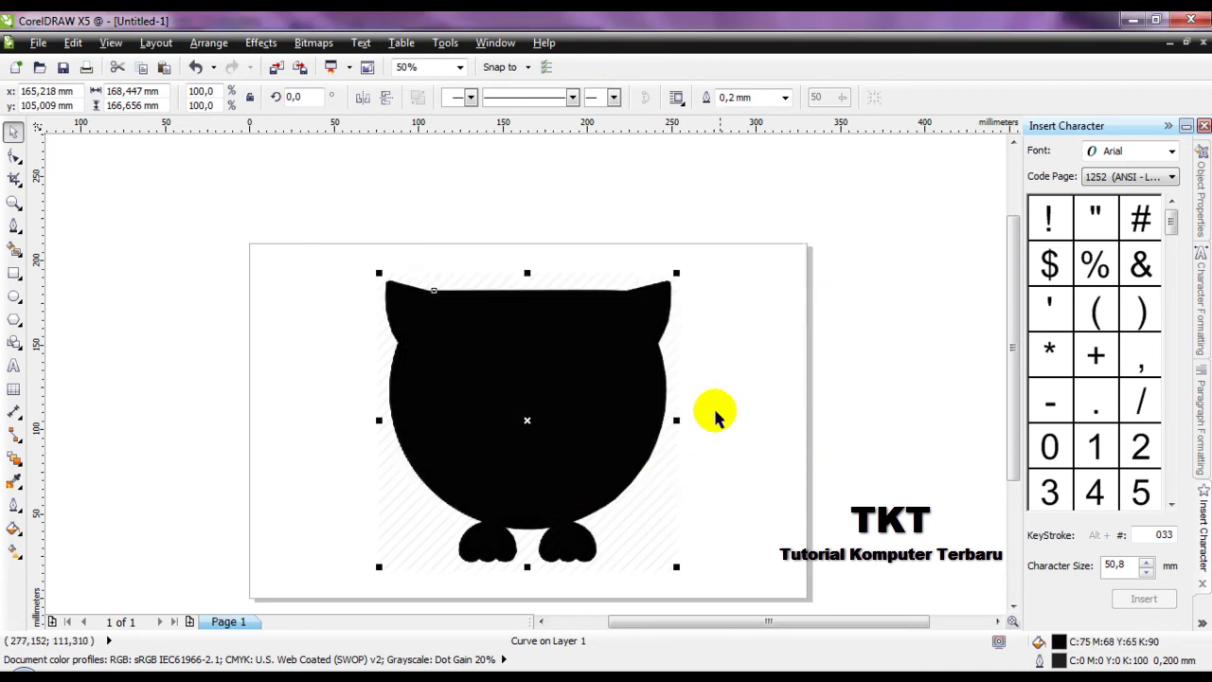
- Move the filled silhouette aside from the bitmap and undo the move
click(727, 386)
click(682, 337)
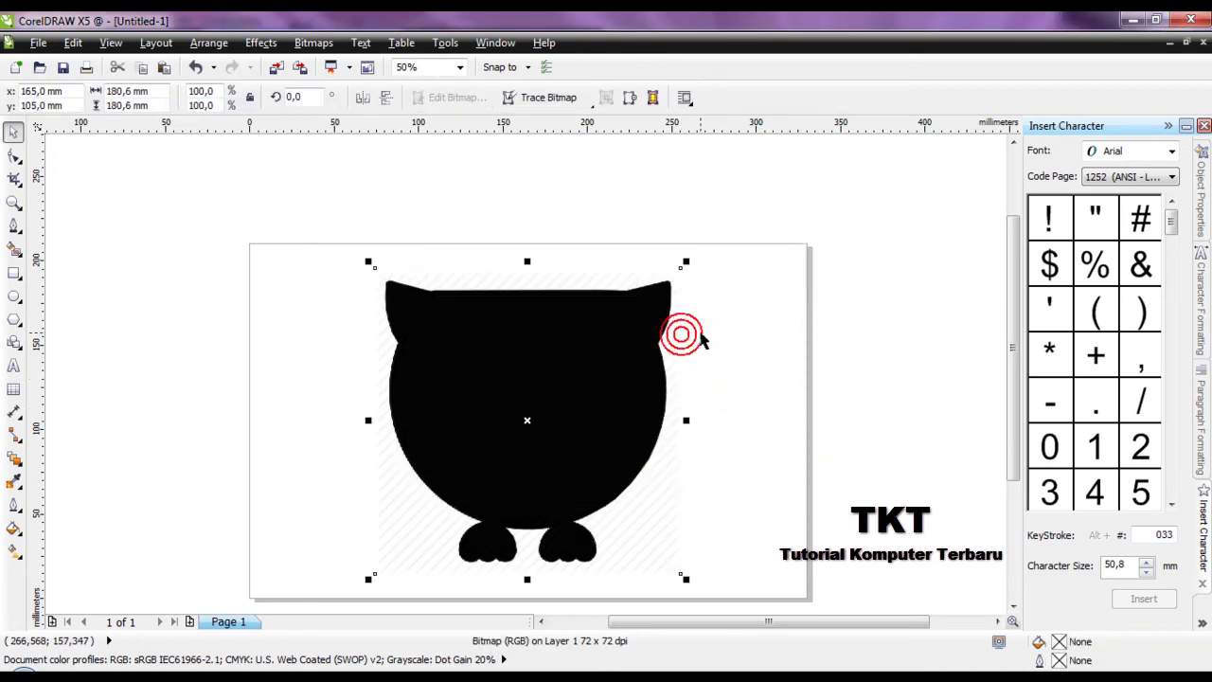
click(495, 331)
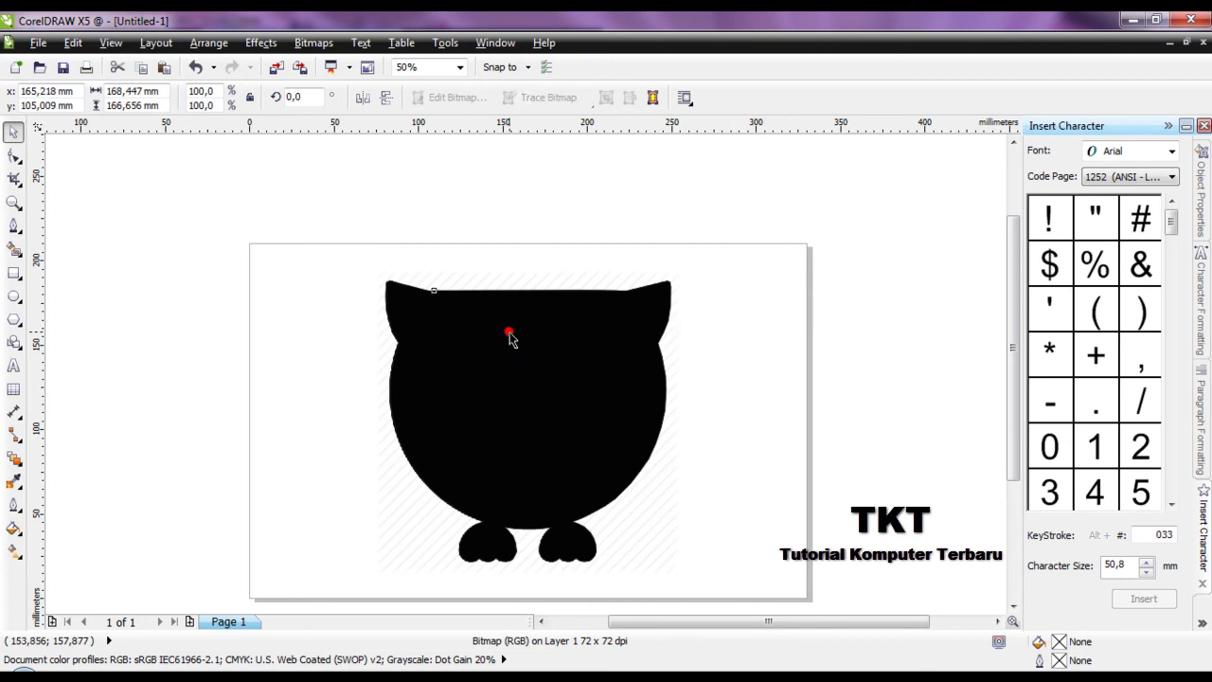
drag(490, 347, 587, 360)
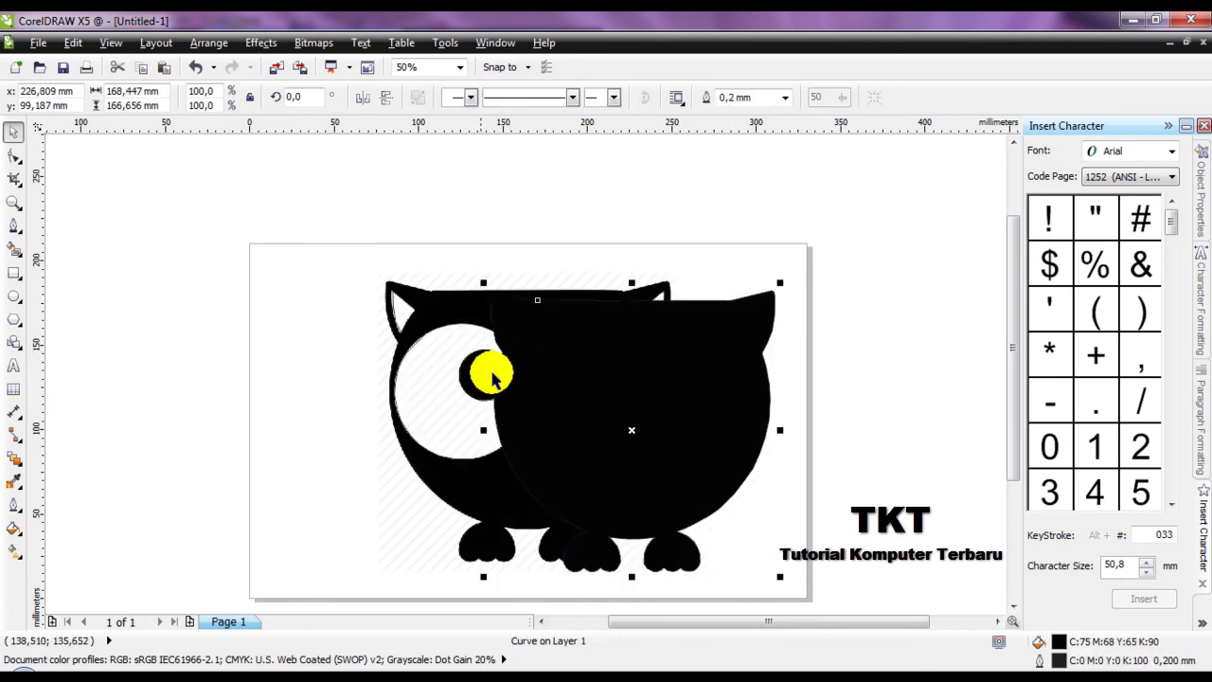
click(421, 298)
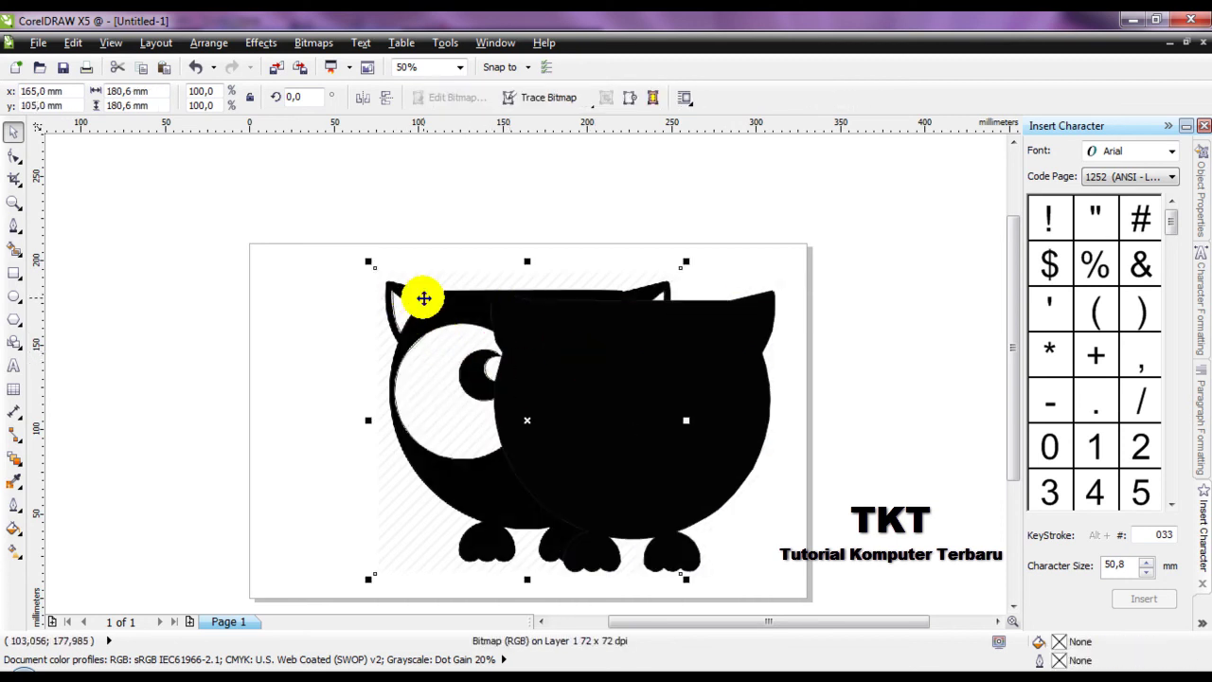
key(ctrl+z)
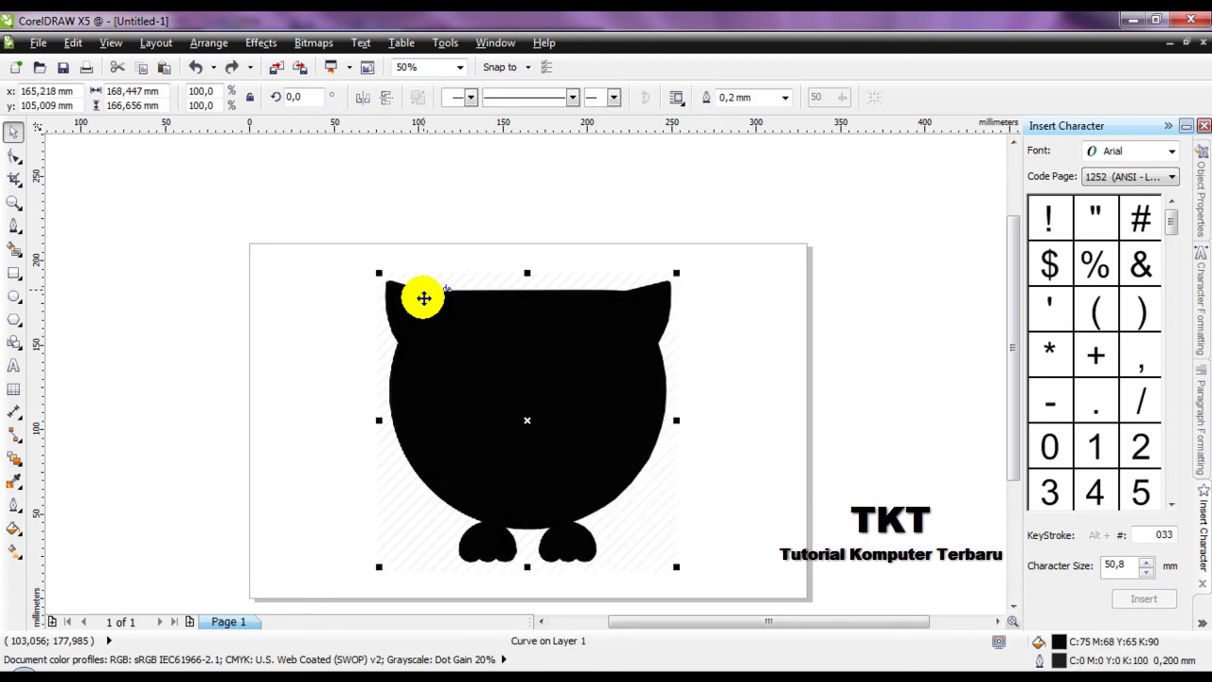
- Try to order the filled silhouette behind another object and close the resulting dialog
click(413, 240)
click(442, 318)
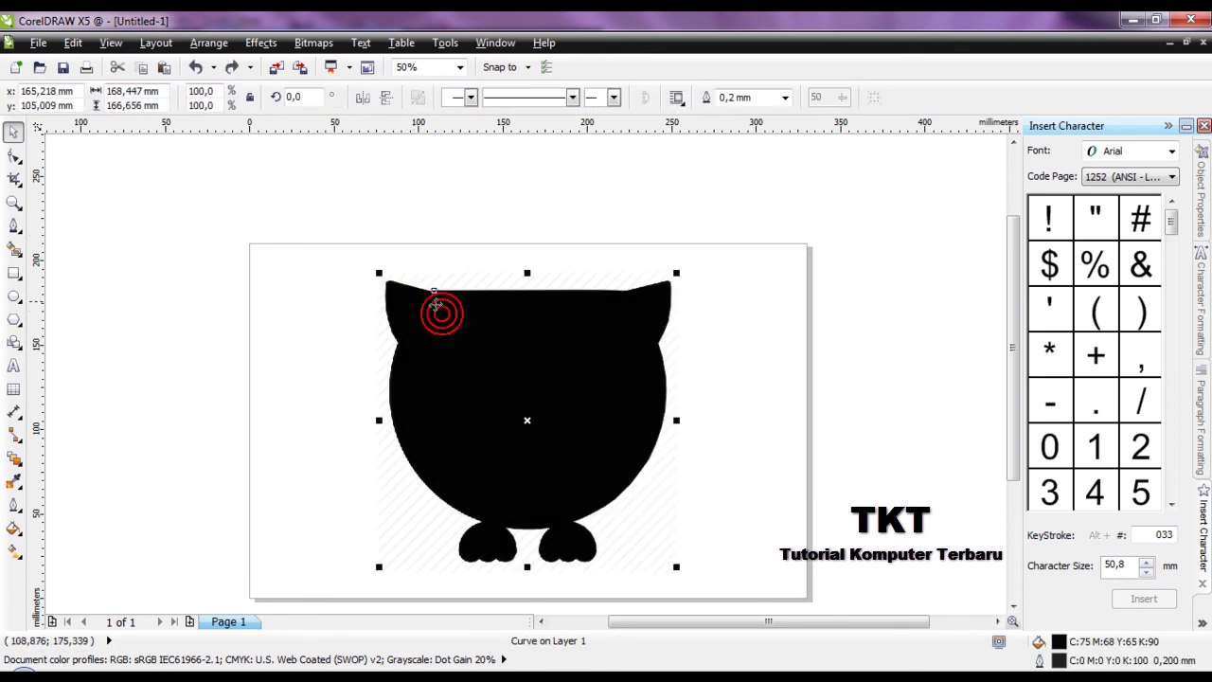
click(360, 332)
click(387, 343)
right_click(483, 327)
mouse_move(632, 258)
mouse_move(622, 235)
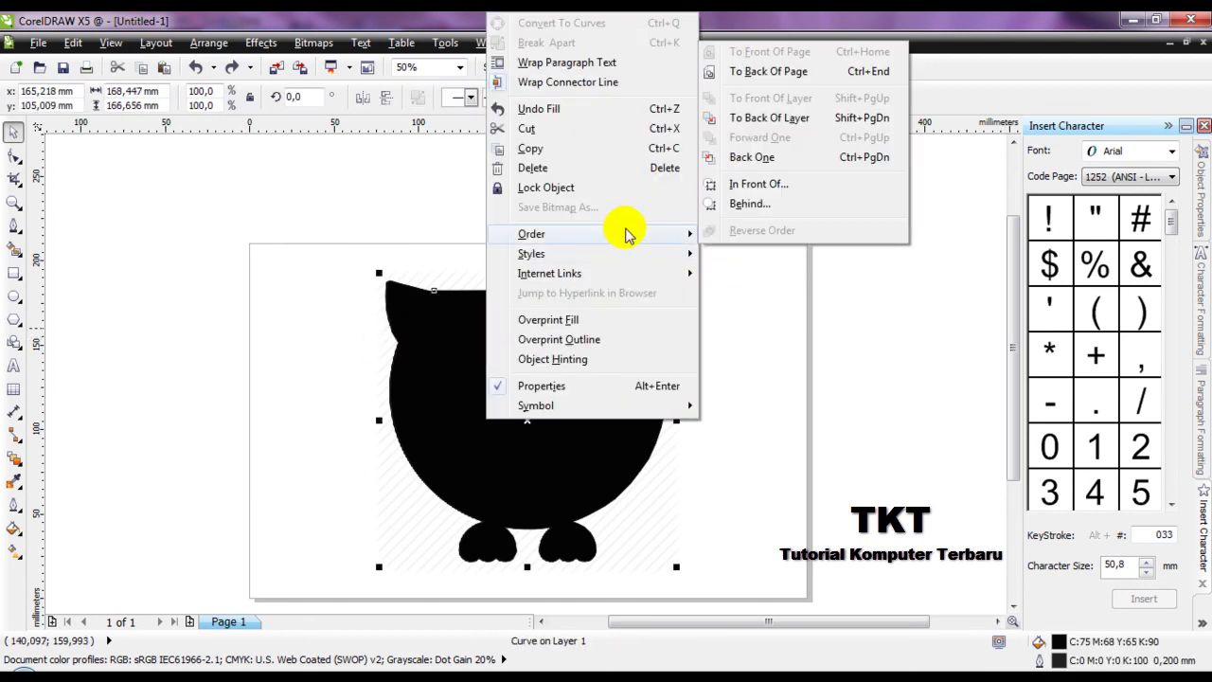
click(805, 203)
click(652, 332)
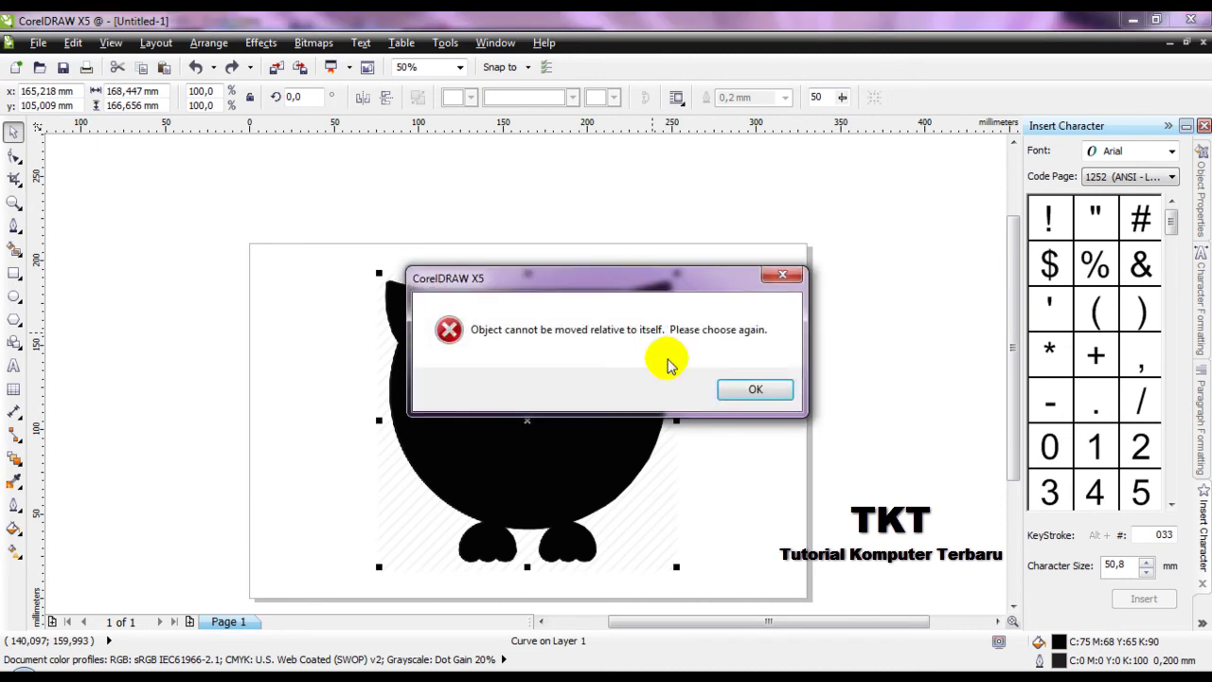
click(796, 275)
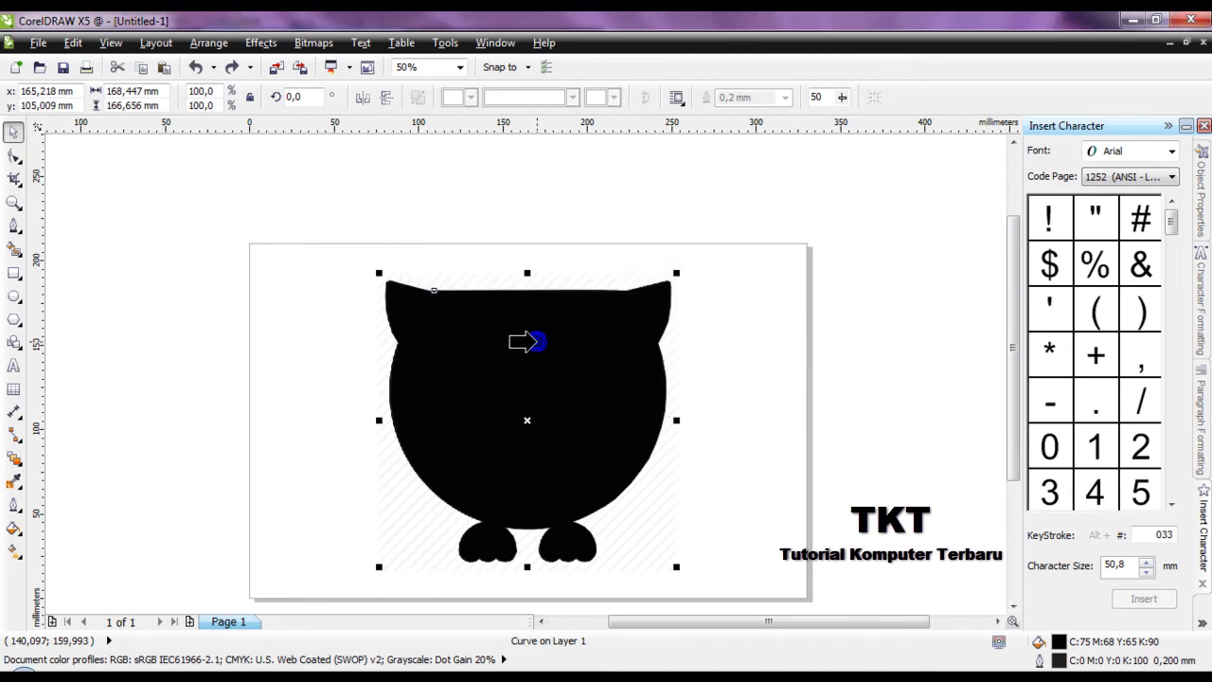
- Send the filled body silhouette to the back of the page and deselect it
click(537, 342)
right_click(536, 341)
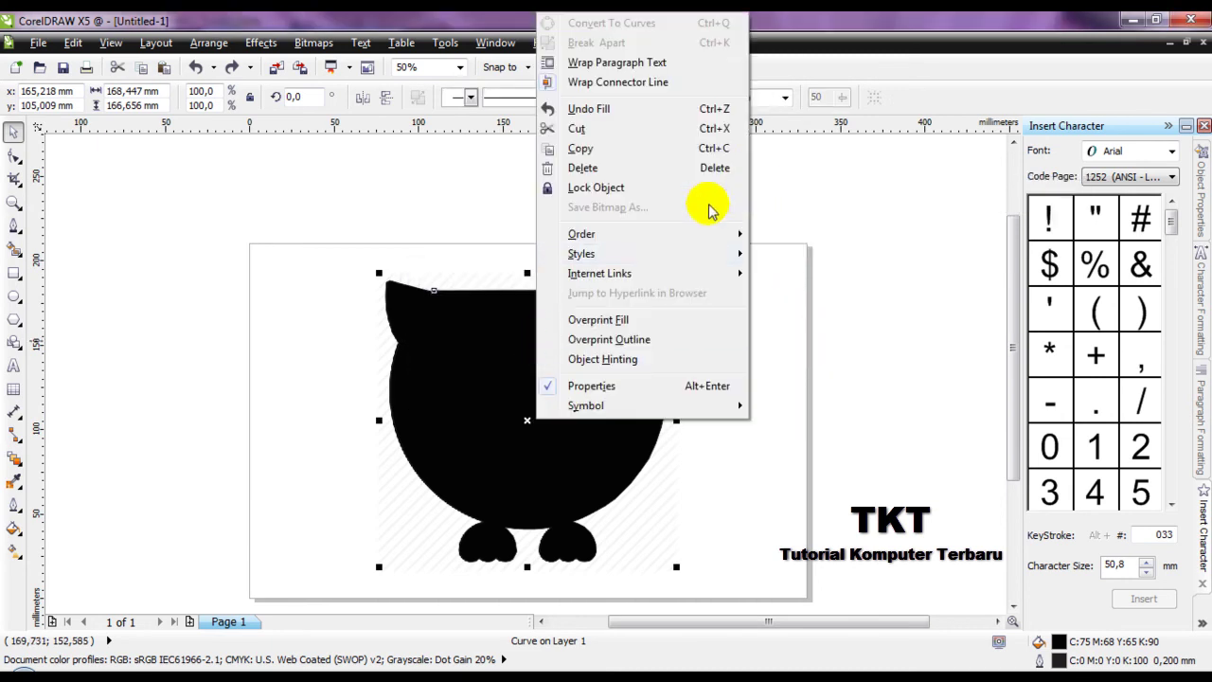
mouse_move(658, 237)
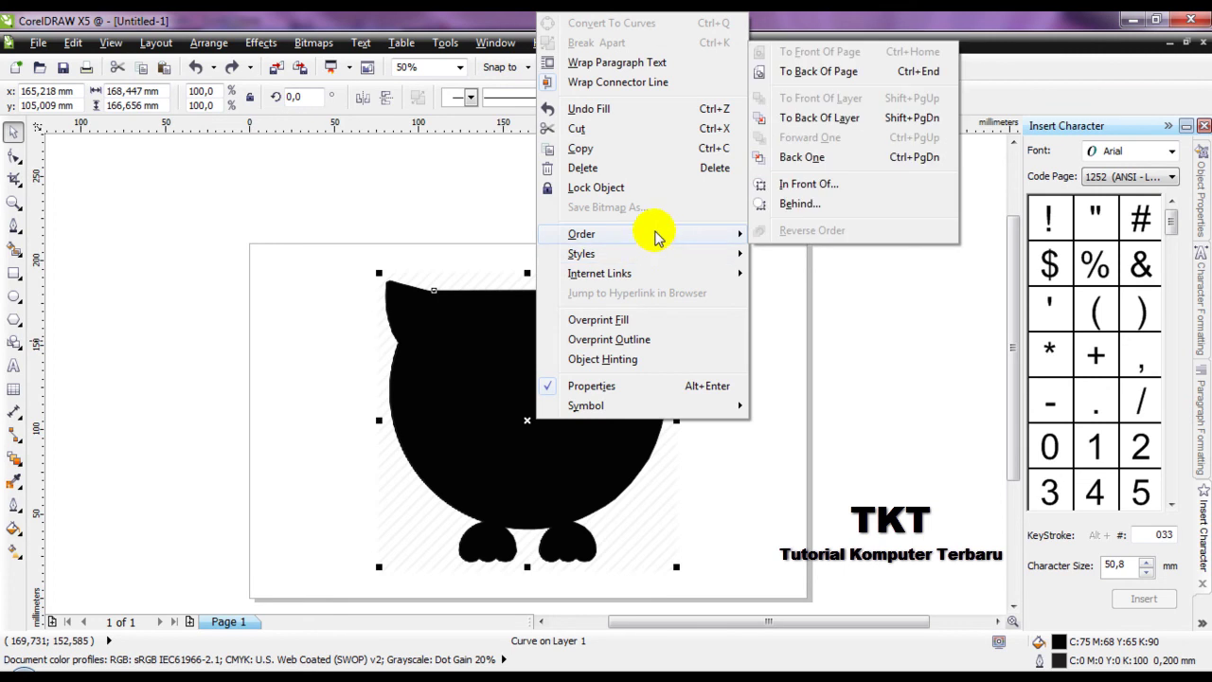
click(821, 72)
click(764, 357)
- Fill the left eye's circle with the near-white C0 M4 Y0 K0
click(450, 344)
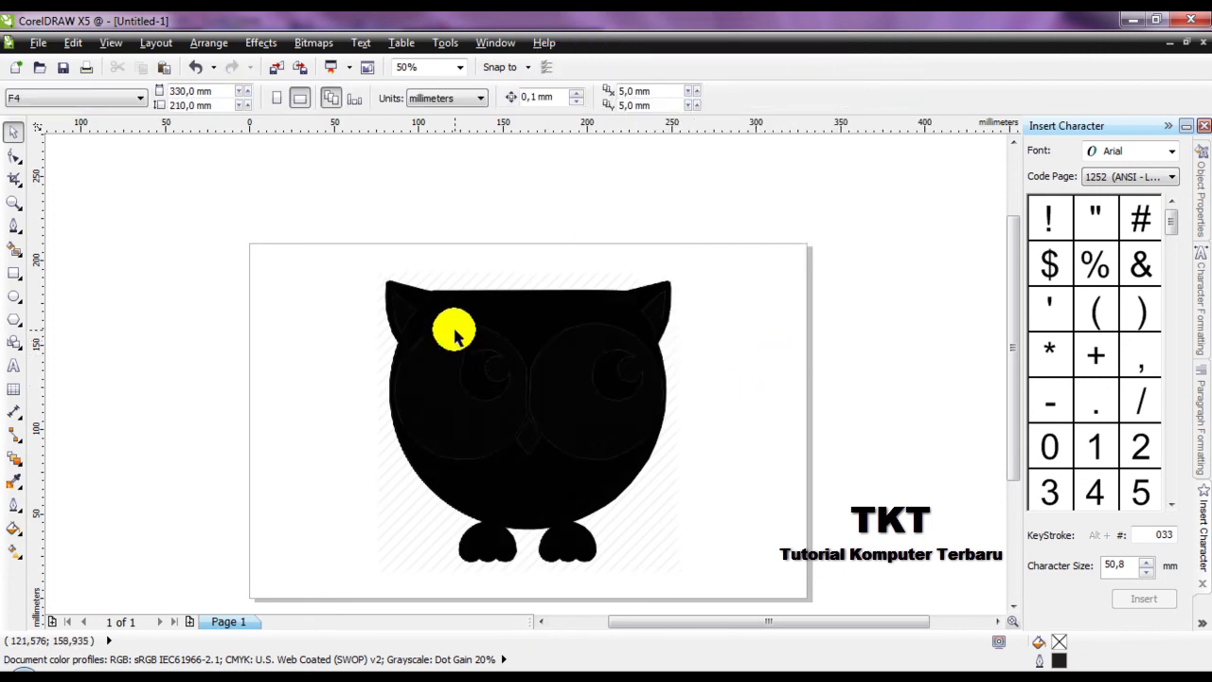
click(455, 334)
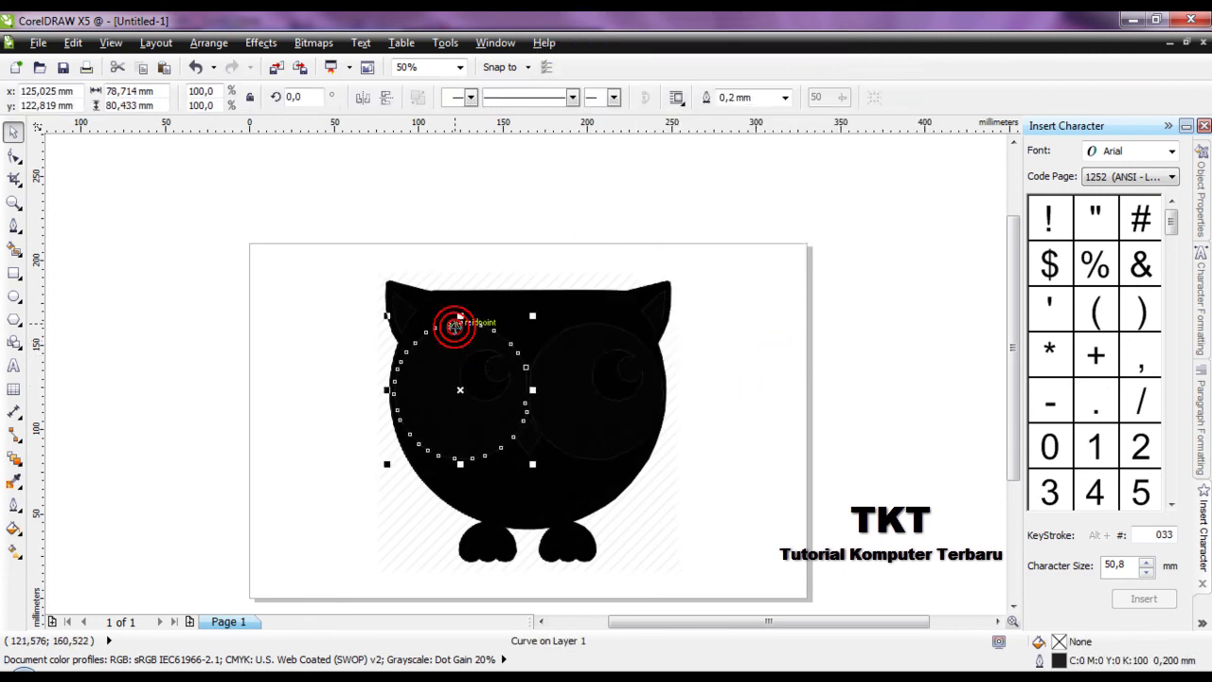
double_click(1058, 642)
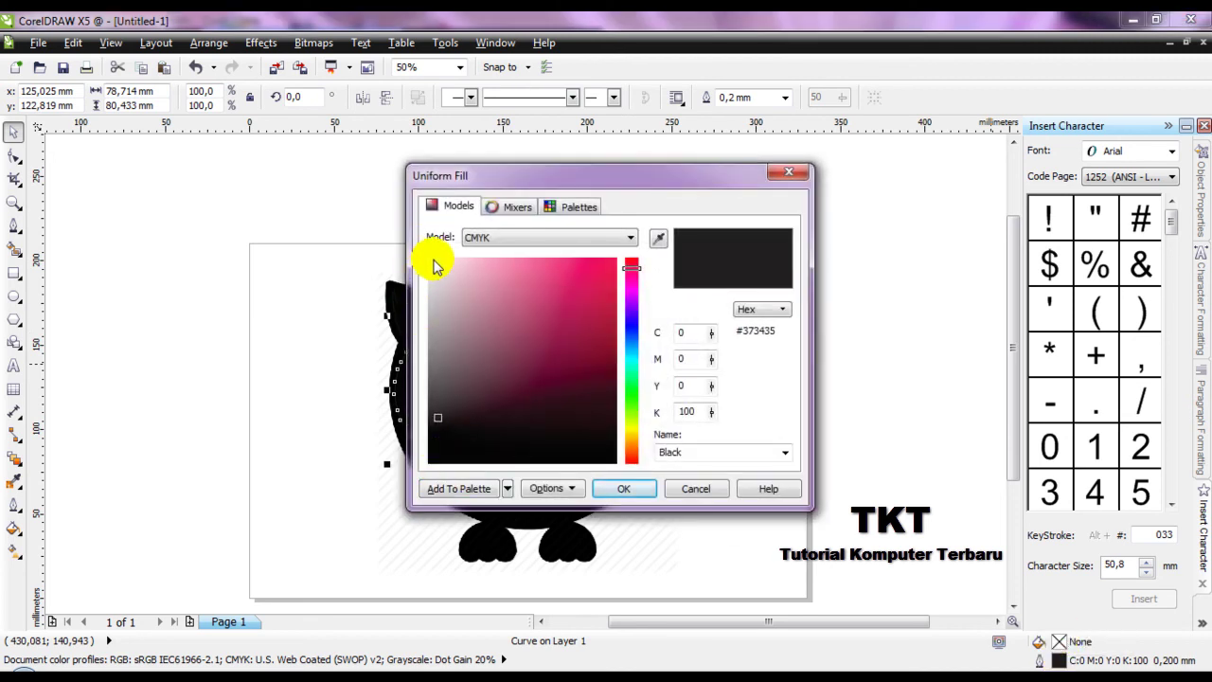
click(436, 265)
click(627, 487)
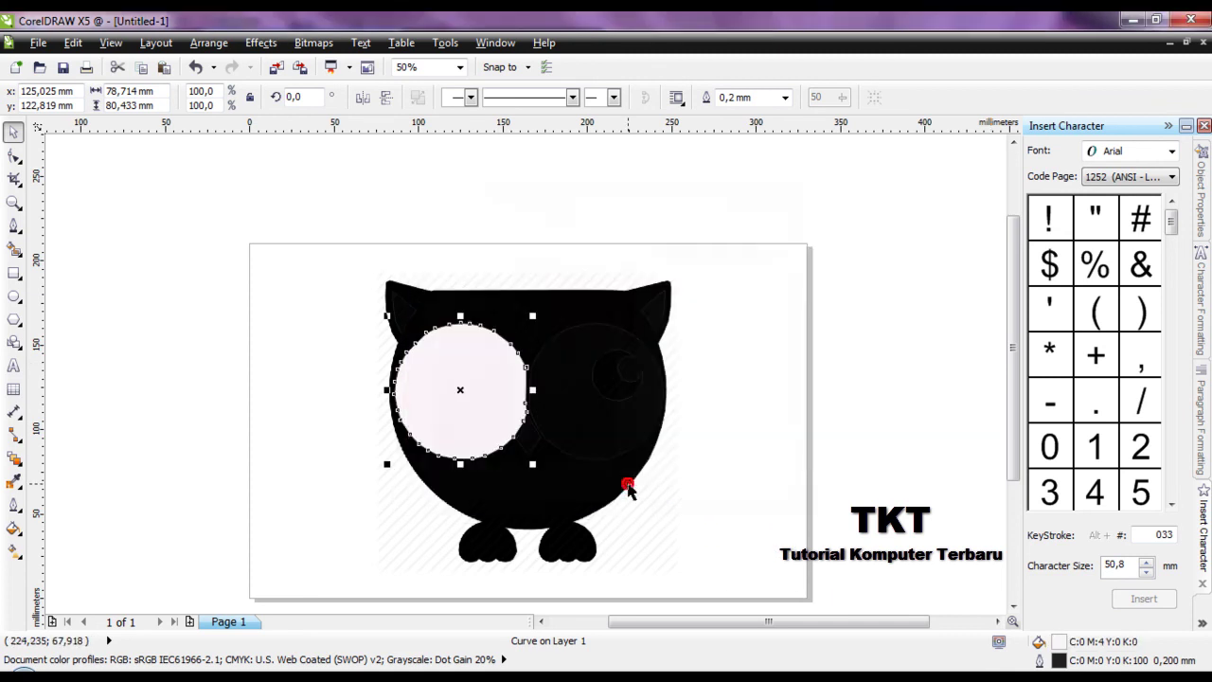
- Undo the left eye's near-white fill and clear the selection
click(561, 331)
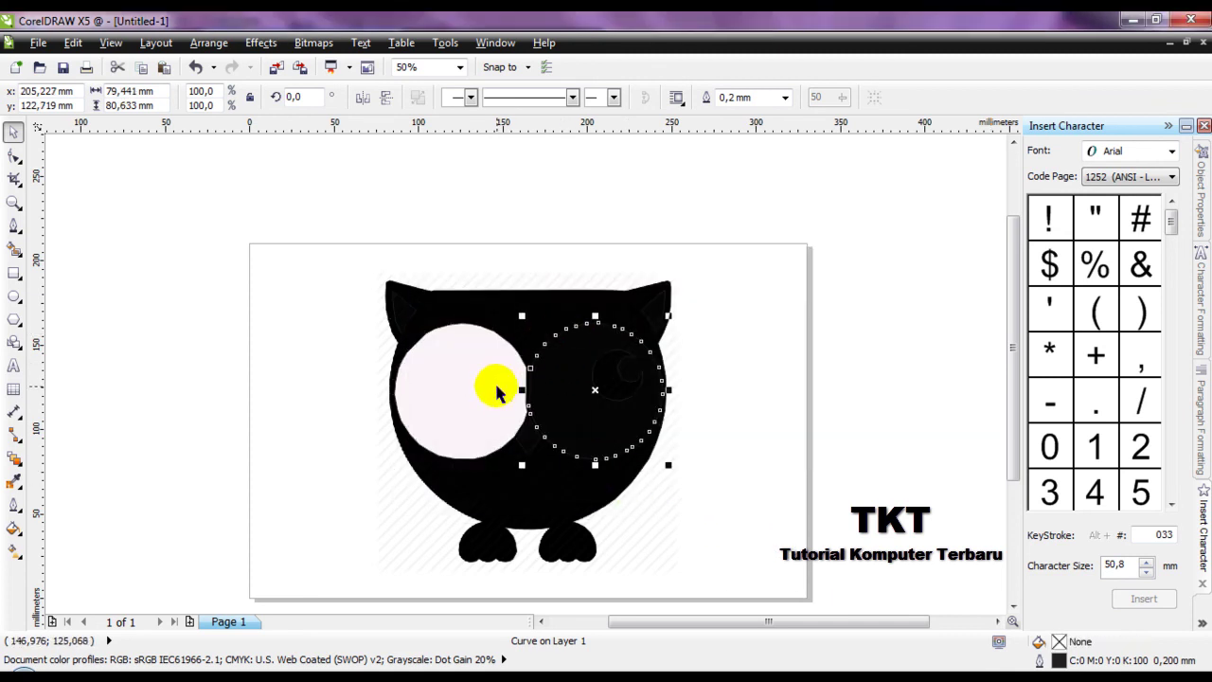
mouse_move(531, 400)
mouse_down()
mouse_move(484, 389)
mouse_move(486, 356)
mouse_up()
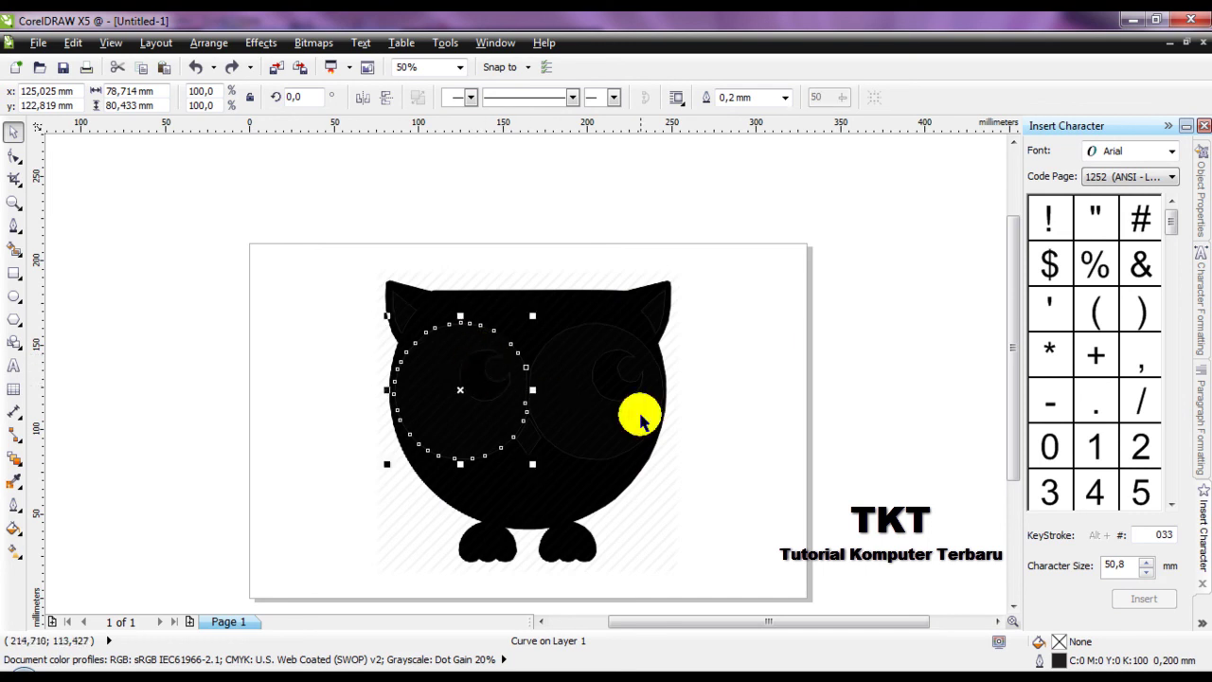
click(812, 438)
- Fill the left eye's pupil with the black C75 M68 Y65 K90
click(484, 372)
click(1041, 661)
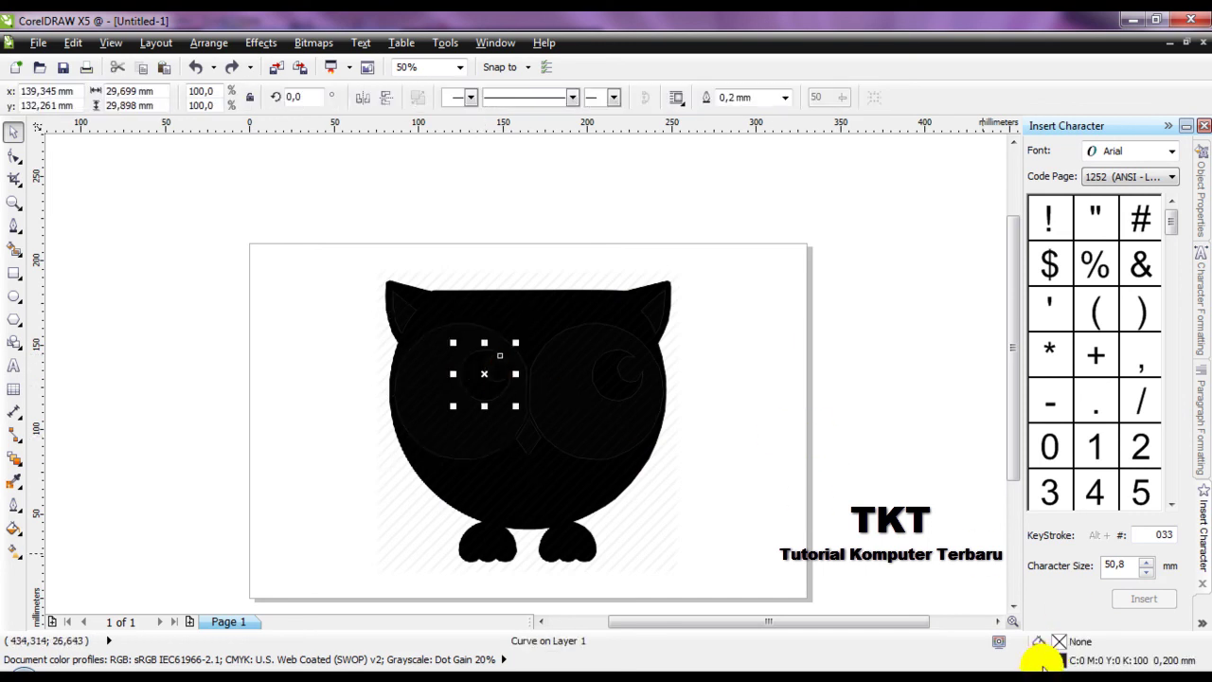
double_click(1062, 651)
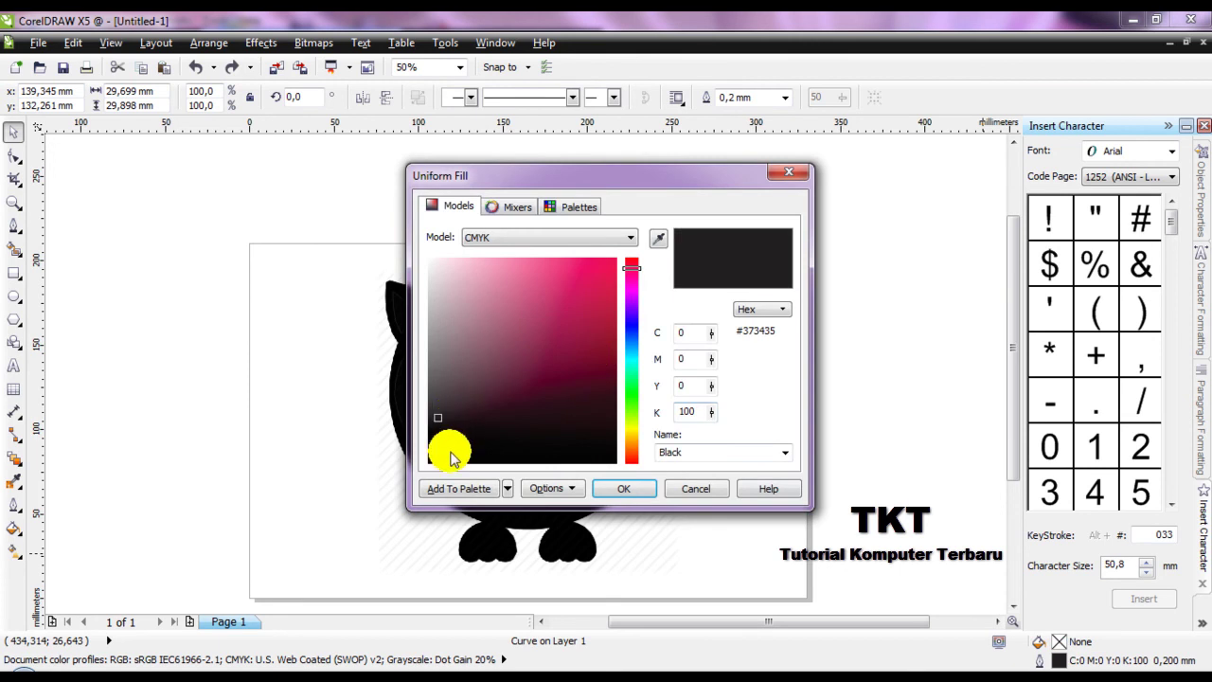
click(430, 461)
click(623, 488)
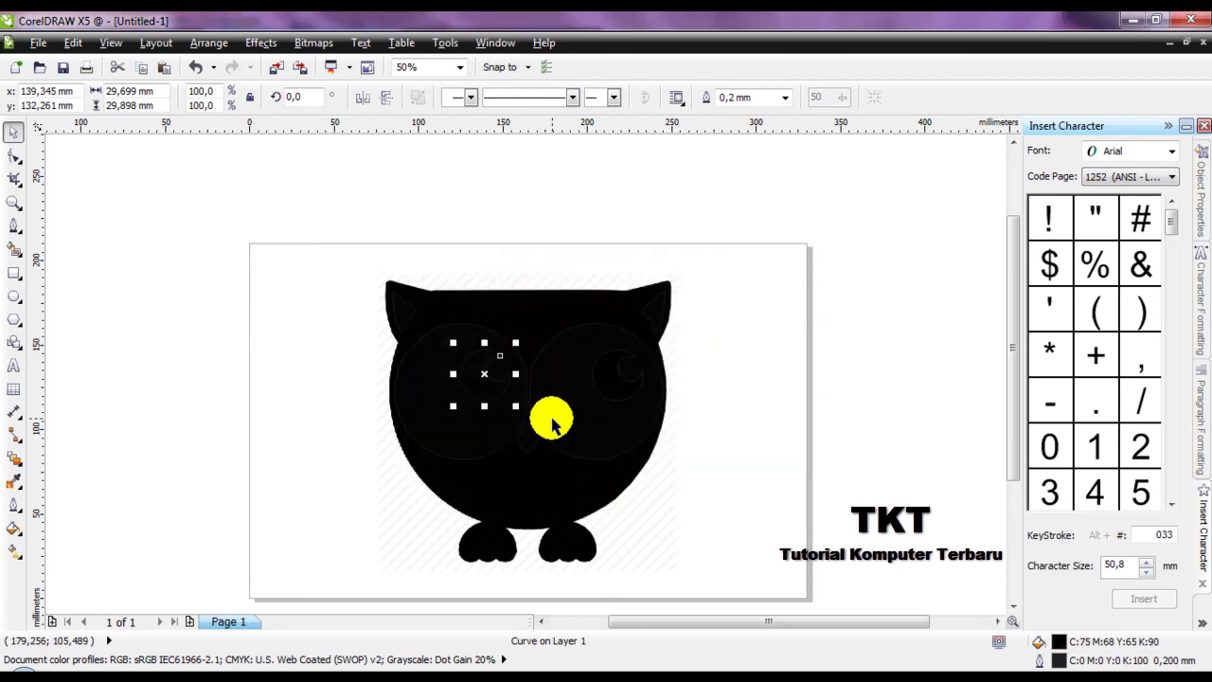
- Fill the right eye's pupil with black
click(616, 370)
click(616, 376)
click(616, 381)
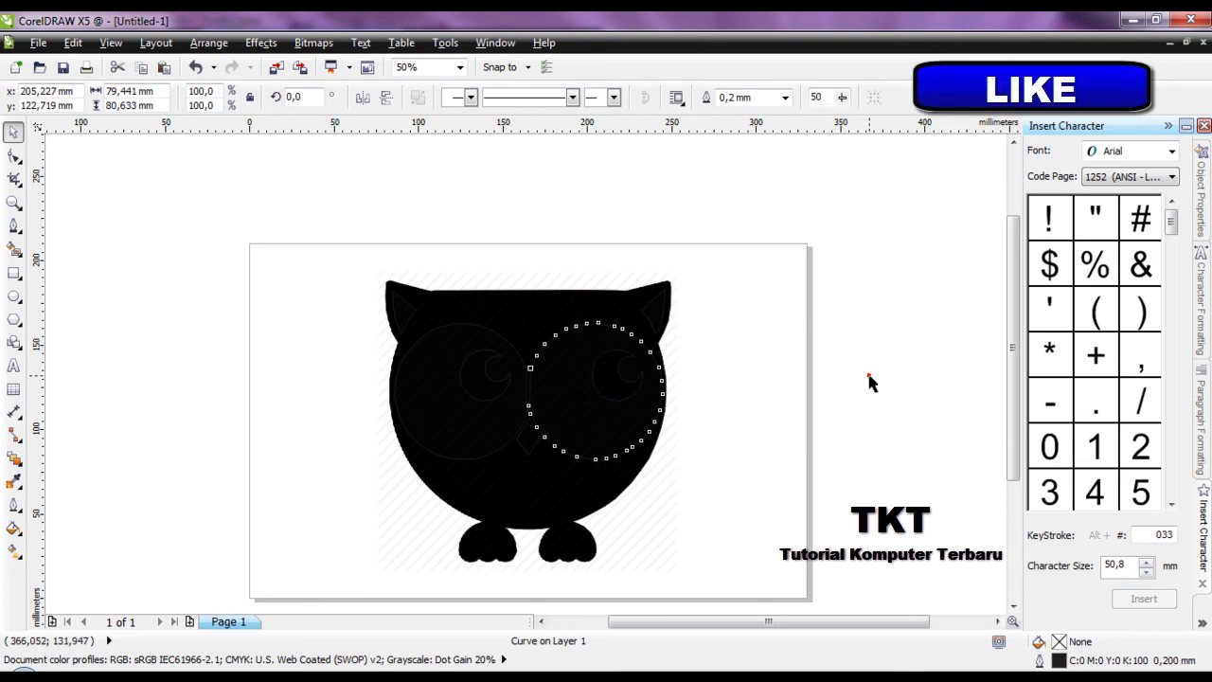
click(604, 375)
click(613, 377)
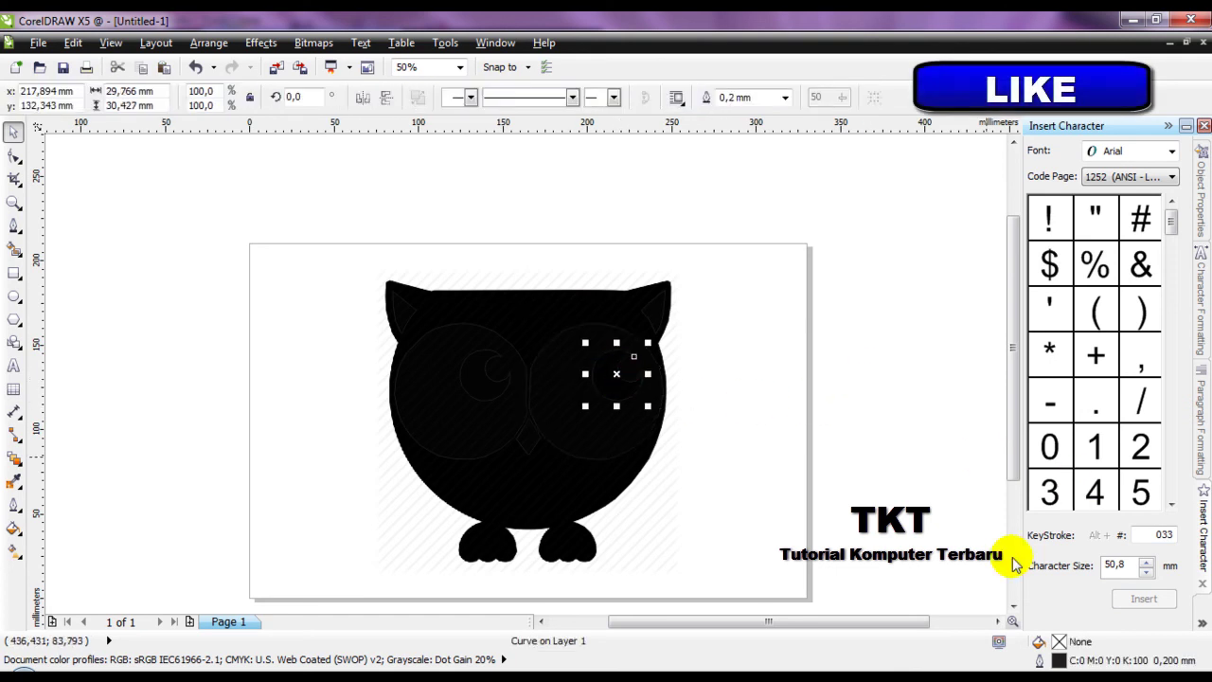
double_click(1065, 654)
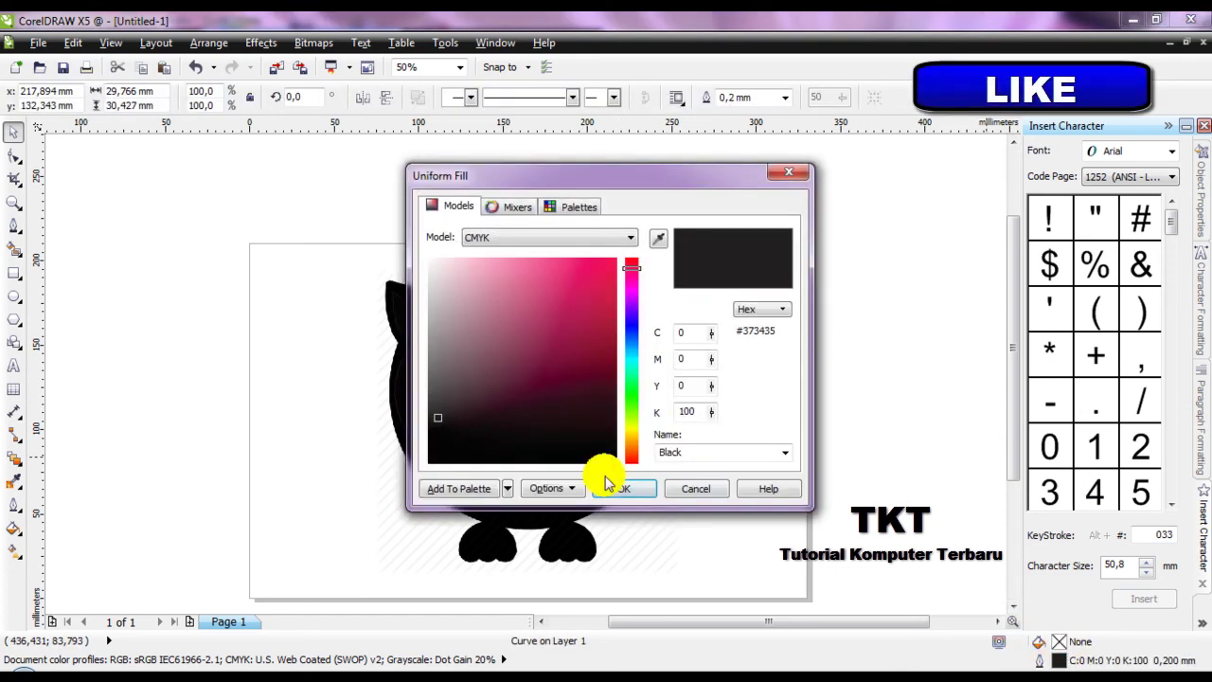
click(441, 455)
click(628, 488)
- Fill the left inner ear shape with the near-white C0 M4 Y0 K0
click(400, 305)
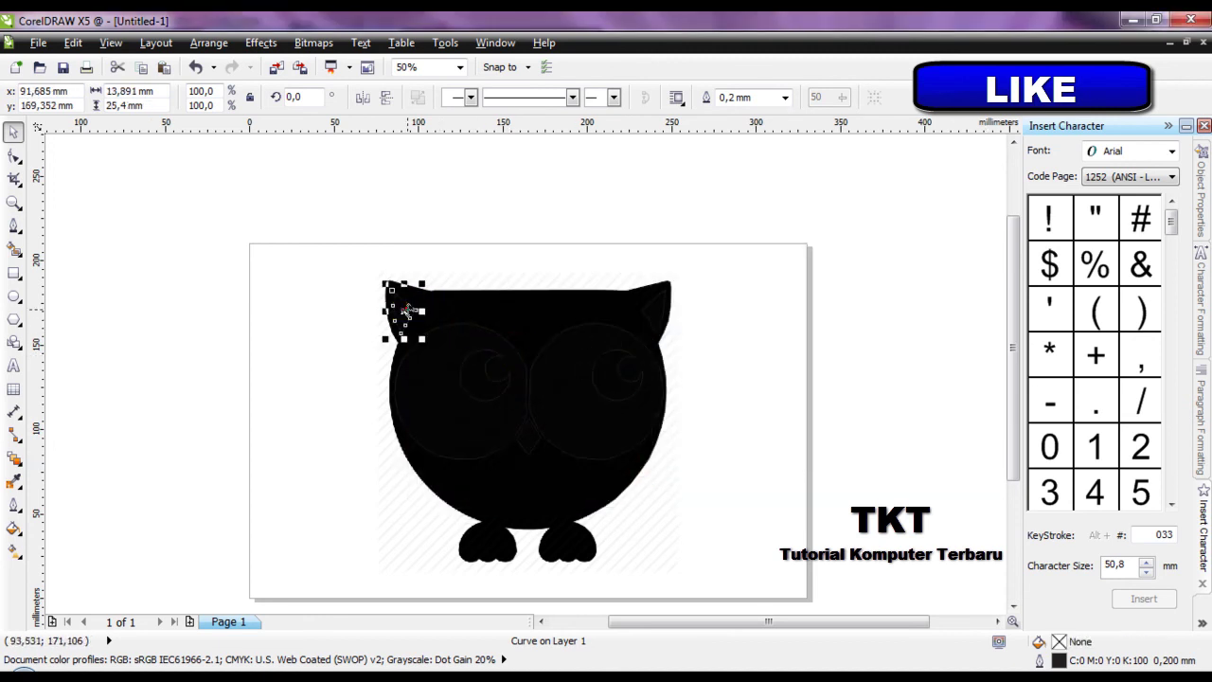
double_click(1058, 647)
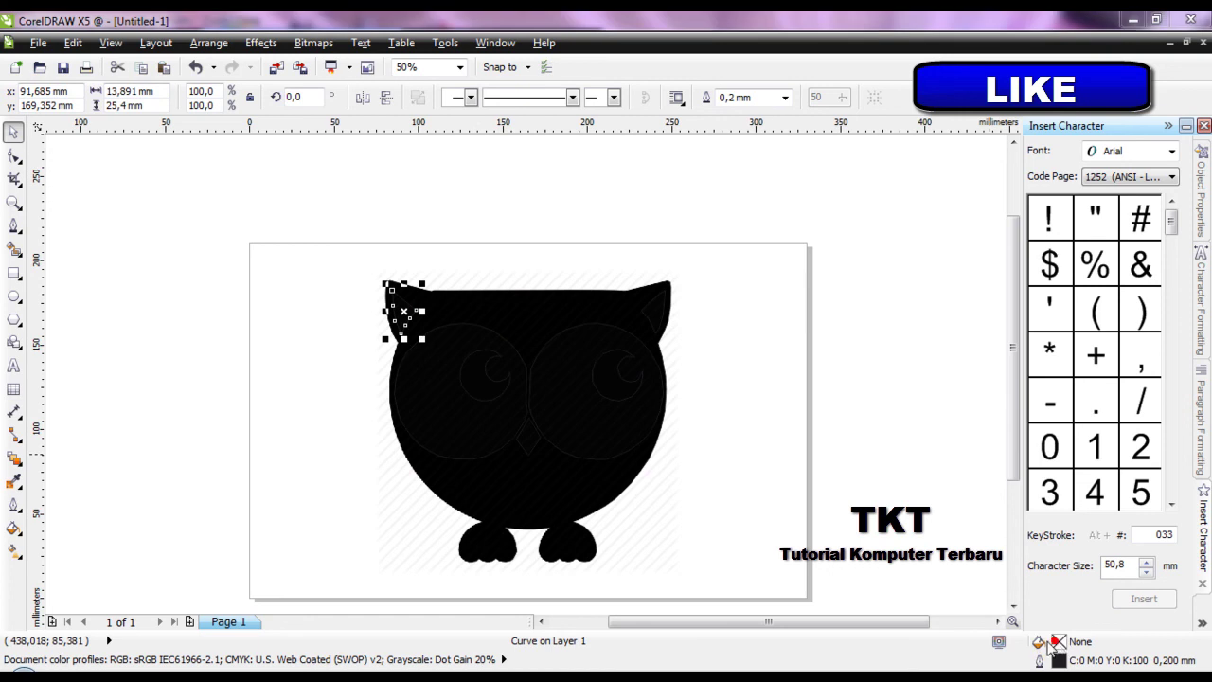
click(434, 259)
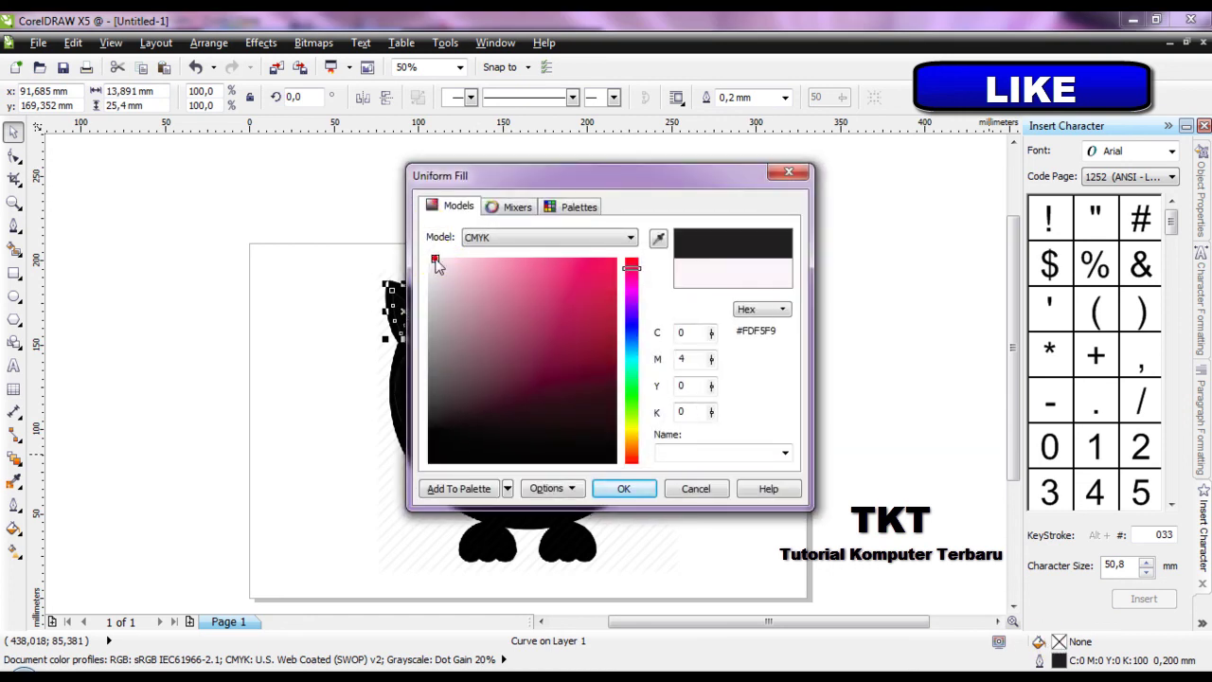
click(624, 491)
- Fill the right inner ear shape with the near-white C0 M5 Y0 K0 and deselect it
drag(393, 313, 652, 313)
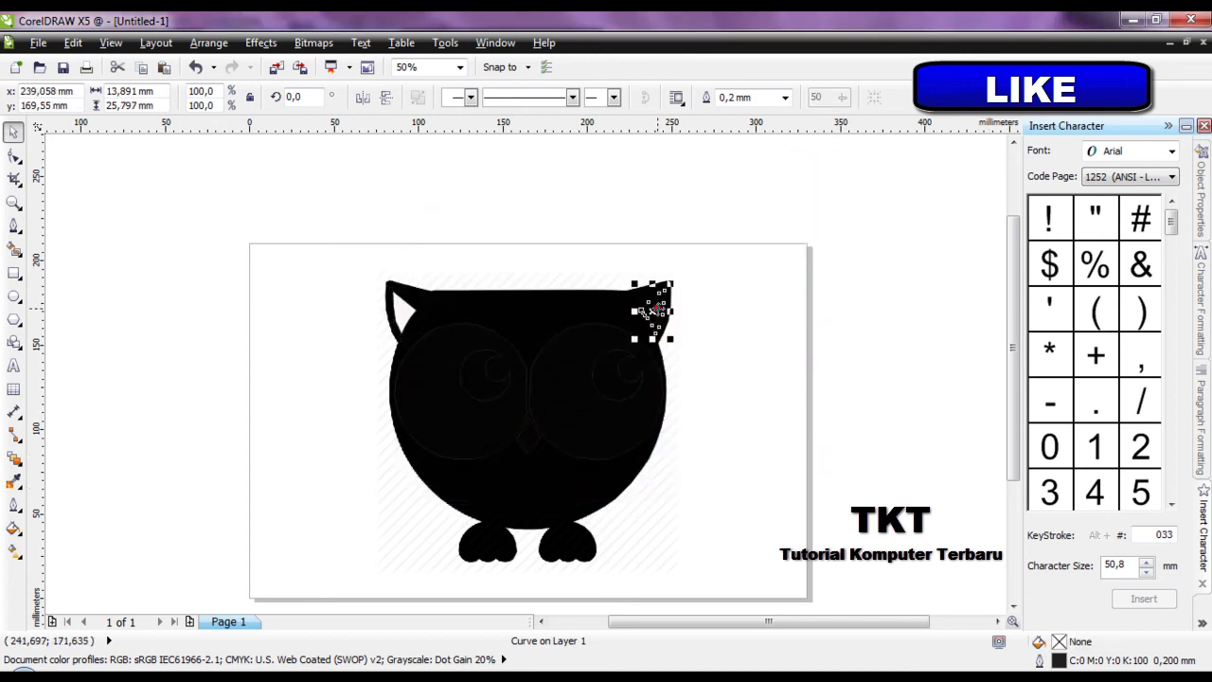
double_click(1059, 643)
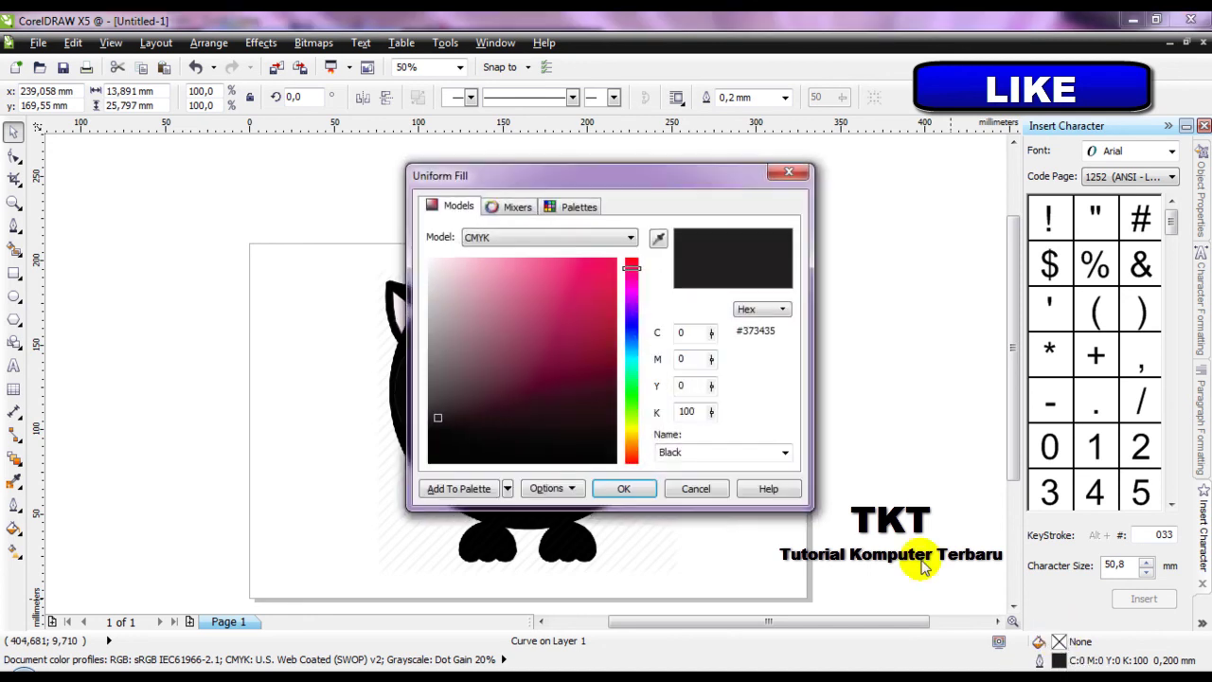
click(435, 262)
click(613, 487)
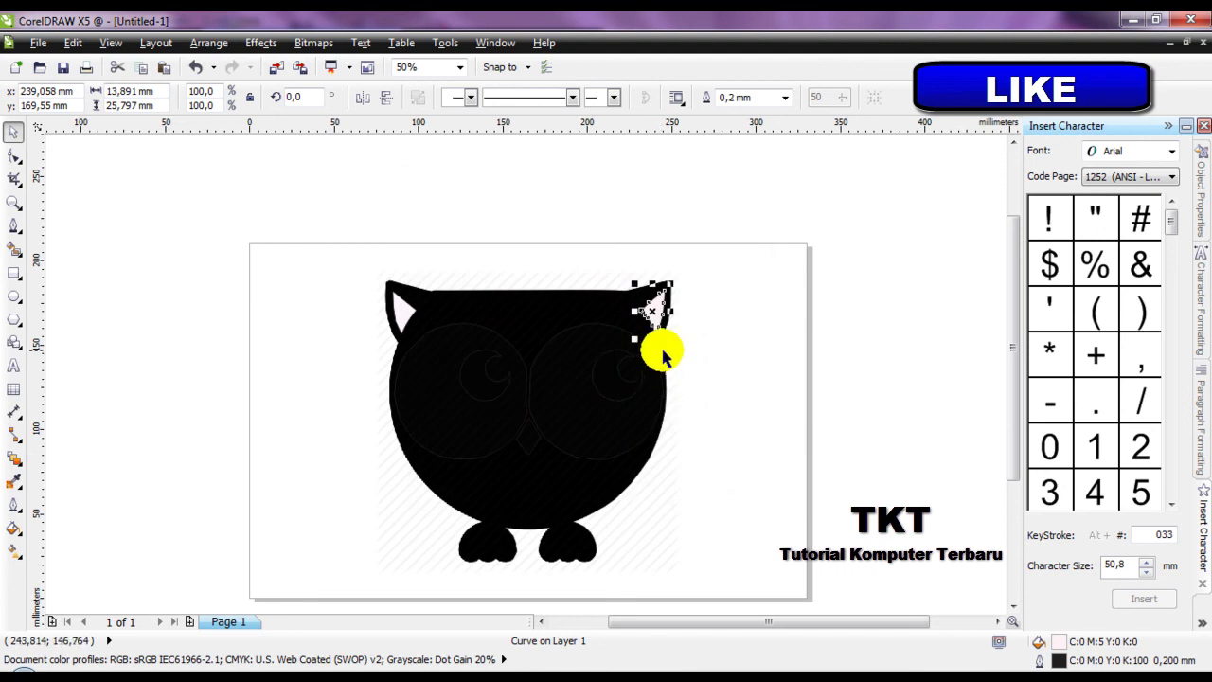
click(723, 386)
- Fill the right eye's circle with the near-white C0 M2 Y0 K0 and order it back one behind the pupil
click(592, 323)
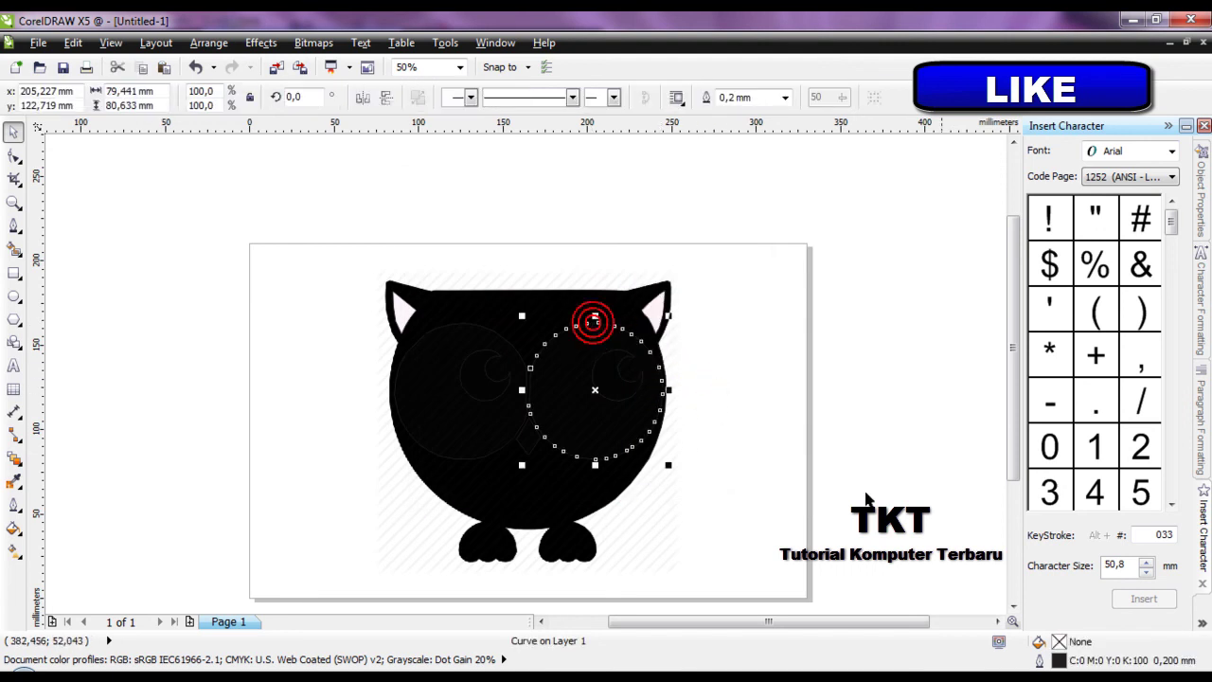
double_click(1058, 644)
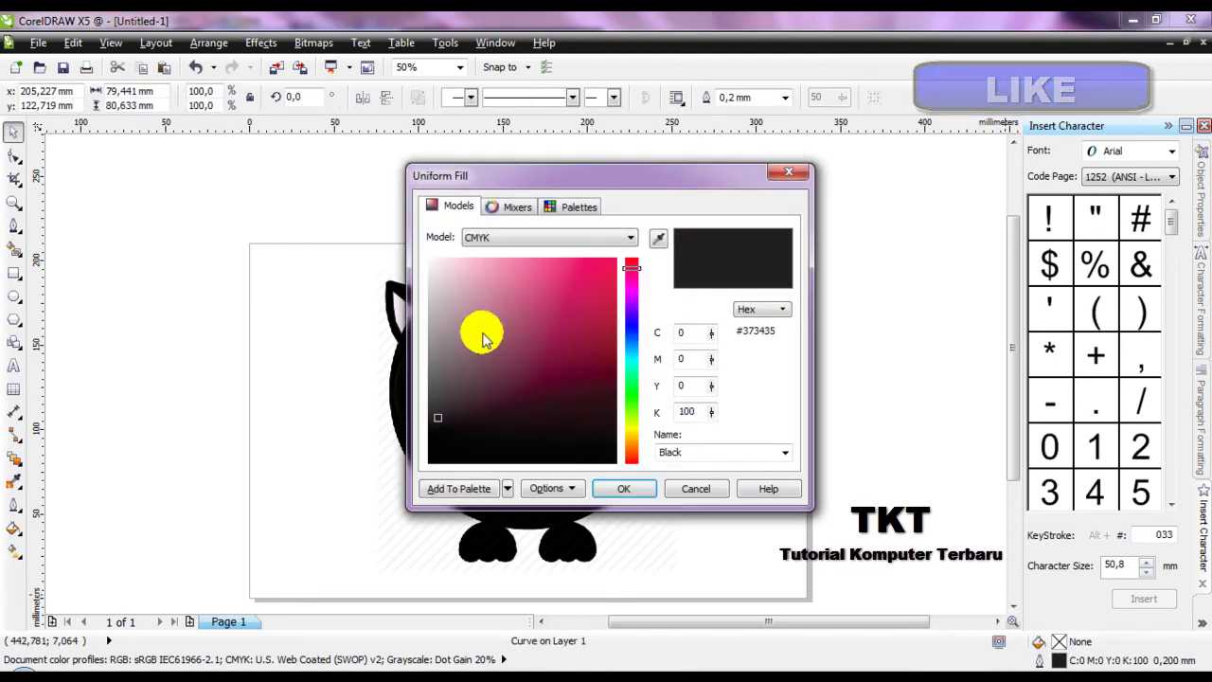
click(431, 264)
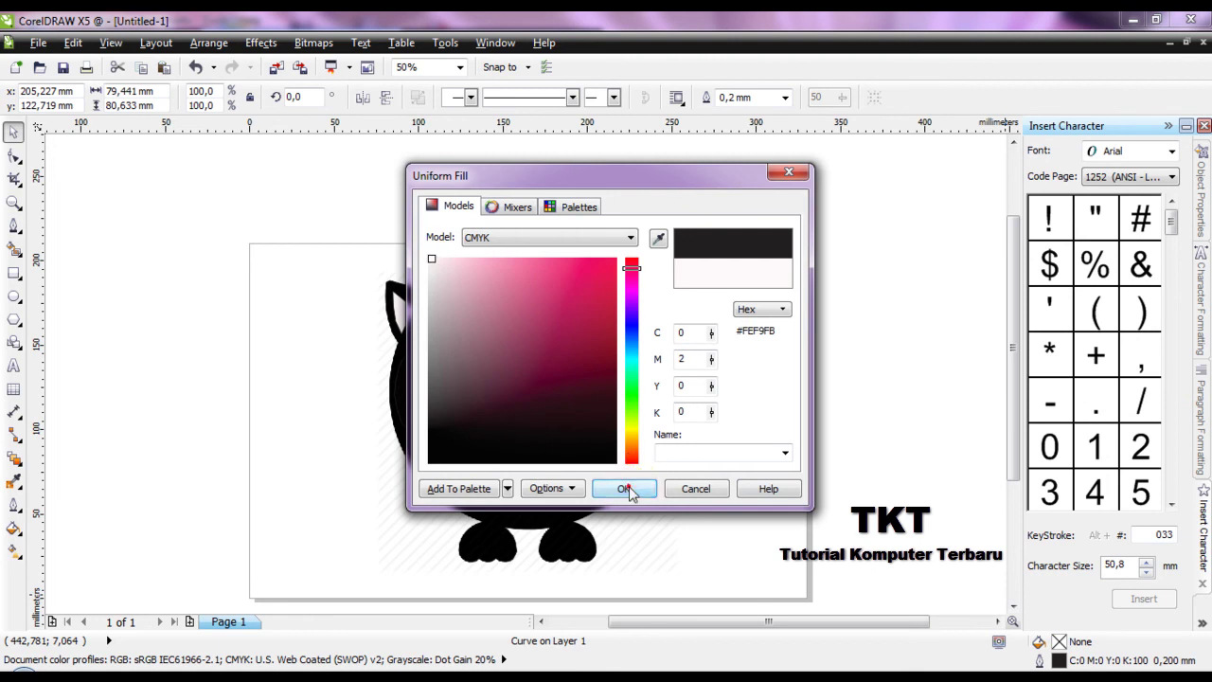
click(625, 488)
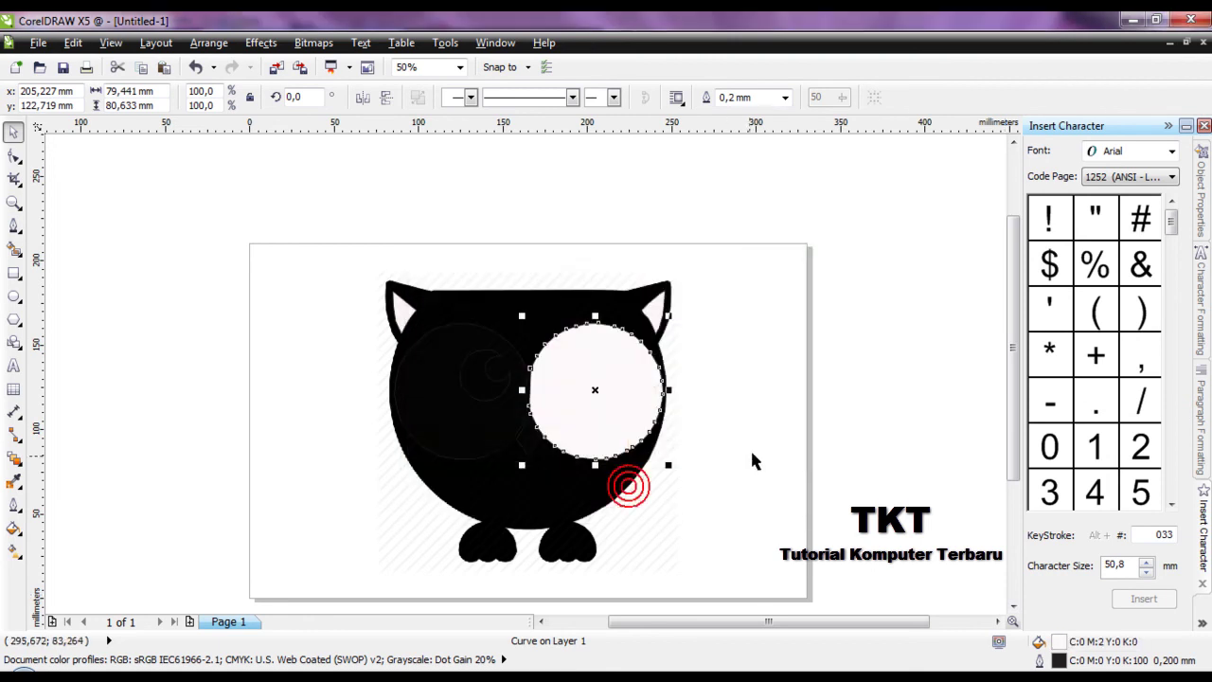
right_click(589, 350)
mouse_move(670, 241)
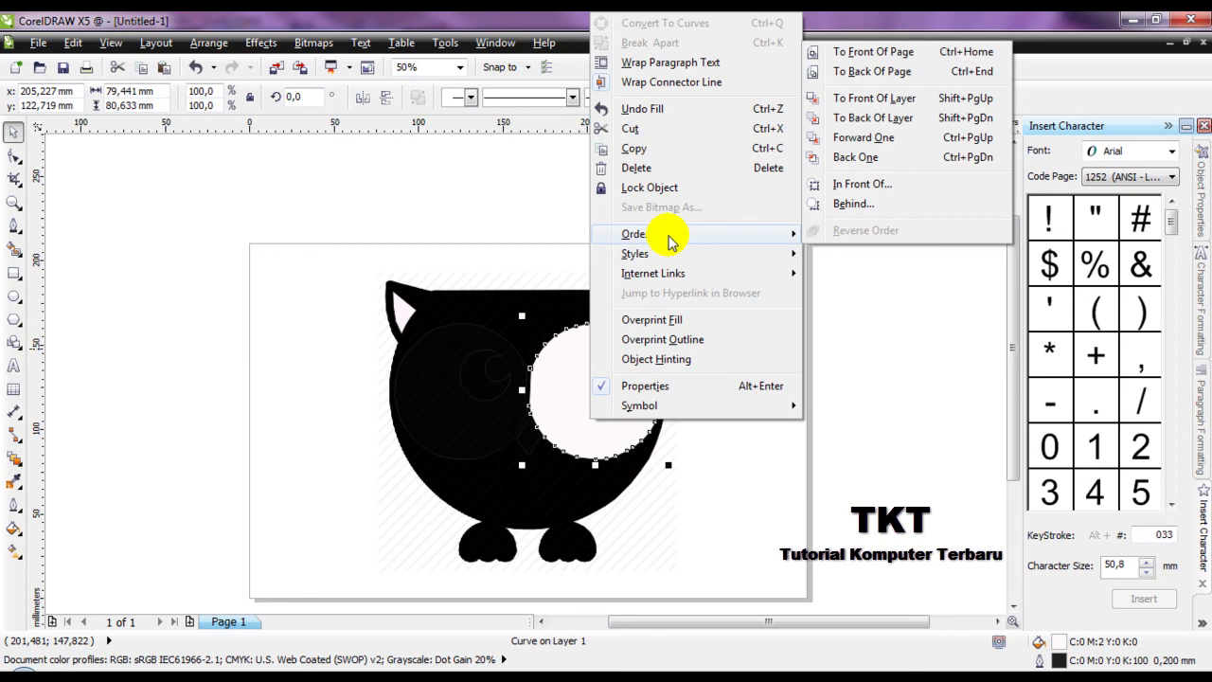
click(892, 157)
click(947, 289)
- Order the left eye's circle back one and fill it with the near-white C2 M5 Y1 K0
click(470, 328)
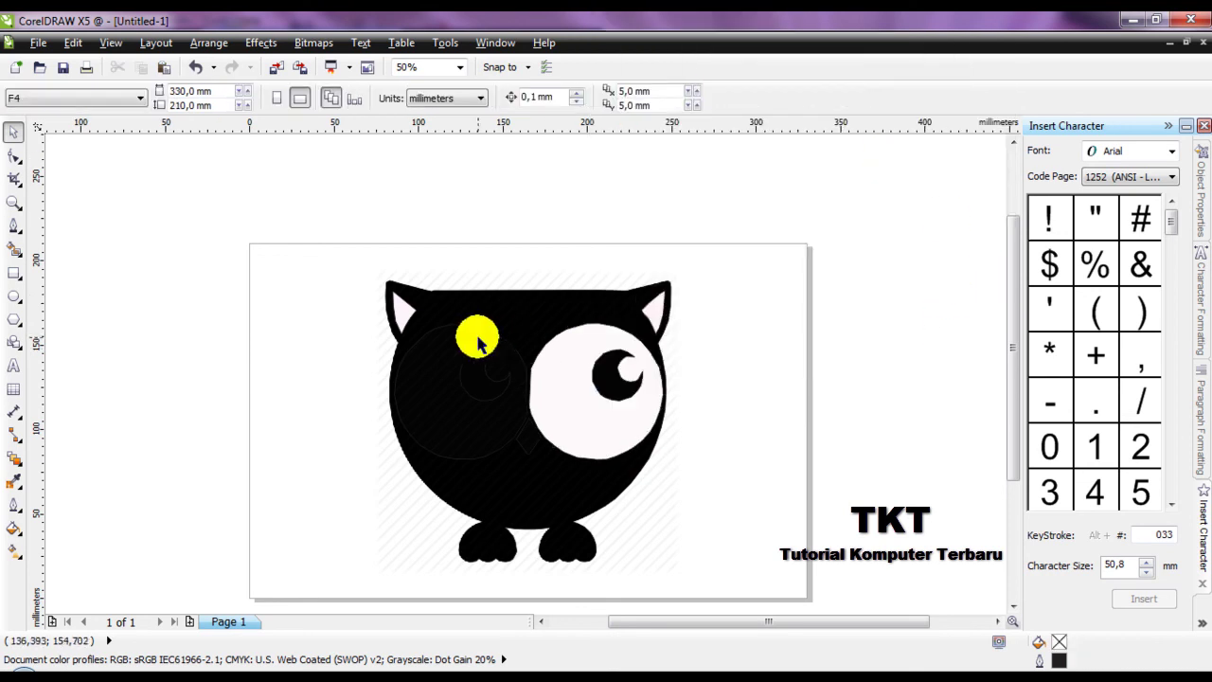
right_click(470, 327)
mouse_move(612, 243)
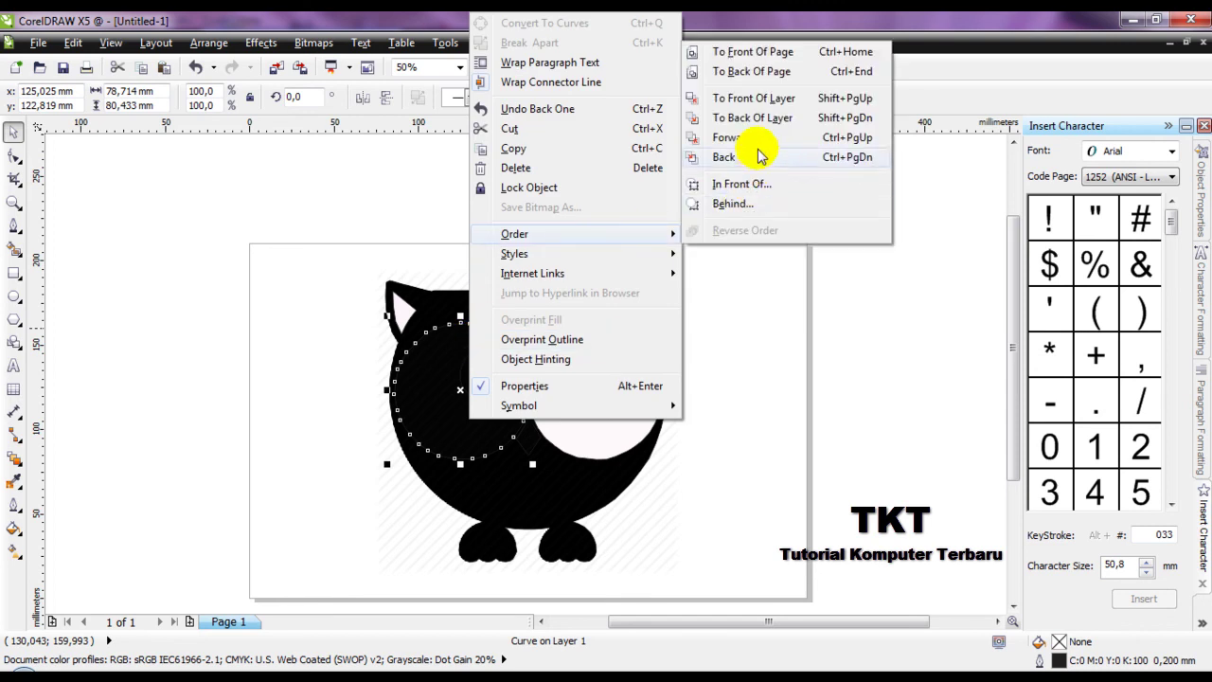
click(758, 156)
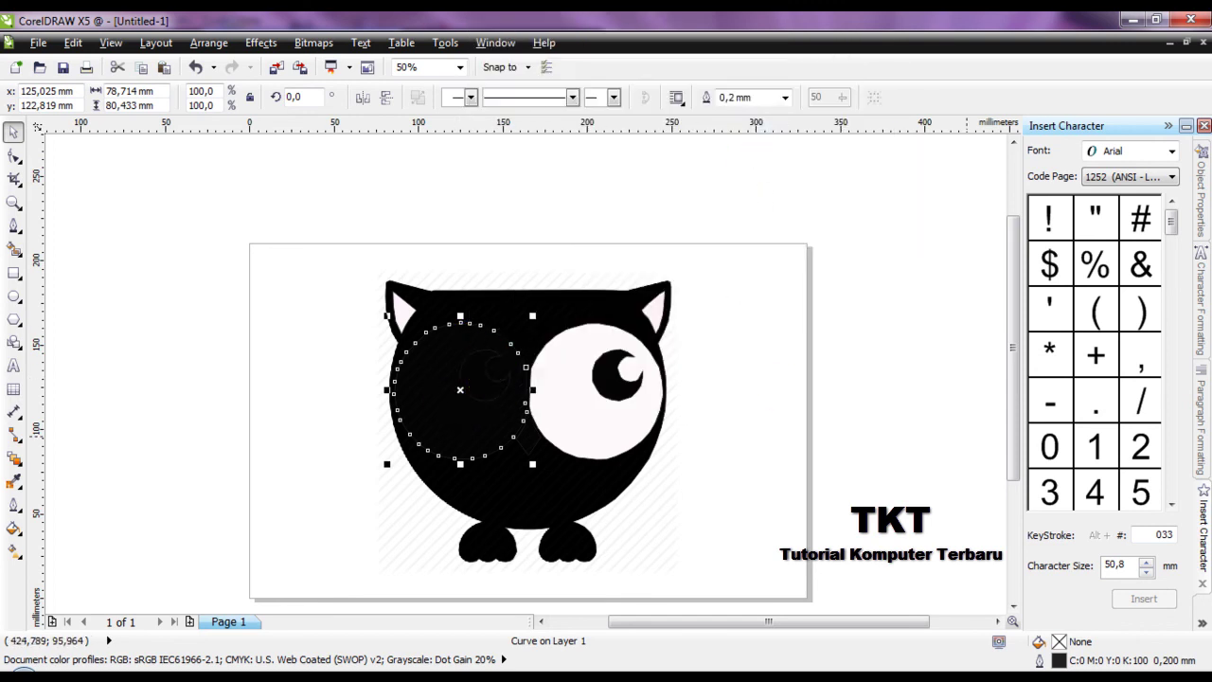
double_click(1060, 645)
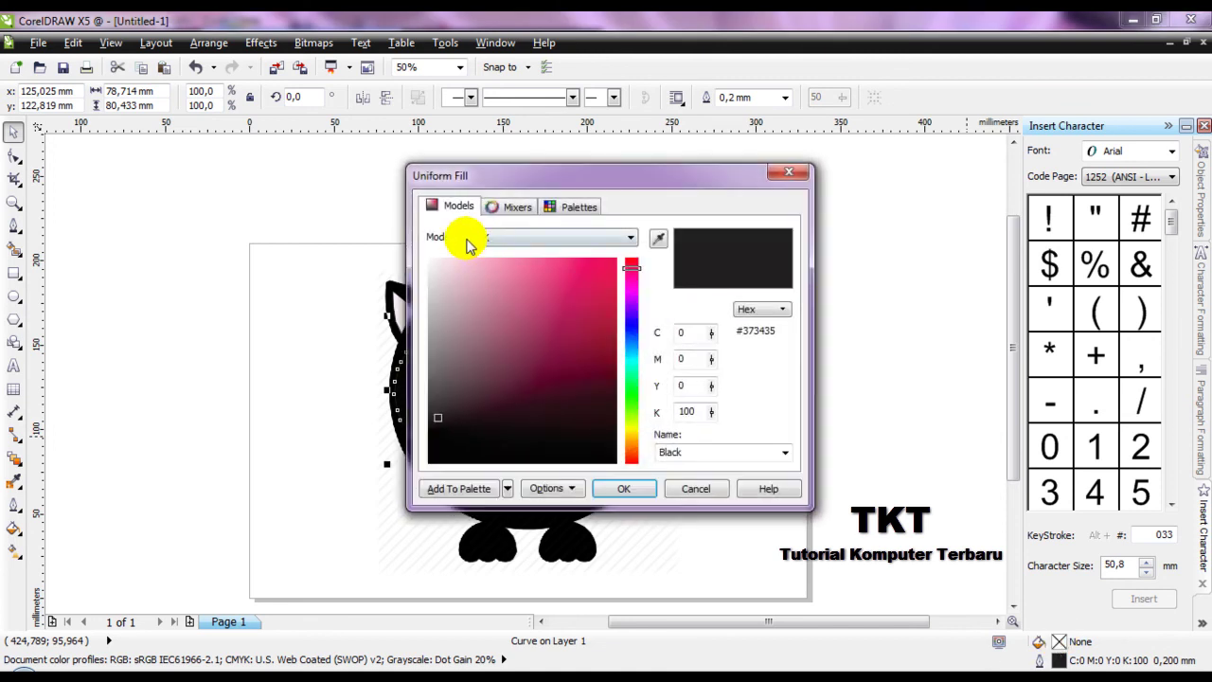
click(434, 264)
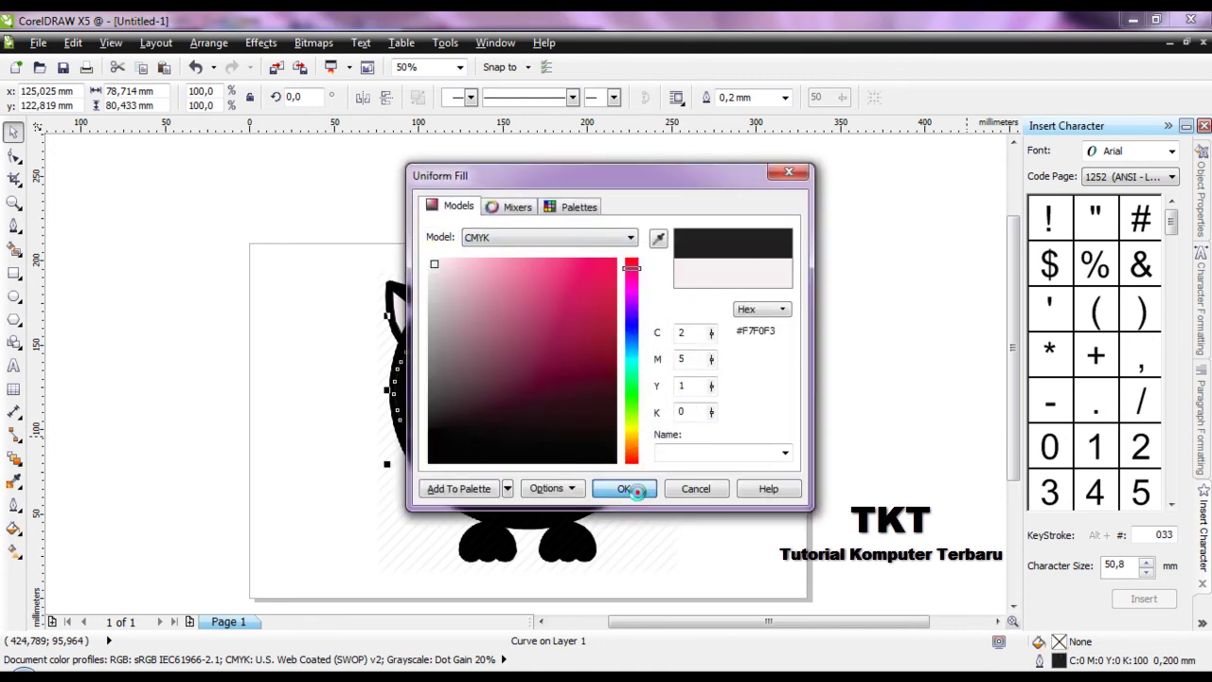
click(623, 489)
click(885, 349)
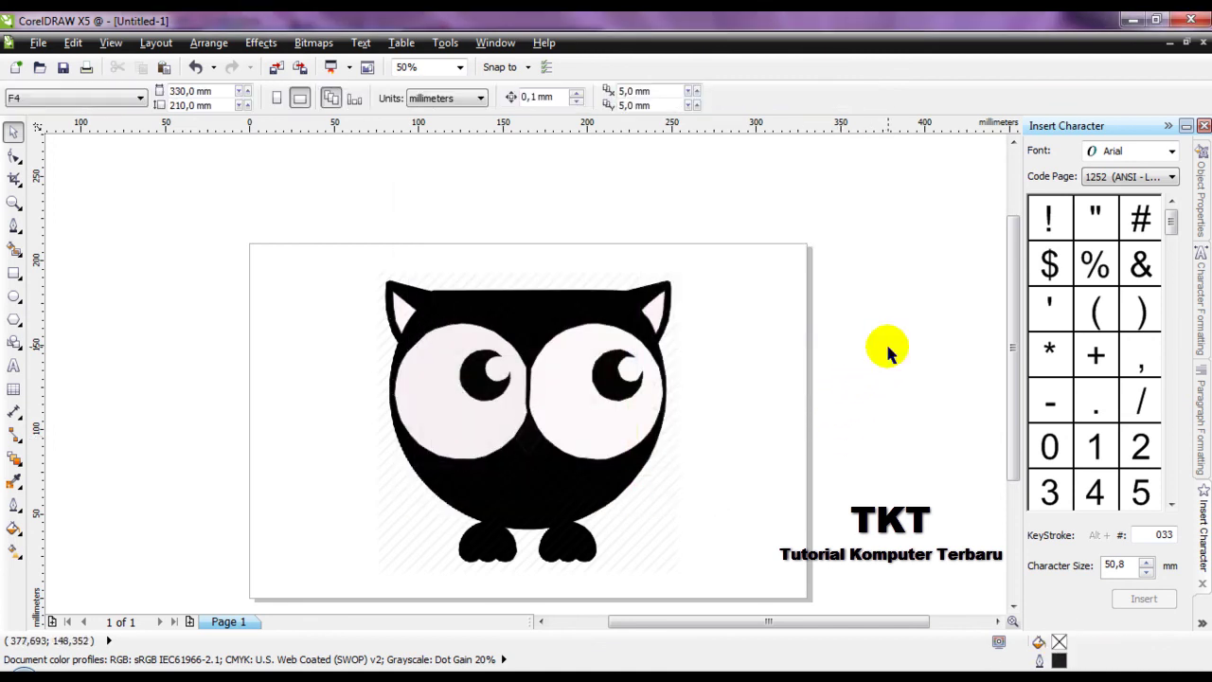
- Fill the diamond-shaped beak between the eyes with the near-white C0 M3 Y0 K0 and deselect it
scroll(549, 460, up, 2)
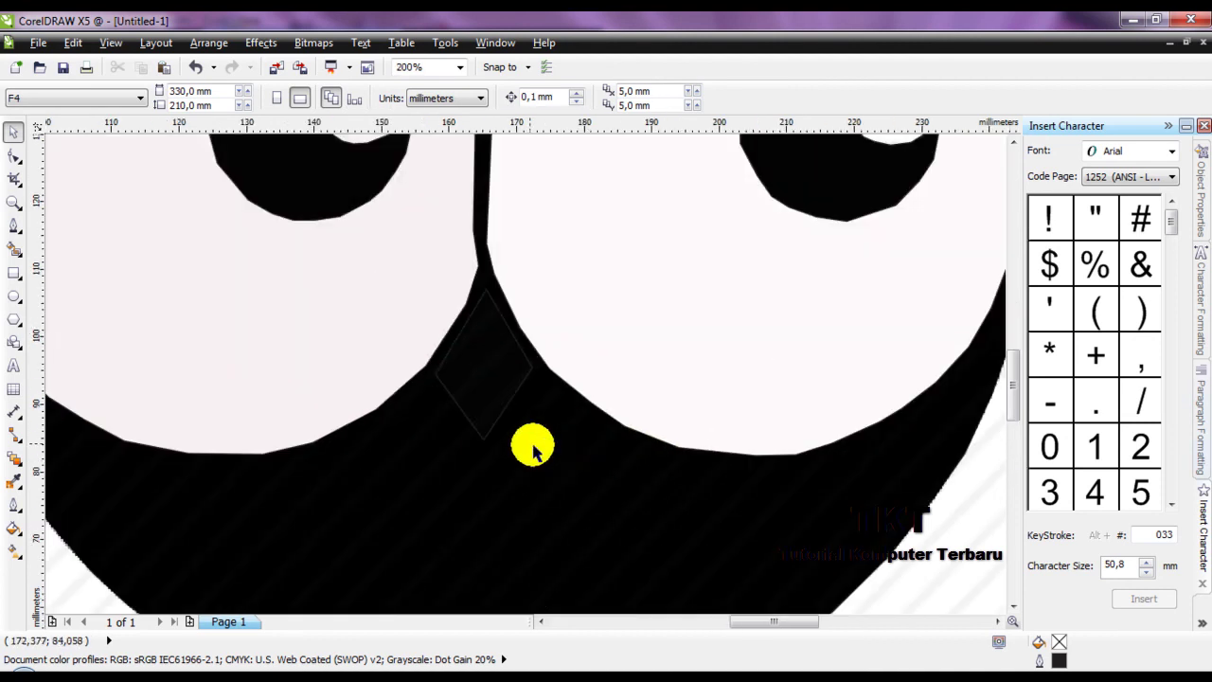
click(486, 397)
scroll(584, 407, down, 2)
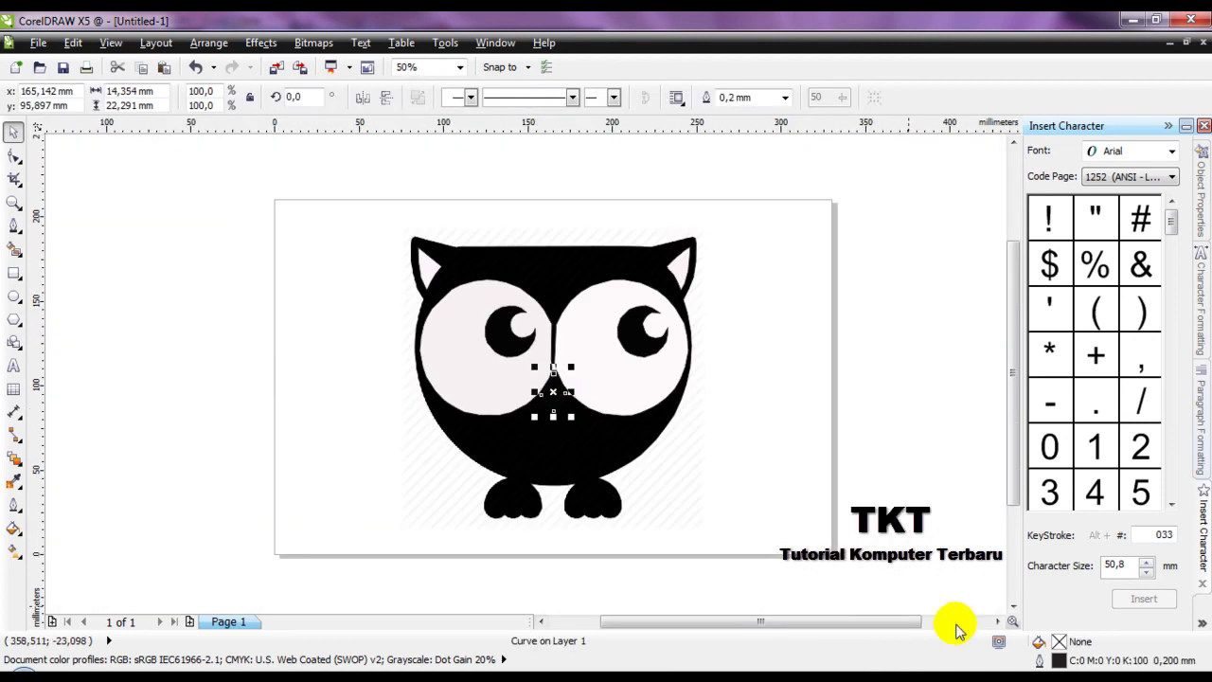
double_click(1058, 642)
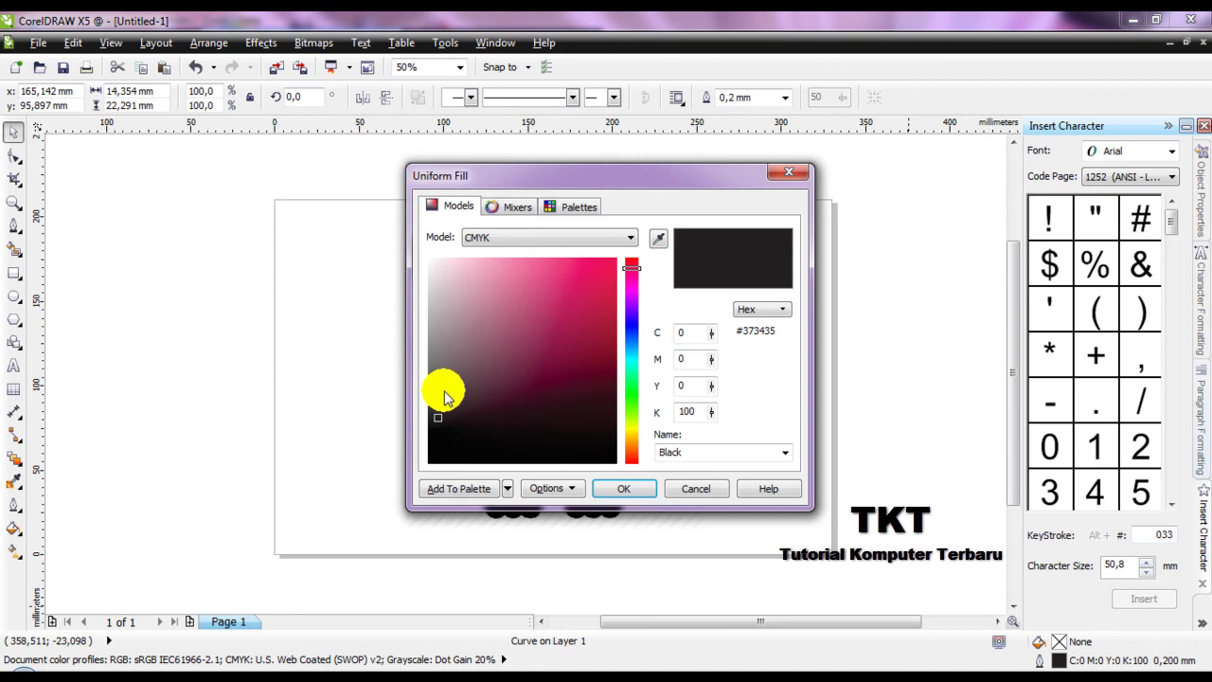
click(434, 268)
click(624, 488)
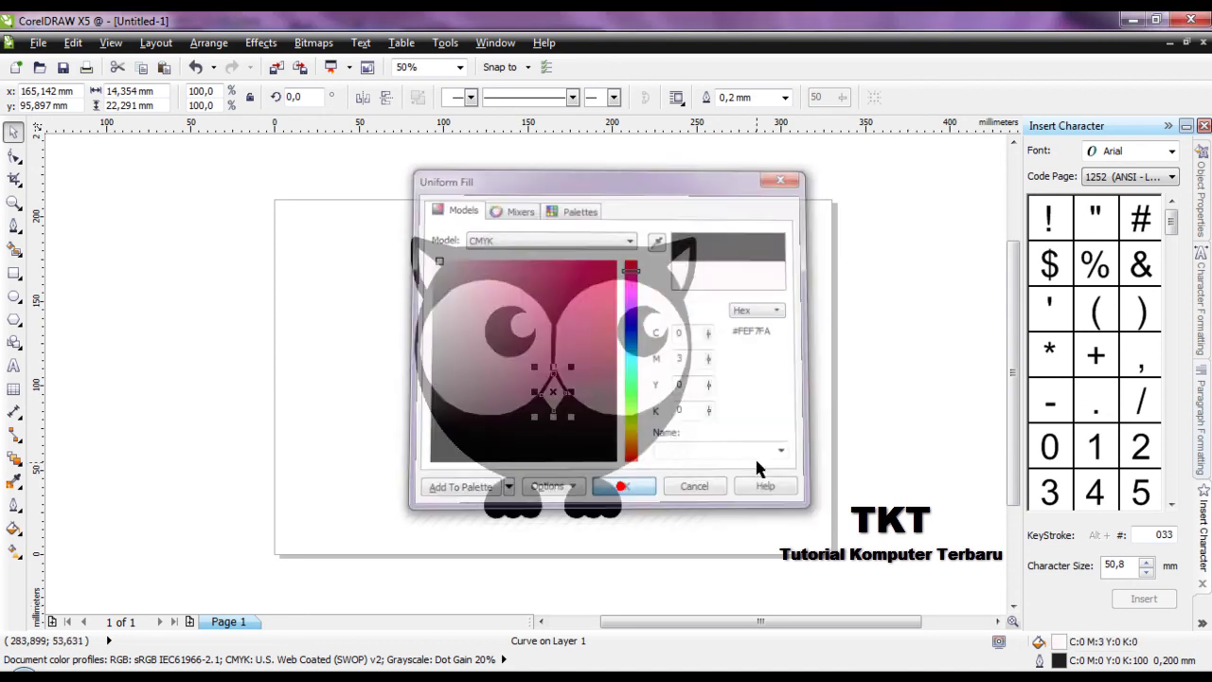
click(780, 389)
- Move the original owl bitmap out from under the traced shapes to the right edge of the page
scroll(563, 351, up, 1)
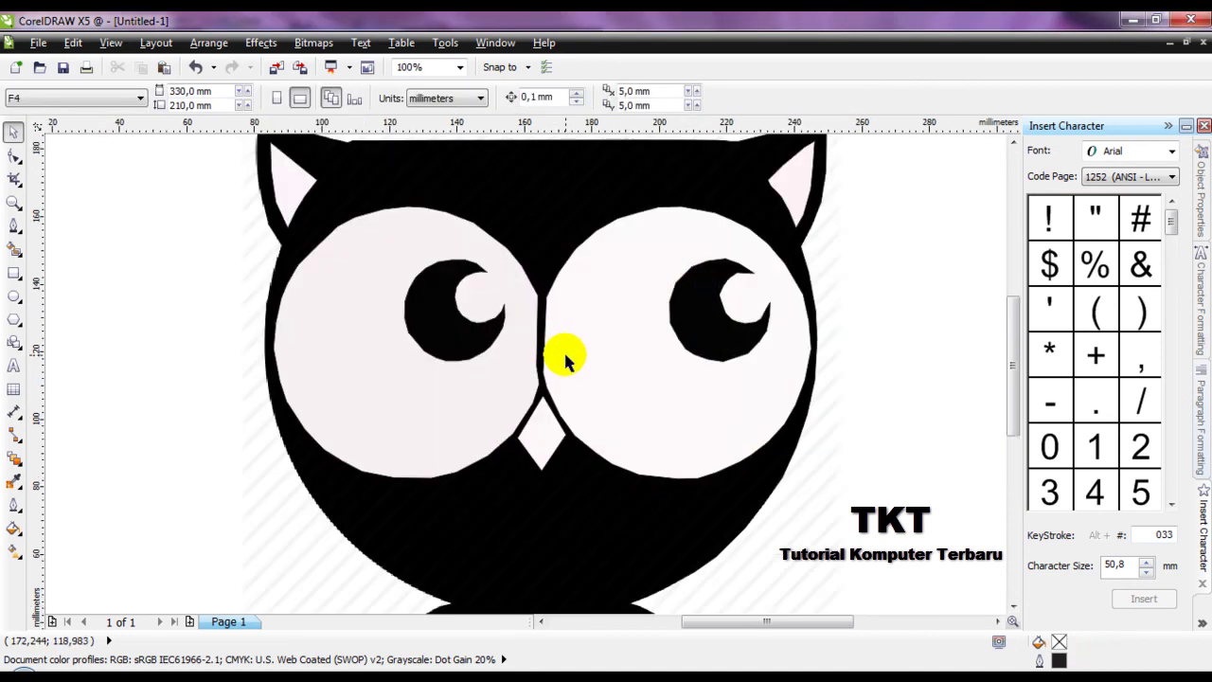
scroll(552, 376, down, 1)
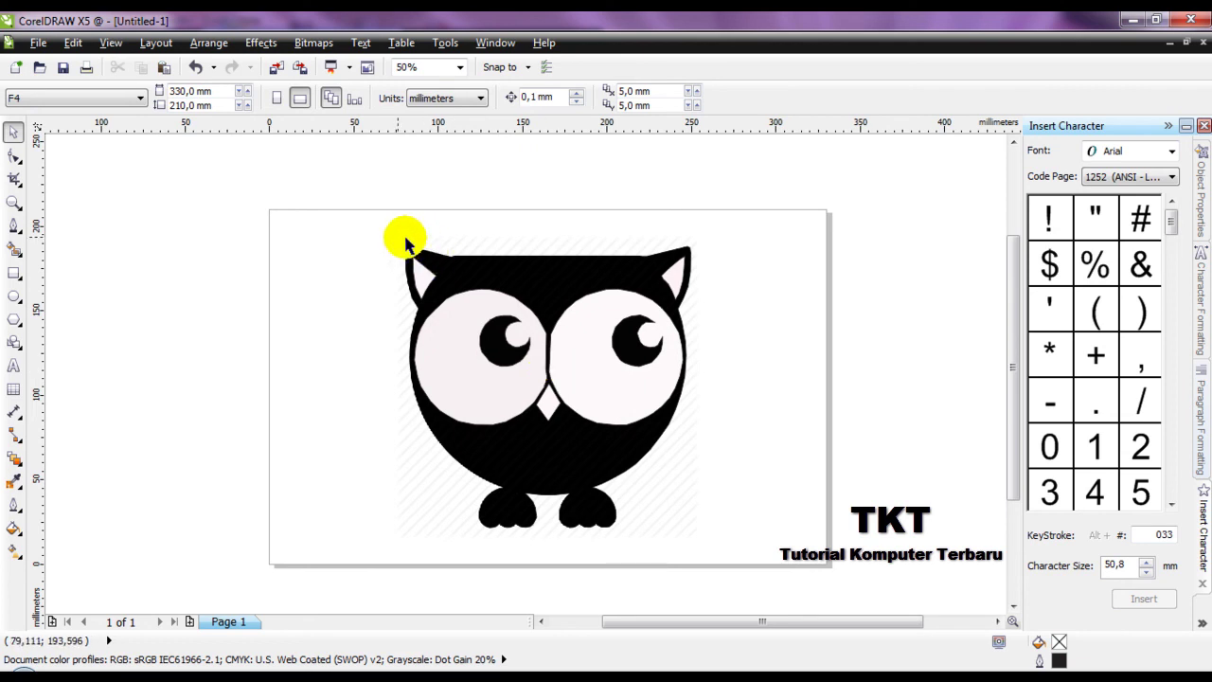
click(506, 243)
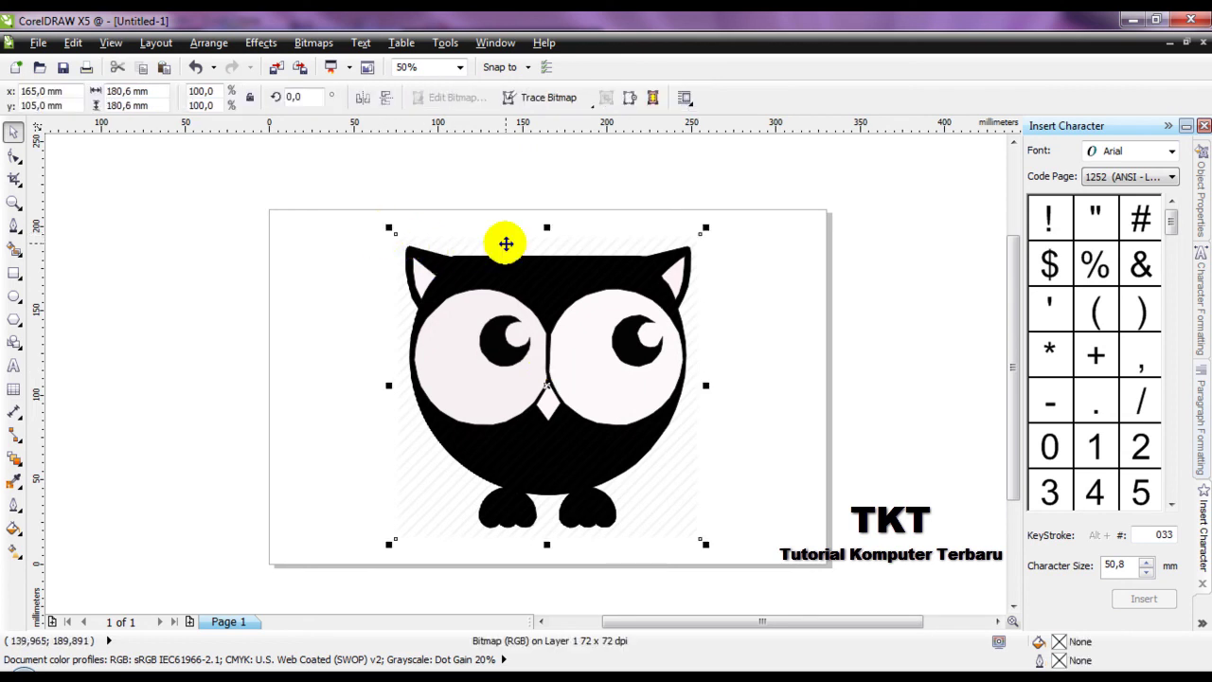
drag(506, 244, 870, 296)
right_click(739, 186)
- Select all the traced owl shapes, move them left away from the bitmap and group them
drag(332, 186, 712, 554)
drag(584, 370, 420, 371)
right_click(432, 351)
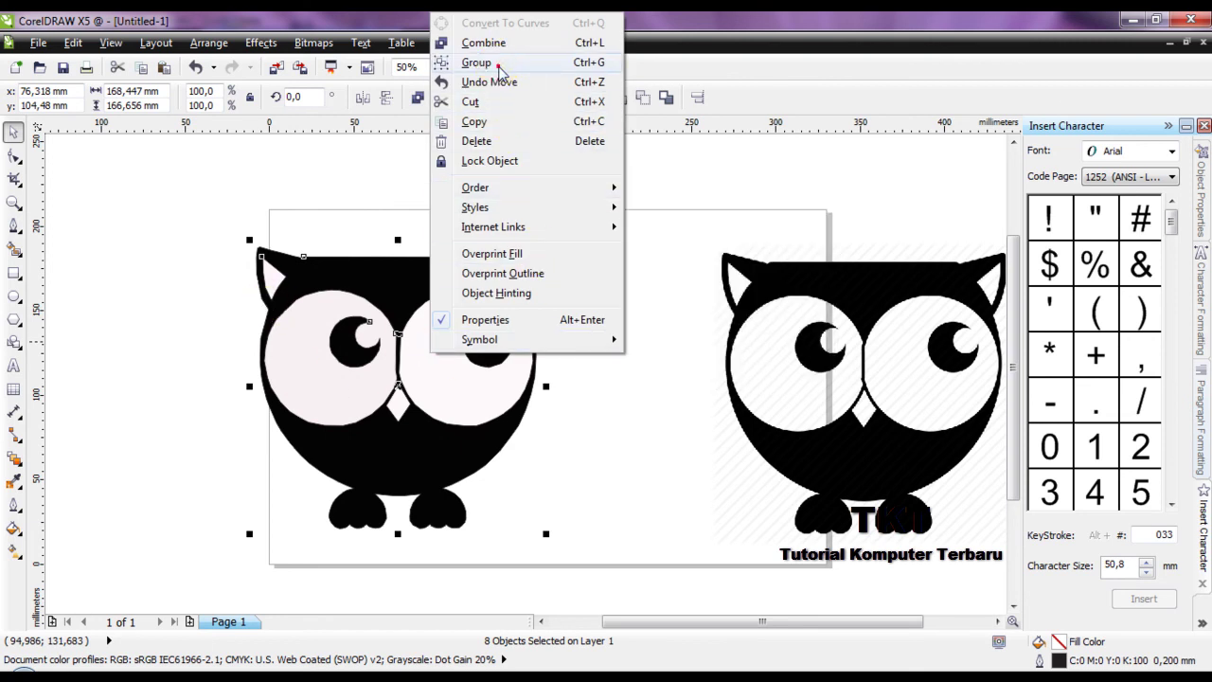
click(499, 62)
- Place the grouped owl at about x 45 mm, y 103 mm, with the original bitmap close beside it on the right
drag(412, 350, 333, 323)
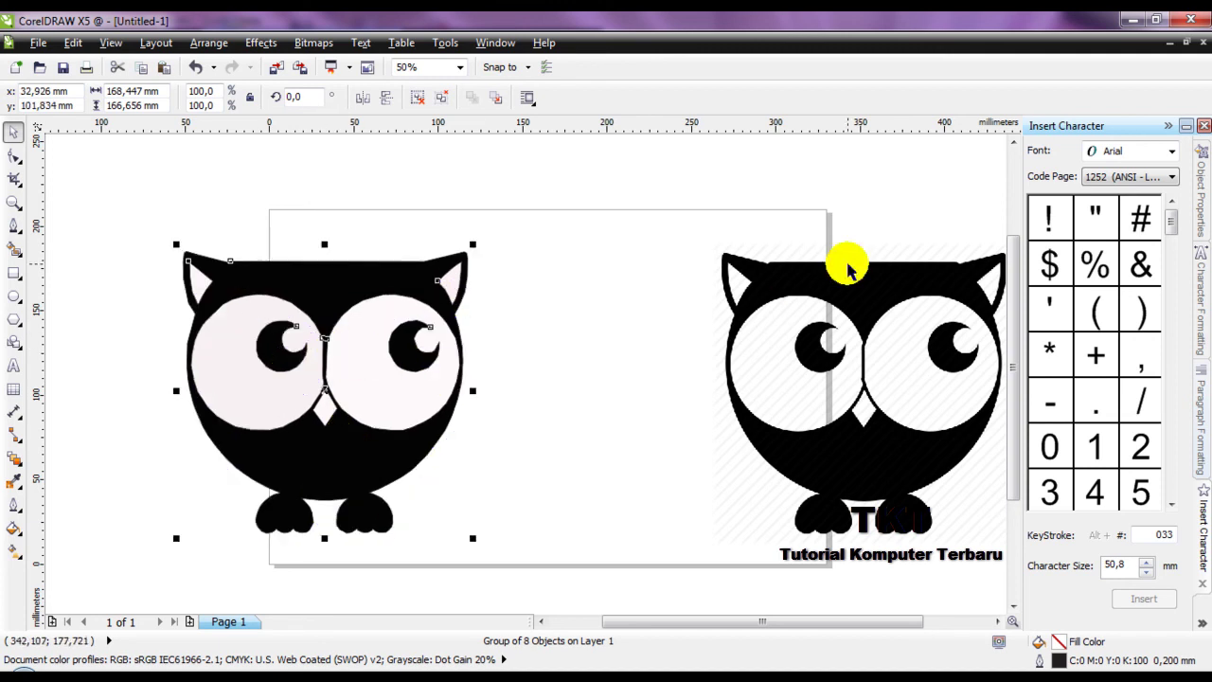
click(862, 295)
drag(855, 287, 660, 290)
click(936, 305)
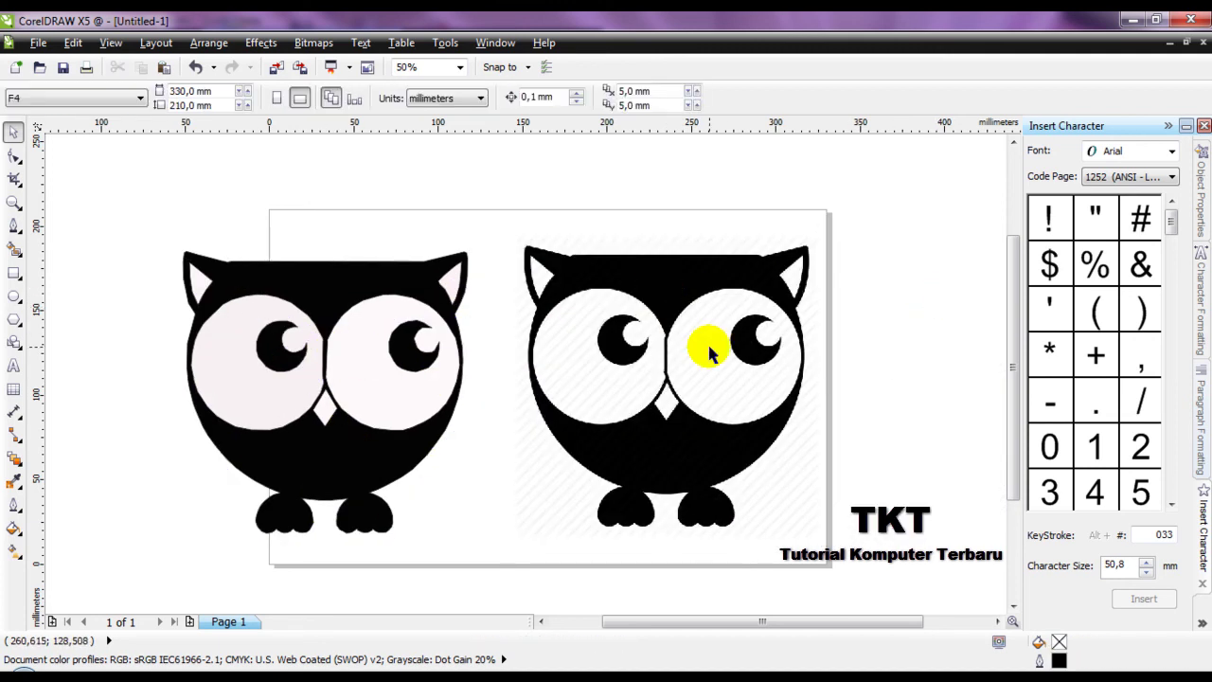
drag(92, 218, 486, 585)
drag(316, 296, 330, 298)
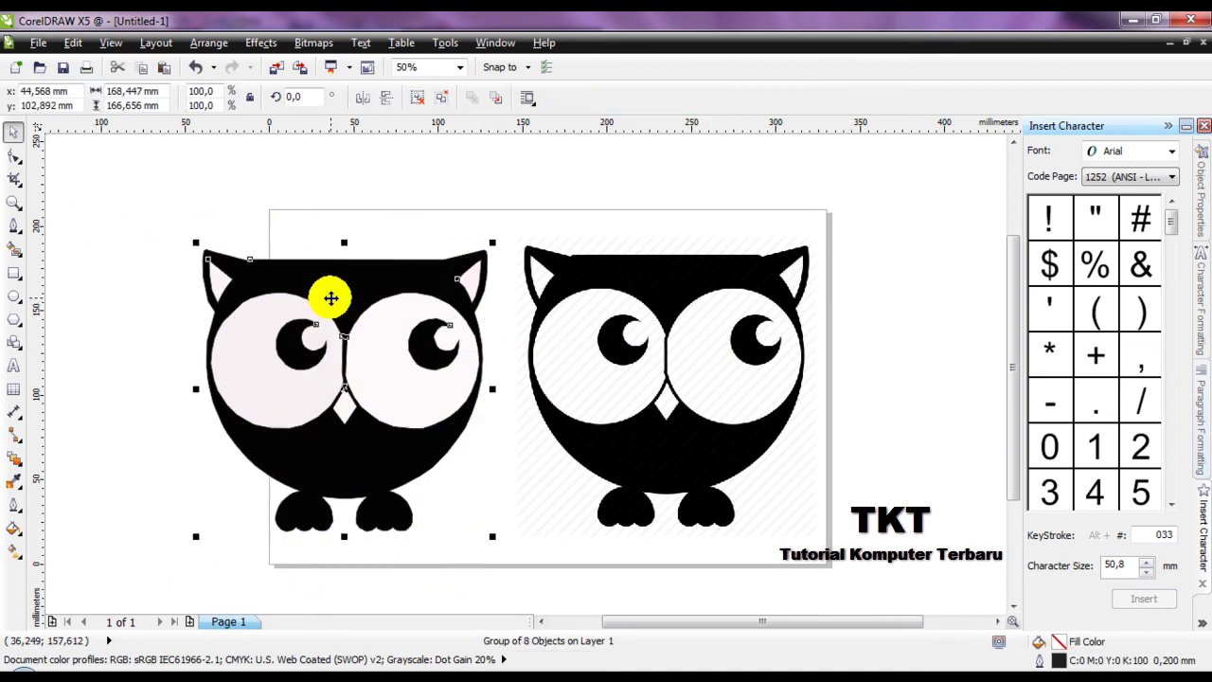
click(624, 181)
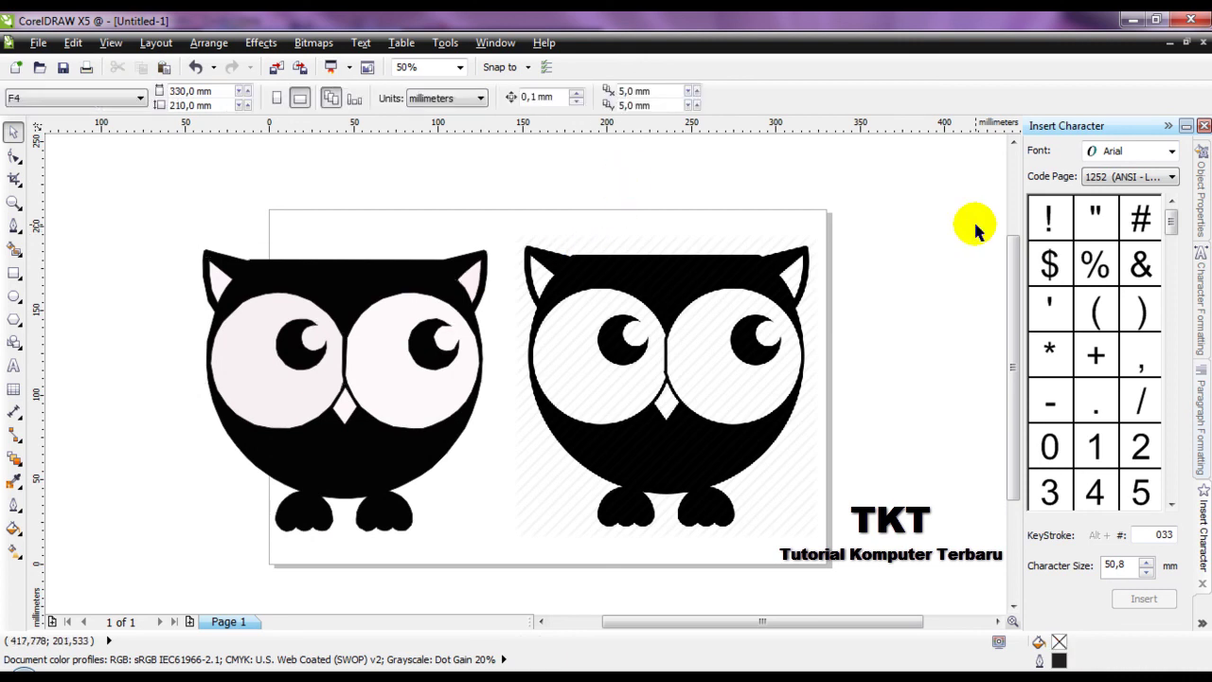